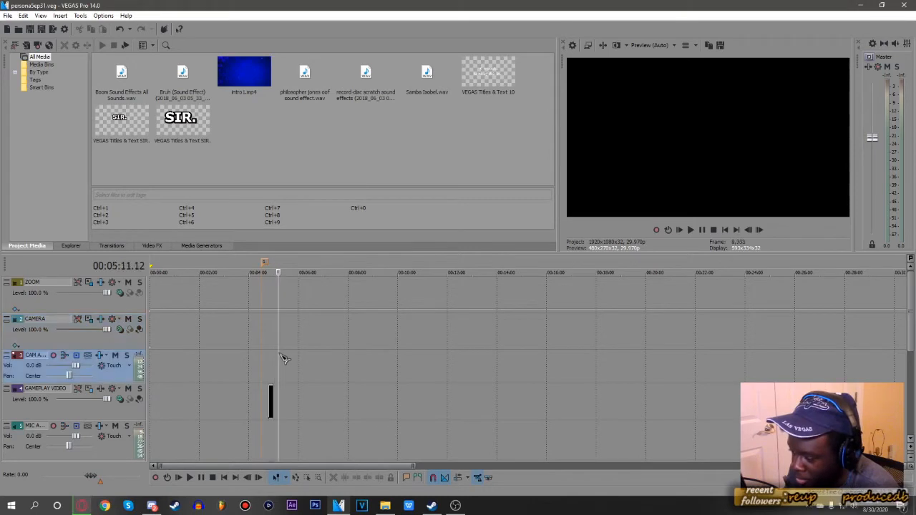
Place the first gameplay capture on the GAMEPLAY VIDEO track at 00:05:33.13, after the short black clip.
{"action": "left_click", "coordinate": [279, 286]}
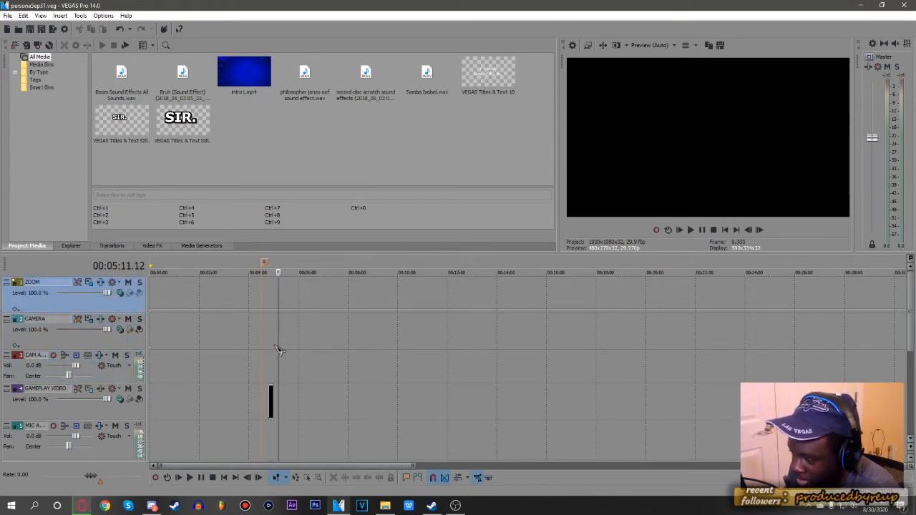
{"action": "scroll", "coordinate": [279, 350], "scroll_direction": "down", "scroll_amount": 3}
{"action": "left_click", "coordinate": [197, 363]}
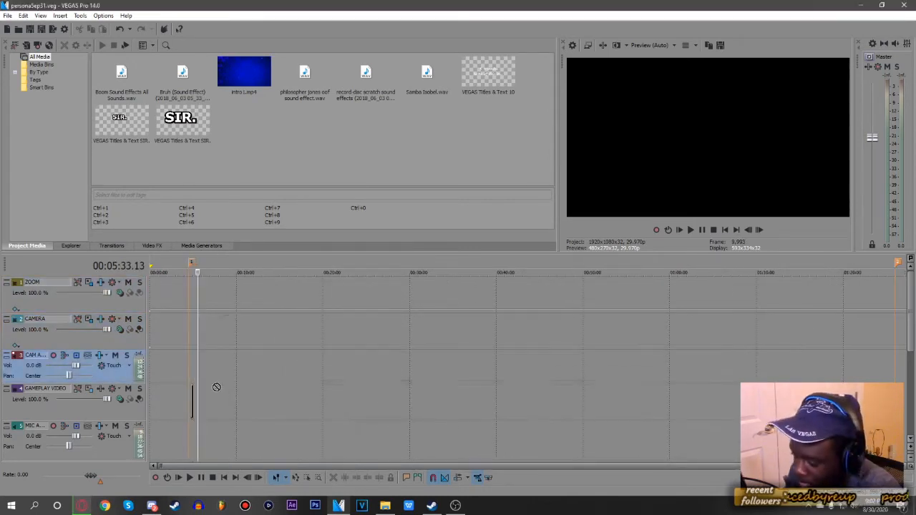
{"action": "left_click_drag", "start_coordinate": [201, 404], "coordinate": [203, 406]}
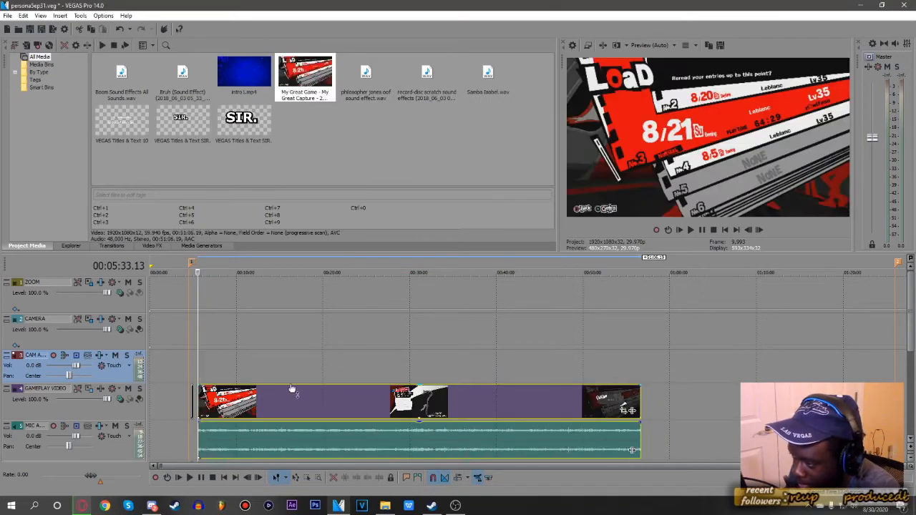
Move the gameplay capture's audio from the mic audio track down to track 6.
{"action": "scroll", "coordinate": [289, 387], "scroll_direction": "down", "scroll_amount": 3}
{"action": "left_click", "coordinate": [242, 335]}
{"action": "left_click_drag", "start_coordinate": [305, 336], "coordinate": [300, 374]}
{"action": "left_click", "coordinate": [199, 336]}
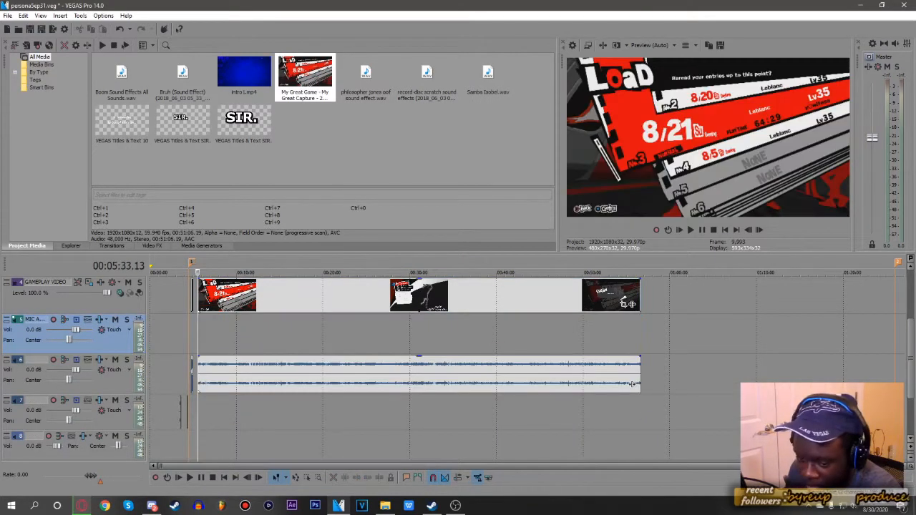
Add the second gameplay capture directly after the first and put its audio on track 6.
{"action": "left_click_drag", "start_coordinate": [89, 331], "coordinate": [644, 337]}
{"action": "scroll", "coordinate": [639, 334], "scroll_direction": "down", "scroll_amount": 3}
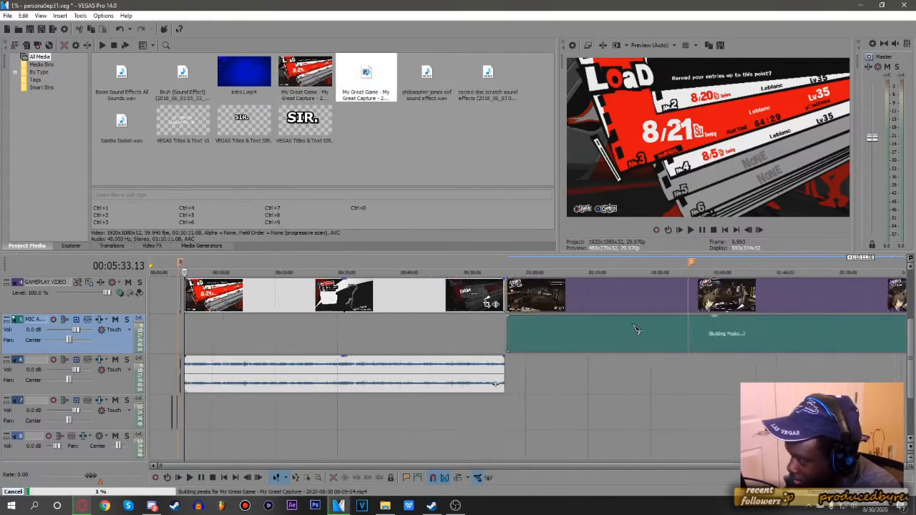
{"action": "left_click", "coordinate": [463, 330]}
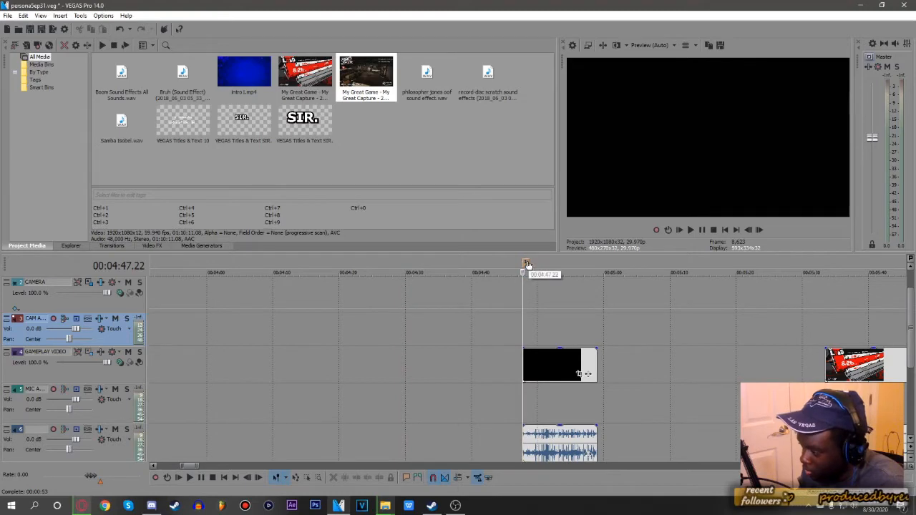
Butt the short black clip against the first gameplay capture and place sponsor.mp4 directly before it.
{"action": "scroll", "coordinate": [401, 348], "scroll_direction": "down", "scroll_amount": 3}
{"action": "scroll", "coordinate": [401, 348], "scroll_direction": "up", "scroll_amount": 2}
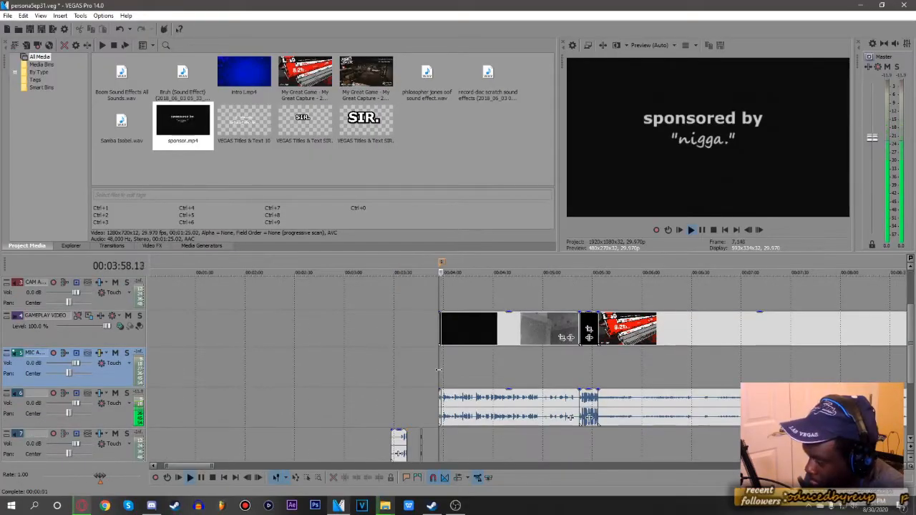
{"action": "scroll", "coordinate": [439, 370], "scroll_direction": "down", "scroll_amount": 3}
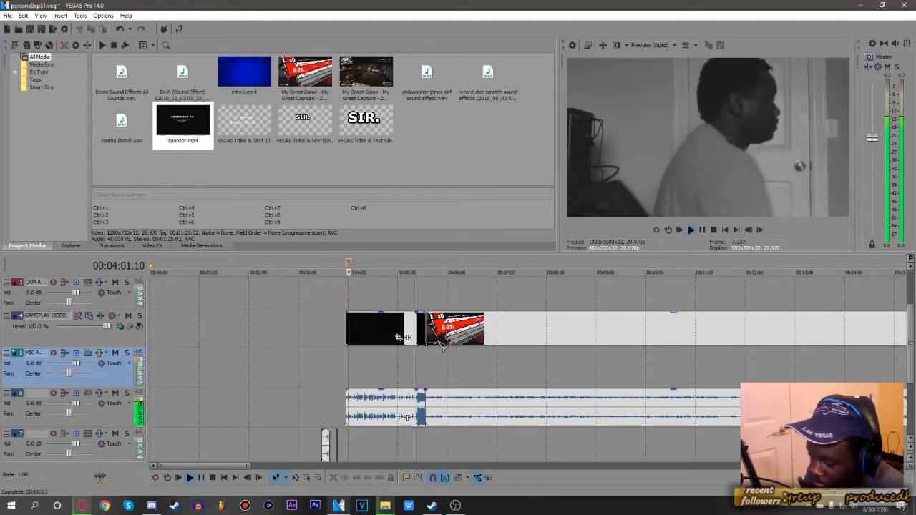
{"action": "left_click", "coordinate": [444, 343]}
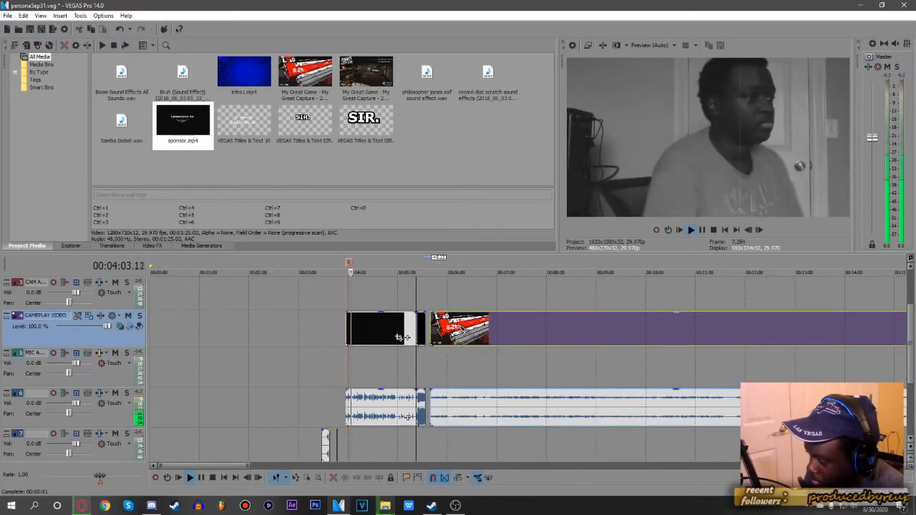
{"action": "scroll", "coordinate": [458, 343], "scroll_direction": "down", "scroll_amount": 3}
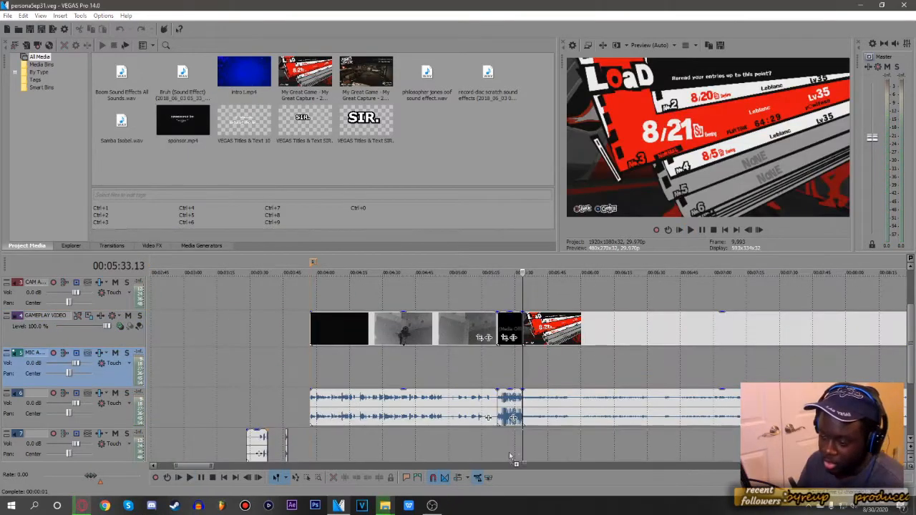
Add the first Live Commentary WAV to the mic audio track at 00:05:33.13, aligned with the first gameplay capture.
{"action": "left_click_drag", "start_coordinate": [514, 459], "coordinate": [541, 368]}
{"action": "scroll", "coordinate": [501, 374], "scroll_direction": "down", "scroll_amount": 5}
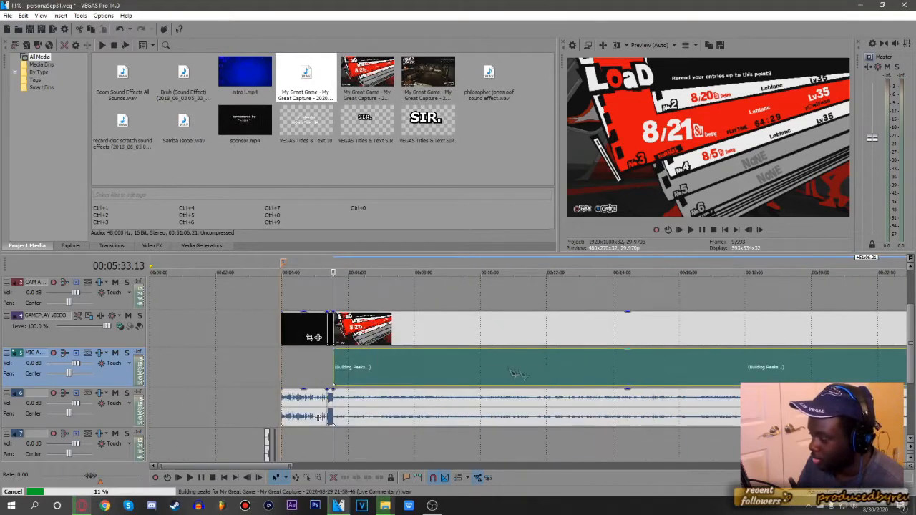
{"action": "scroll", "coordinate": [501, 375], "scroll_direction": "down", "scroll_amount": 3}
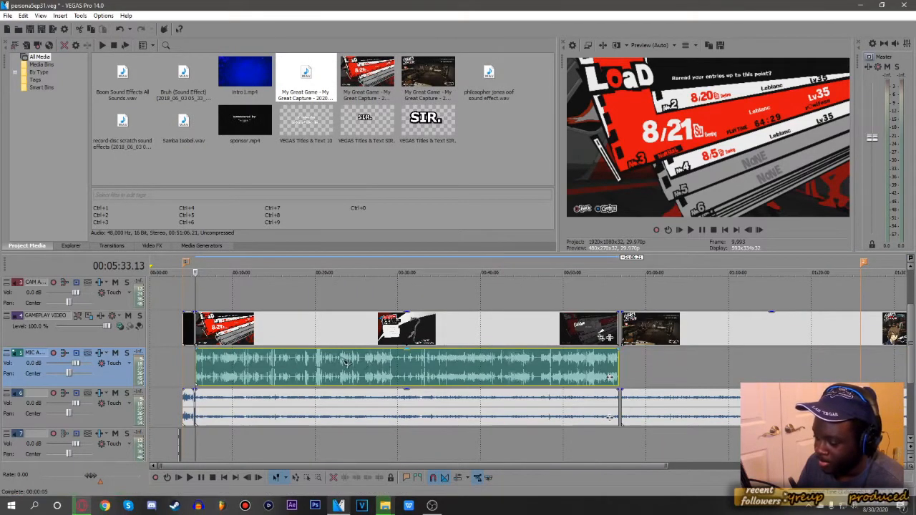
{"action": "scroll", "coordinate": [451, 374], "scroll_direction": "up", "scroll_amount": 8}
{"action": "scroll", "coordinate": [533, 372], "scroll_direction": "down", "scroll_amount": 8}
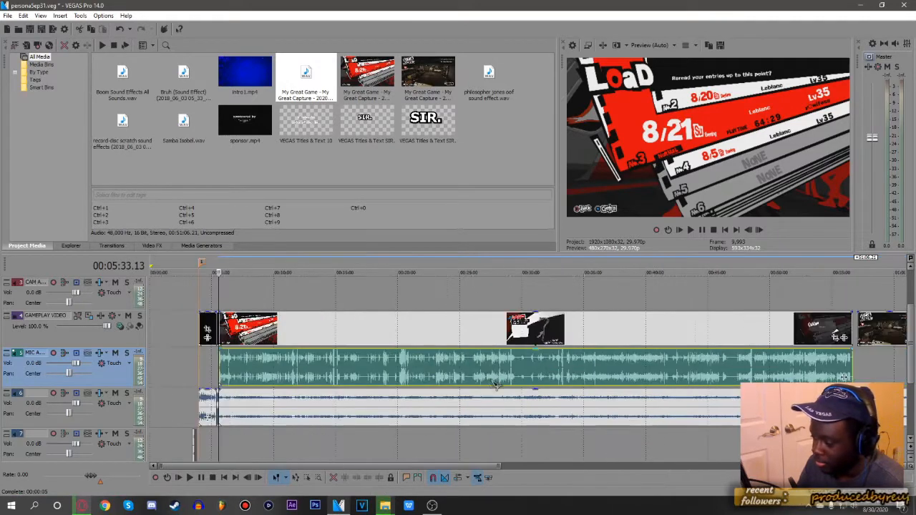
Add the second commentary WAV to the mic audio track, aligned with the start of the second gameplay capture.
{"action": "key", "text": "alt+Tab"}
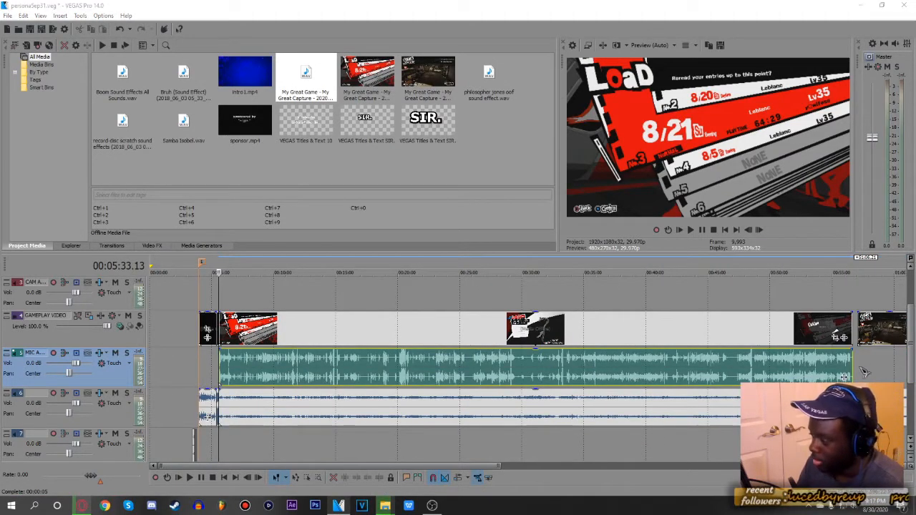
{"action": "key", "text": "alt+Tab"}
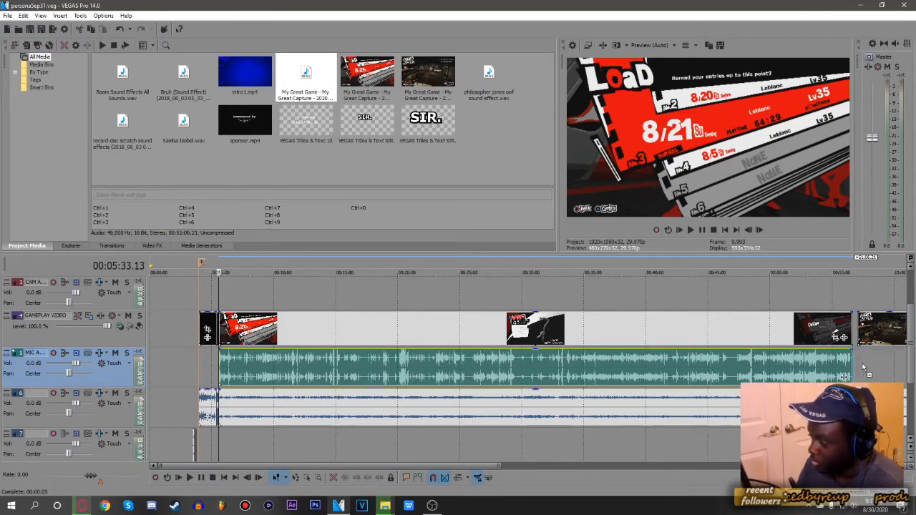
{"action": "left_click_drag", "start_coordinate": [864, 370], "coordinate": [864, 370]}
Place MVI_0889, MVI_0890 and MVI_0891 in sequence on the CAMERA track at 00:05:22.05, and mute the camera video and audio tracks.
{"action": "mouse_move", "coordinate": [385, 505]}
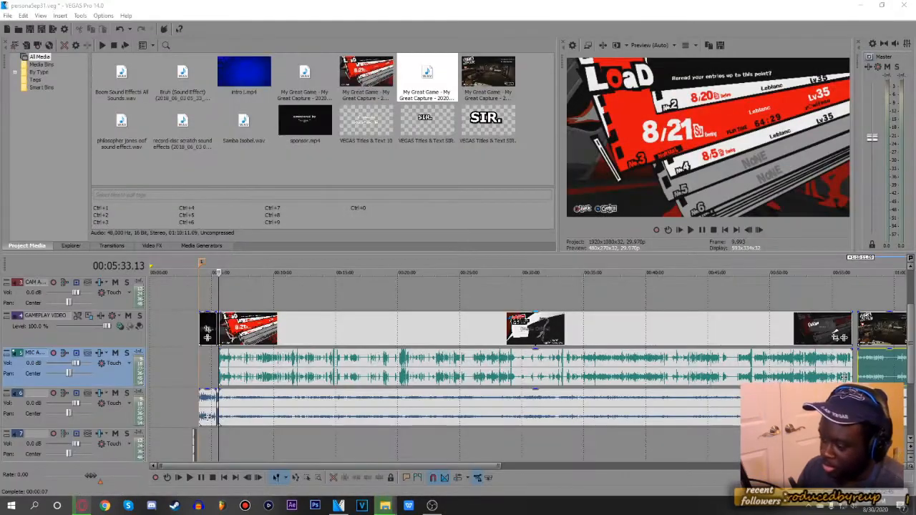
{"action": "left_click_drag", "start_coordinate": [203, 315], "coordinate": [204, 315]}
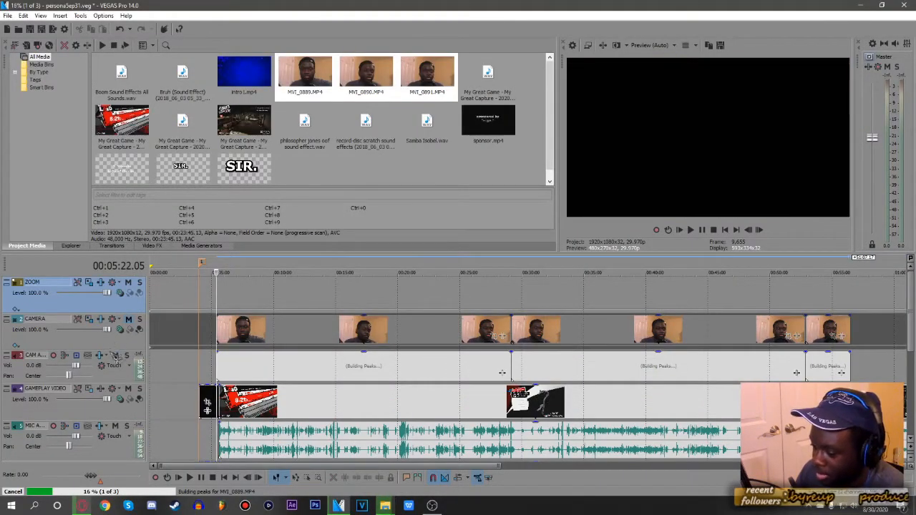
{"action": "left_click", "coordinate": [116, 355]}
Play the section around 00:42:10 to check the mic commentary's sync with the game audio.
{"action": "scroll", "coordinate": [451, 308], "scroll_direction": "down", "scroll_amount": 2}
{"action": "left_click", "coordinate": [460, 299]}
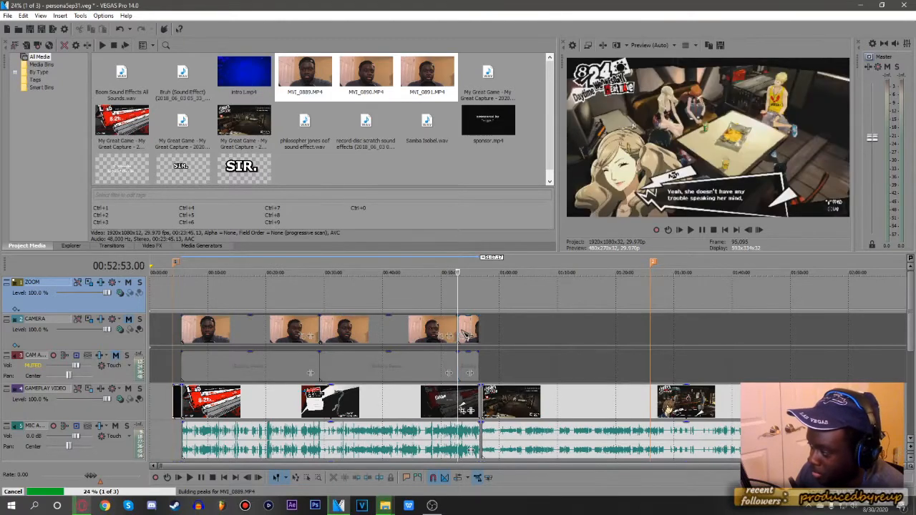
{"action": "scroll", "coordinate": [418, 369], "scroll_direction": "up", "scroll_amount": 2}
{"action": "scroll", "coordinate": [420, 361], "scroll_direction": "down", "scroll_amount": 1}
{"action": "left_click", "coordinate": [435, 301]}
{"action": "scroll", "coordinate": [459, 297], "scroll_direction": "up", "scroll_amount": 2}
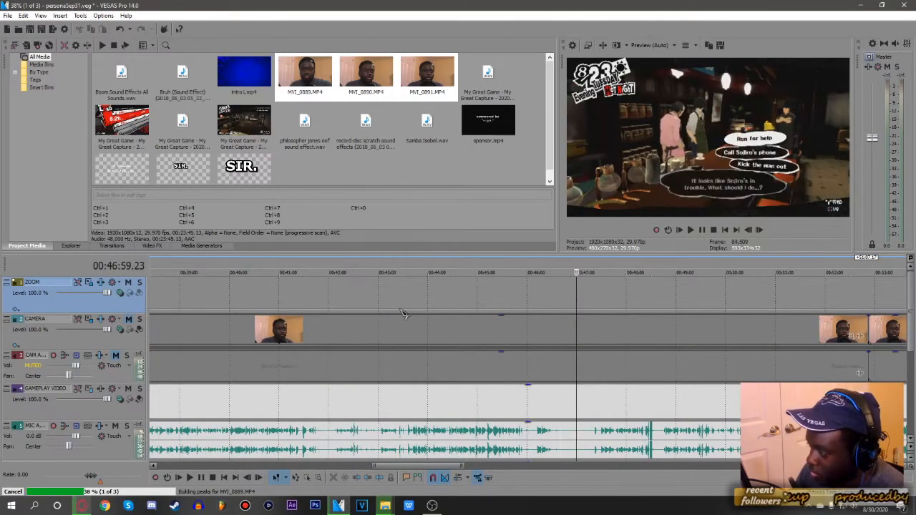
{"action": "left_click", "coordinate": [337, 300]}
{"action": "scroll", "coordinate": [430, 322], "scroll_direction": "up", "scroll_amount": 6}
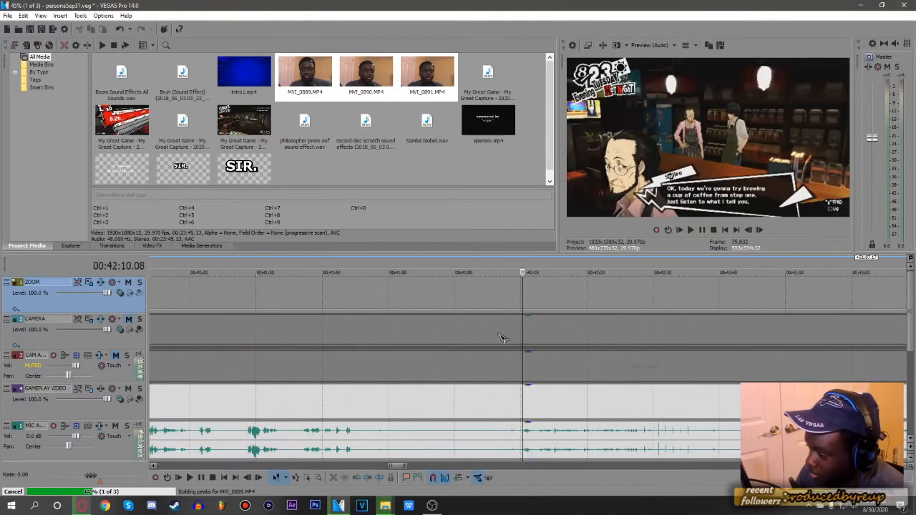
{"action": "key", "text": "space"}
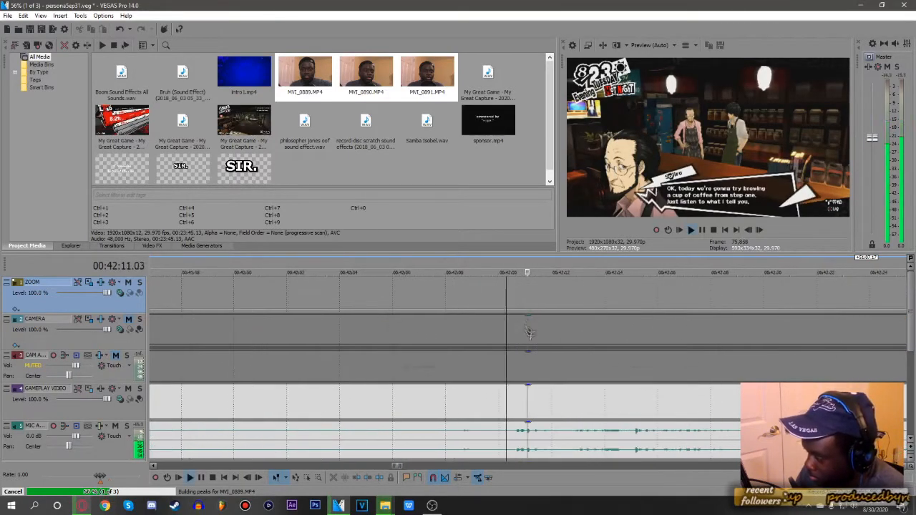
{"action": "scroll", "coordinate": [466, 381], "scroll_direction": "down", "scroll_amount": 2}
{"action": "scroll", "coordinate": [382, 373], "scroll_direction": "down", "scroll_amount": 4}
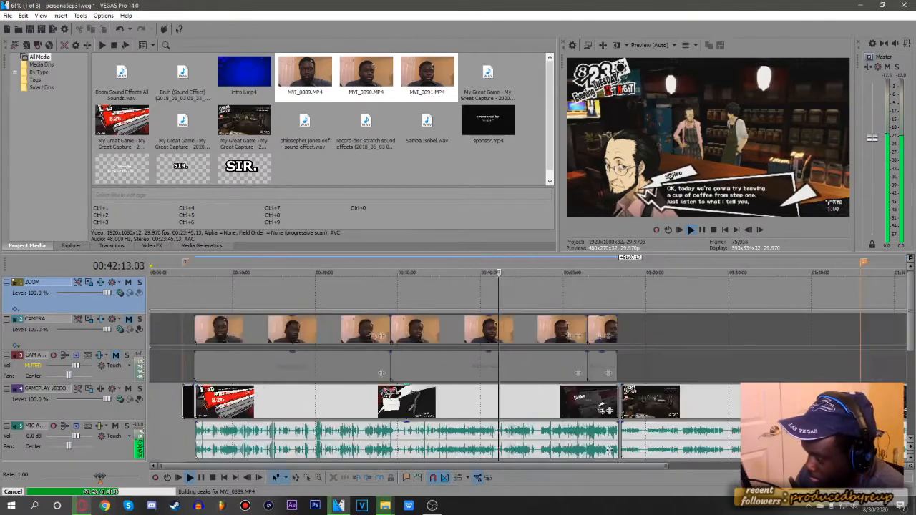
Stop playback and shift the first commentary clip about 9 frames earlier than the start of the gameplay capture.
{"action": "left_click", "coordinate": [200, 304]}
{"action": "key", "text": "space"}
{"action": "scroll", "coordinate": [279, 341], "scroll_direction": "up", "scroll_amount": 6}
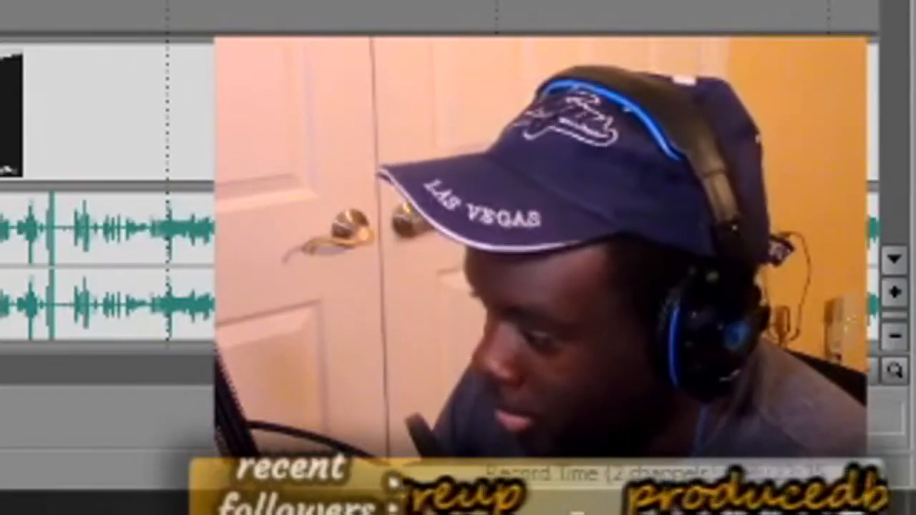
{"action": "scroll", "coordinate": [196, 307], "scroll_direction": "up", "scroll_amount": 6}
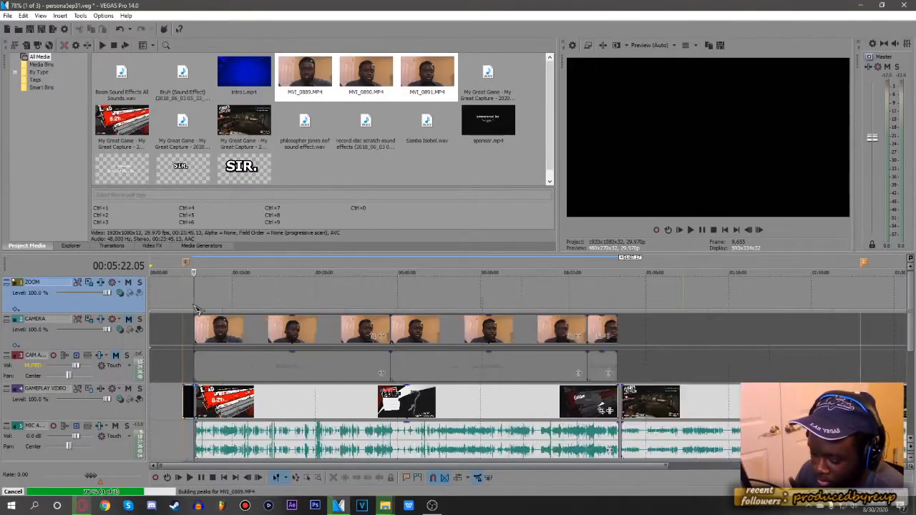
{"action": "scroll", "coordinate": [517, 326], "scroll_direction": "up", "scroll_amount": 4}
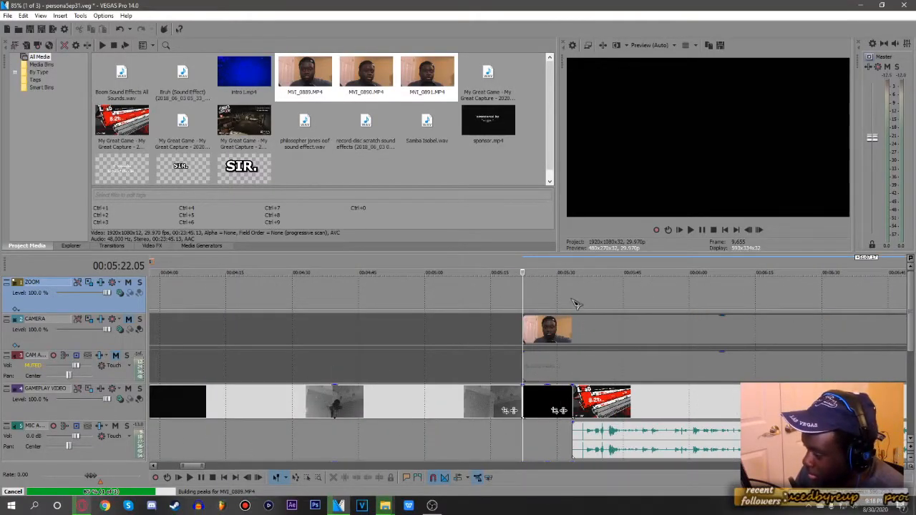
{"action": "left_click", "coordinate": [572, 301]}
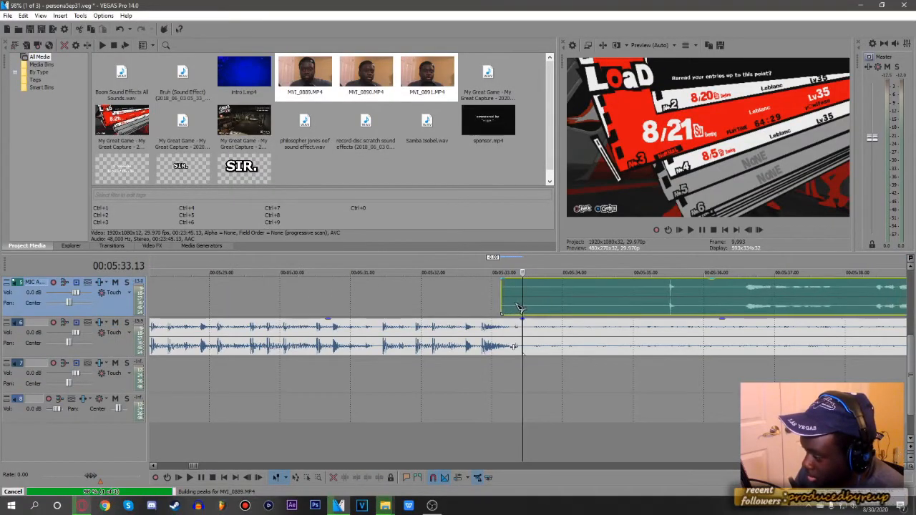
Replay the singing part around 00:42:10 to check the shifted commentary's sync, and return to the first camera clip's start.
{"action": "scroll", "coordinate": [524, 309], "scroll_direction": "down", "scroll_amount": 8}
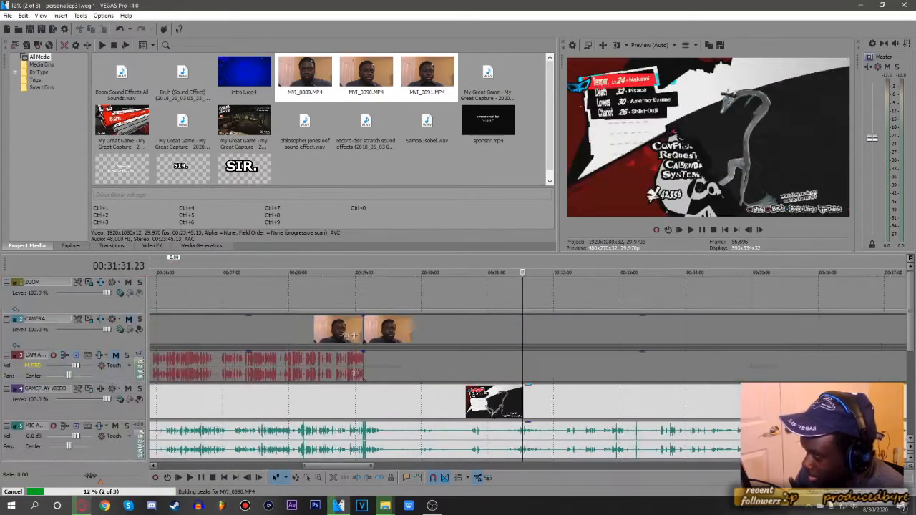
{"action": "left_click", "coordinate": [514, 298]}
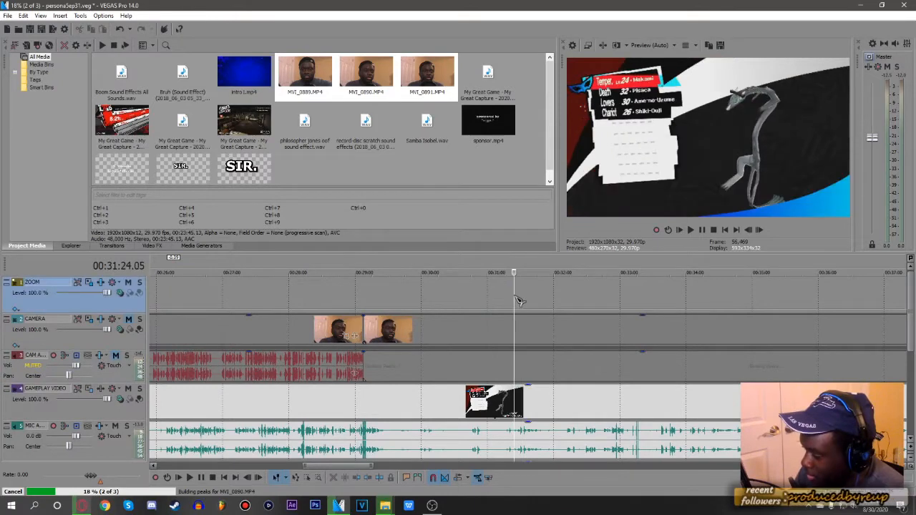
{"action": "scroll", "coordinate": [499, 310], "scroll_direction": "down", "scroll_amount": 10}
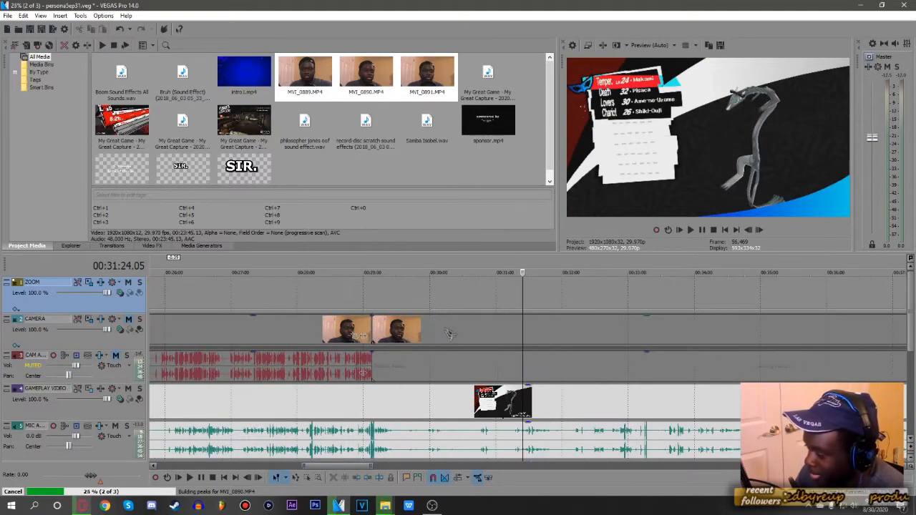
{"action": "scroll", "coordinate": [489, 360], "scroll_direction": "up", "scroll_amount": 10}
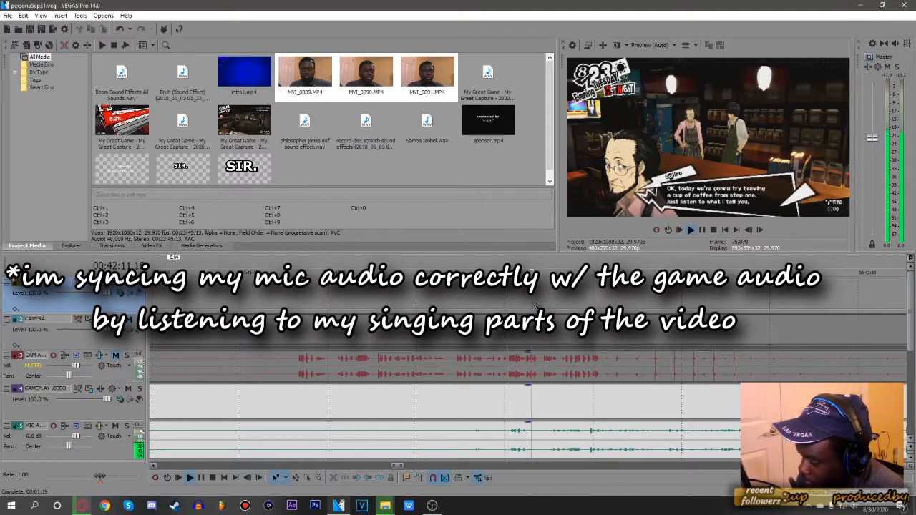
{"action": "scroll", "coordinate": [507, 295], "scroll_direction": "up", "scroll_amount": 3}
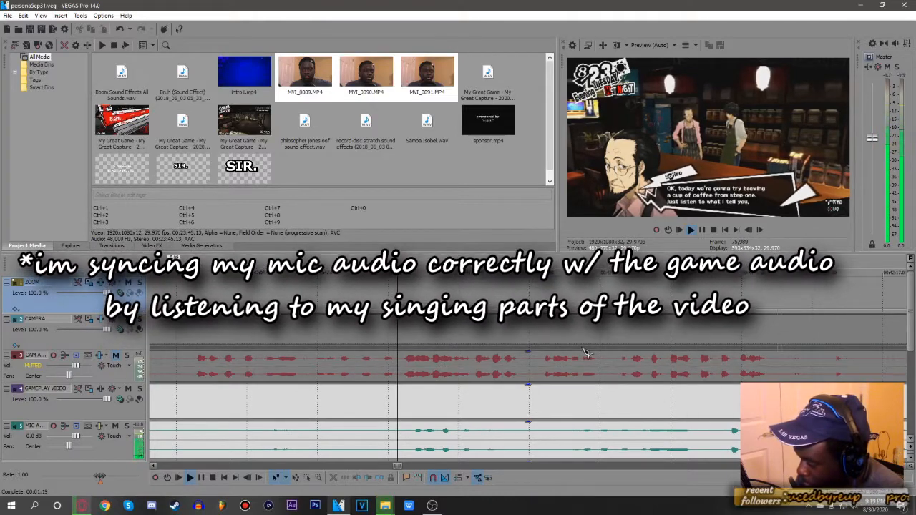
{"action": "scroll", "coordinate": [587, 353], "scroll_direction": "down", "scroll_amount": 3}
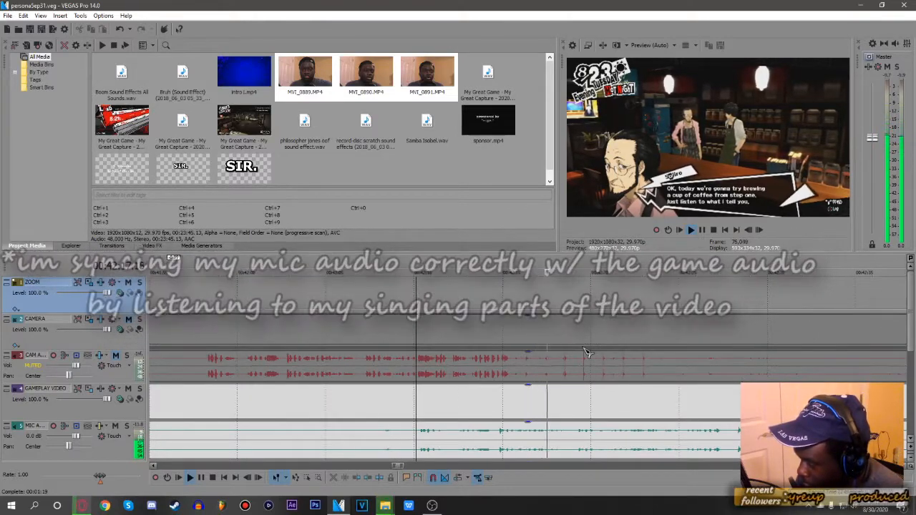
{"action": "scroll", "coordinate": [587, 354], "scroll_direction": "down", "scroll_amount": 1}
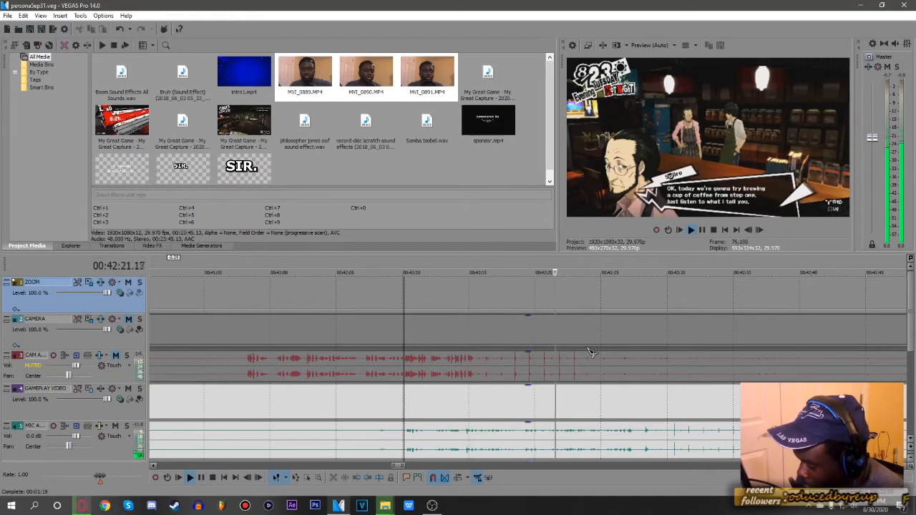
{"action": "scroll", "coordinate": [592, 352], "scroll_direction": "down", "scroll_amount": 5}
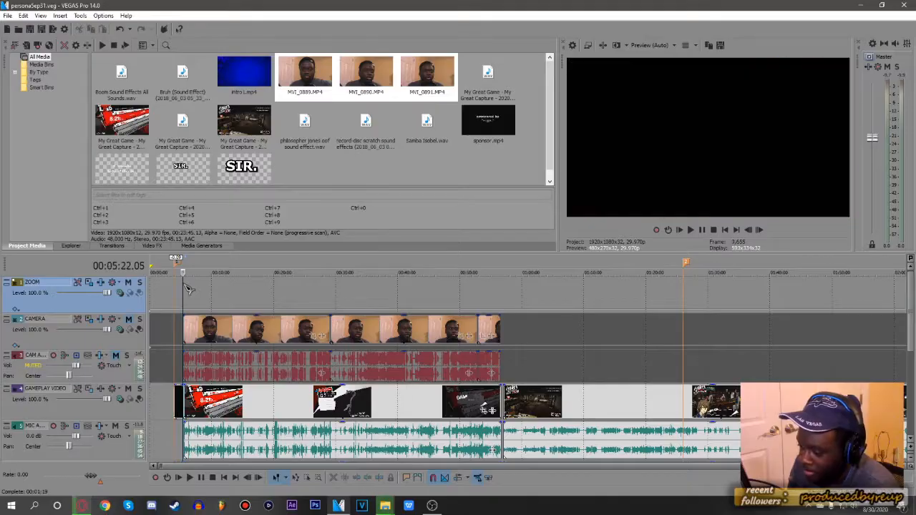
{"action": "scroll", "coordinate": [546, 423], "scroll_direction": "up", "scroll_amount": 6}
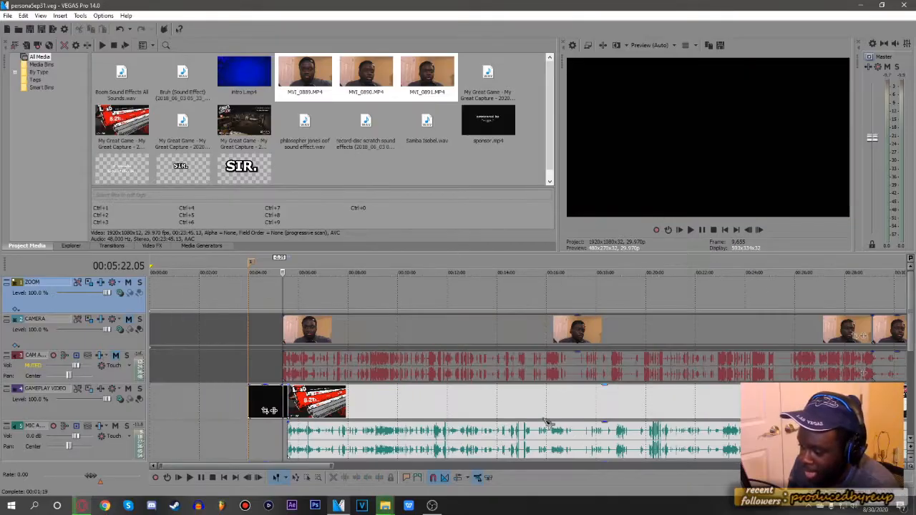
Group the first gameplay capture with its game audio and the matching mic commentary clip as one new group.
{"action": "left_click", "coordinate": [538, 432]}
{"action": "scroll", "coordinate": [540, 432], "scroll_direction": "up", "scroll_amount": 6}
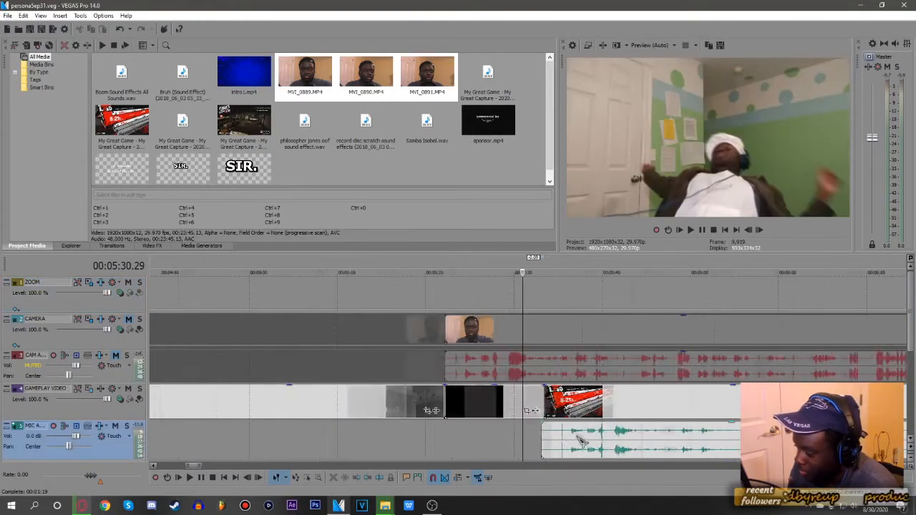
{"action": "left_click", "coordinate": [616, 432]}
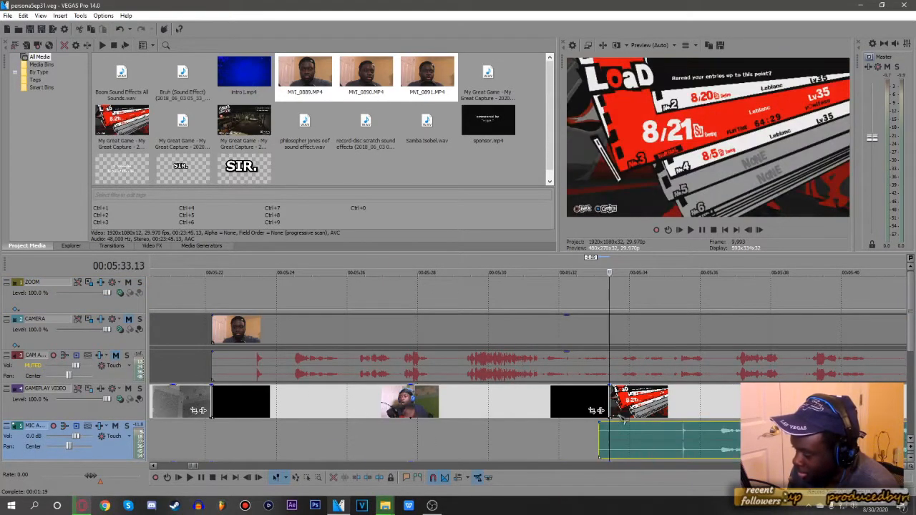
{"action": "scroll", "coordinate": [623, 408], "scroll_direction": "down", "scroll_amount": 3}
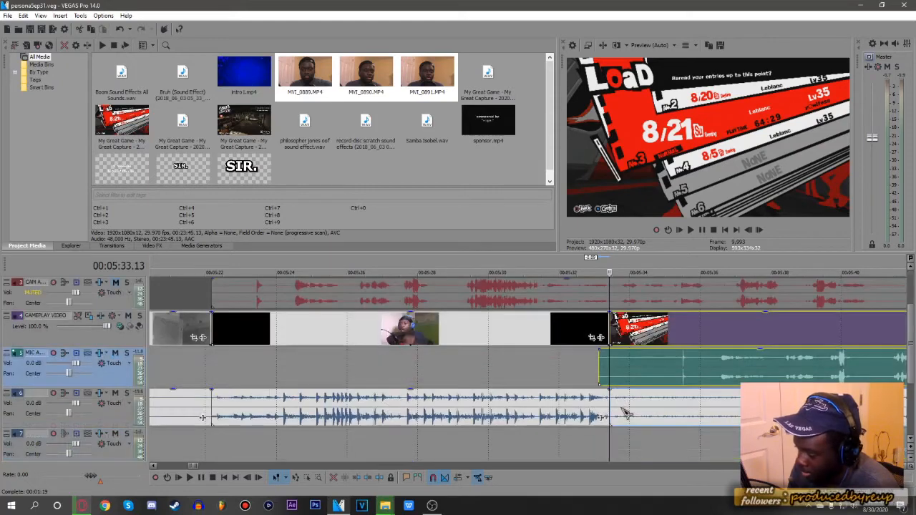
{"action": "scroll", "coordinate": [620, 351], "scroll_direction": "down", "scroll_amount": 6}
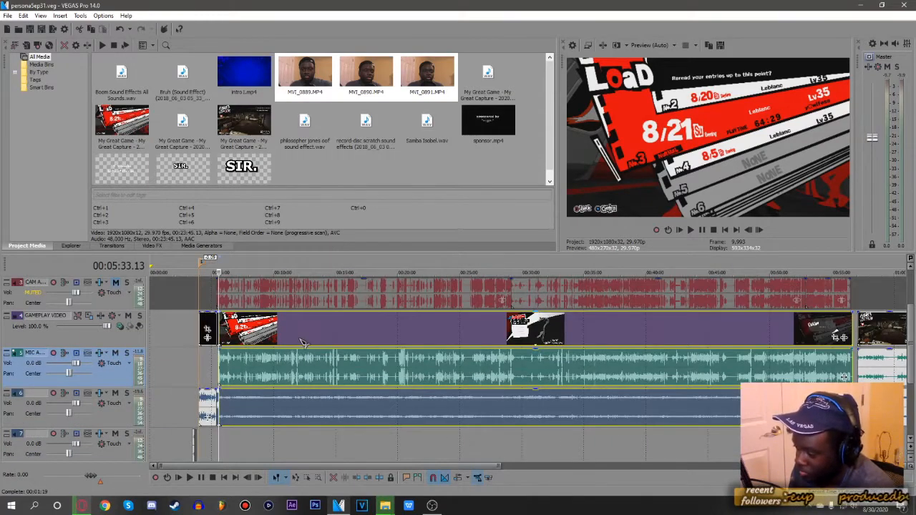
{"action": "right_click", "coordinate": [300, 341]}
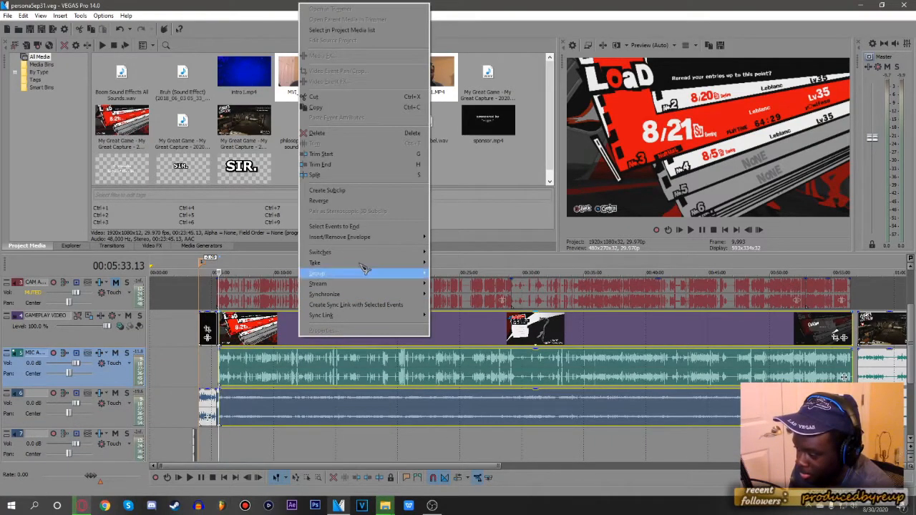
{"action": "mouse_move", "coordinate": [339, 273]}
{"action": "left_click", "coordinate": [458, 273]}
{"action": "left_click", "coordinate": [260, 335]}
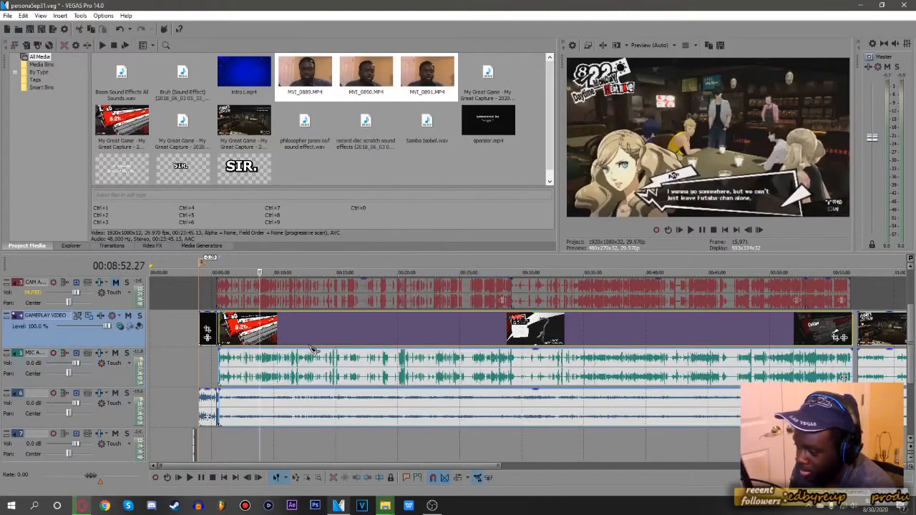
Unmute the CAMERA video track and move the first camera clip to about 00:05:34, near the start of the gameplay capture.
{"action": "scroll", "coordinate": [377, 387], "scroll_direction": "up", "scroll_amount": 2}
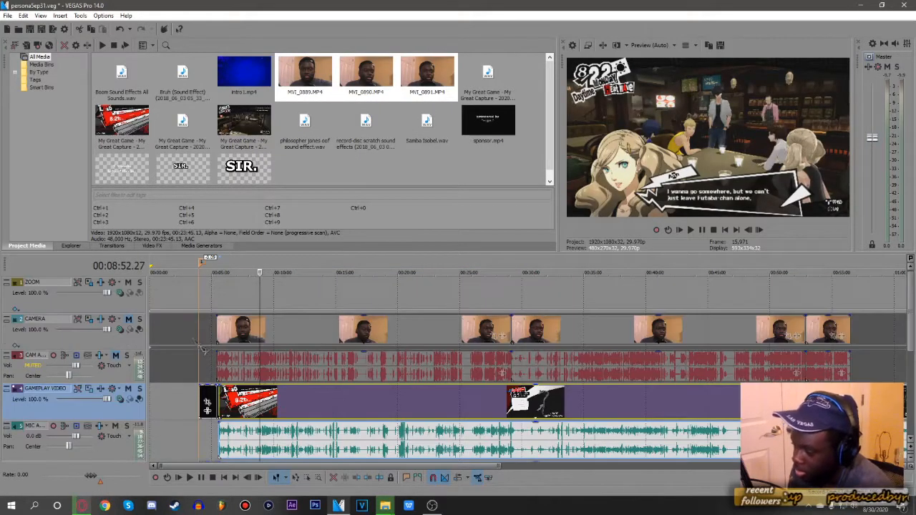
{"action": "left_click", "coordinate": [128, 319]}
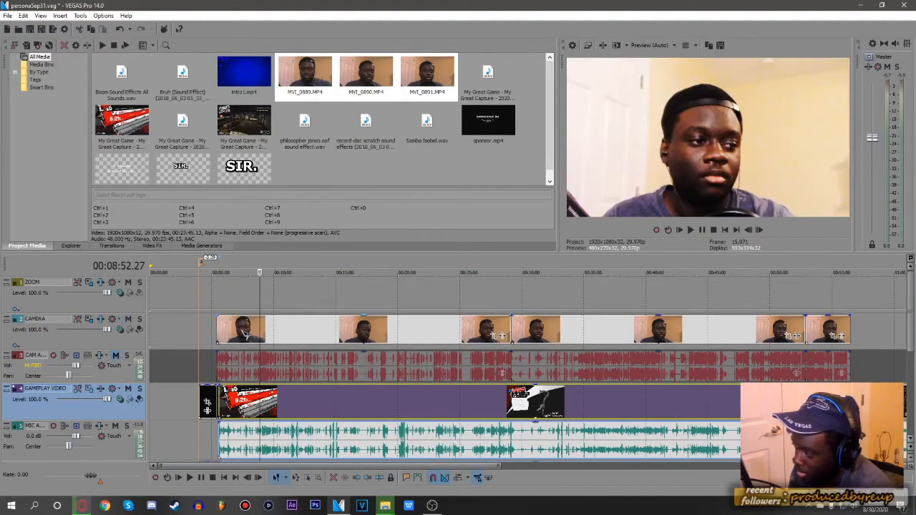
{"action": "left_click", "coordinate": [218, 303]}
{"action": "scroll", "coordinate": [218, 303], "scroll_direction": "up", "scroll_amount": 10}
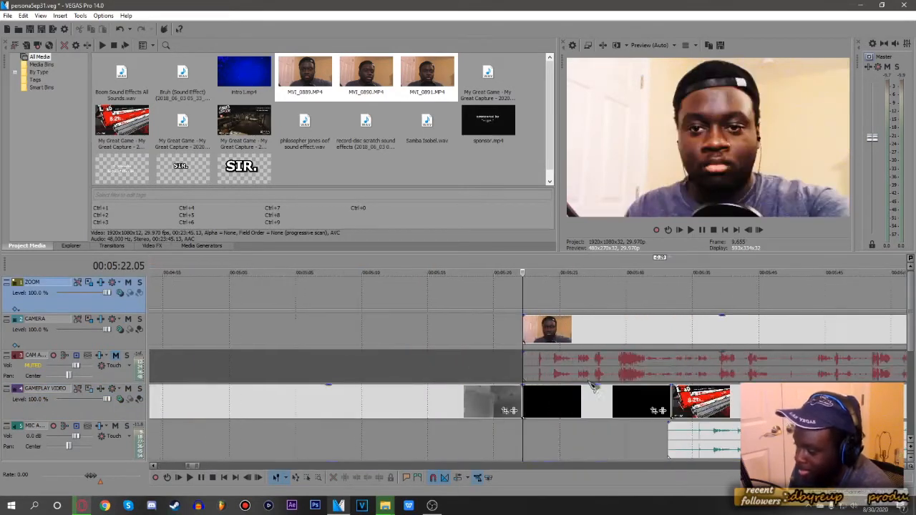
{"action": "left_click_drag", "start_coordinate": [590, 372], "coordinate": [699, 388]}
{"action": "scroll", "coordinate": [546, 433], "scroll_direction": "up", "scroll_amount": 8}
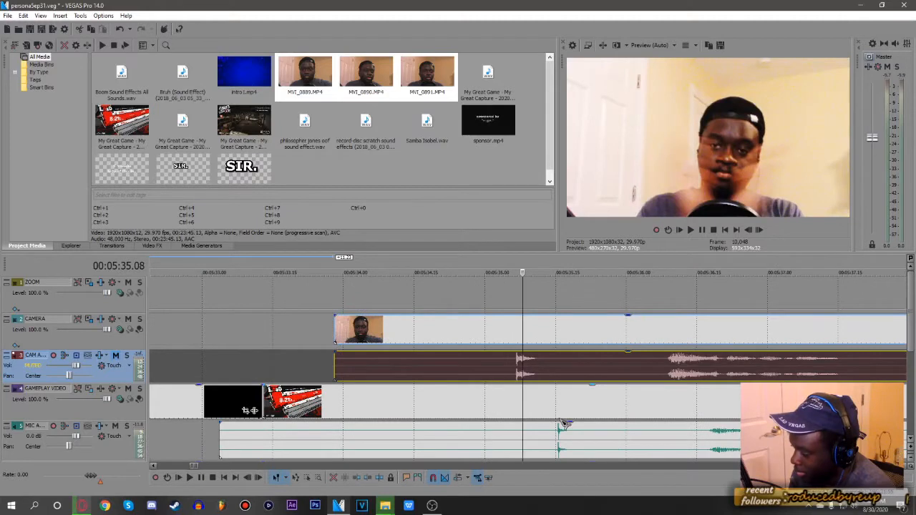
Shift the first camera clip about 8 frames later, aligning its clap waveform with the mic commentary's clap at 00:05:35.15.
{"action": "left_click", "coordinate": [561, 420]}
{"action": "scroll", "coordinate": [566, 391], "scroll_direction": "up", "scroll_amount": 4}
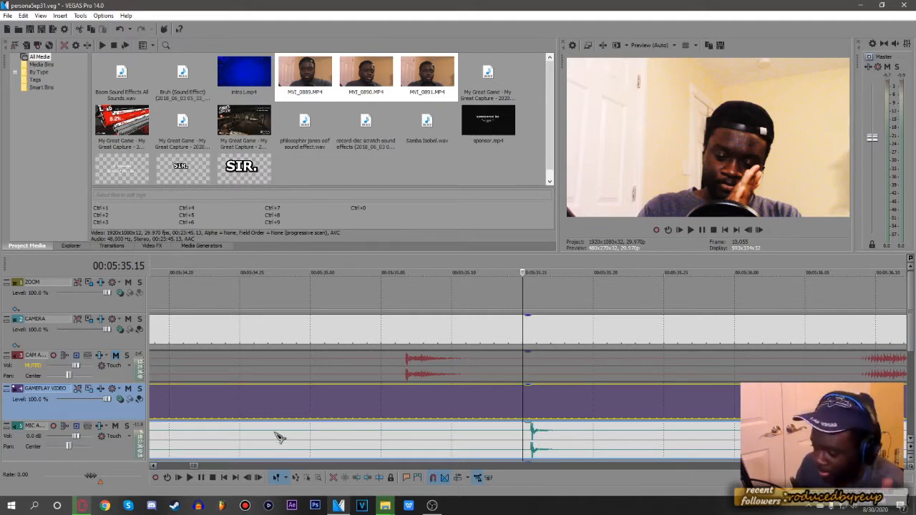
{"action": "left_click_drag", "start_coordinate": [561, 373], "coordinate": [677, 380]}
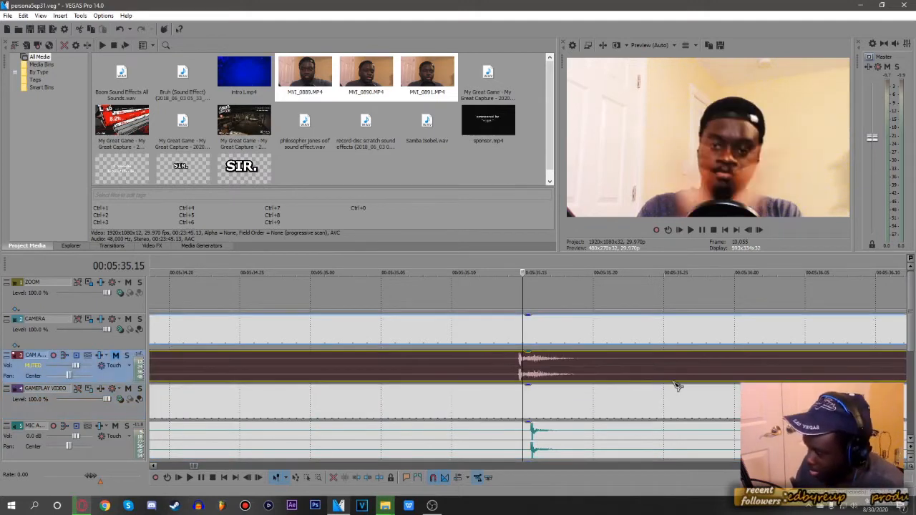
{"action": "scroll", "coordinate": [644, 405], "scroll_direction": "down", "scroll_amount": 6}
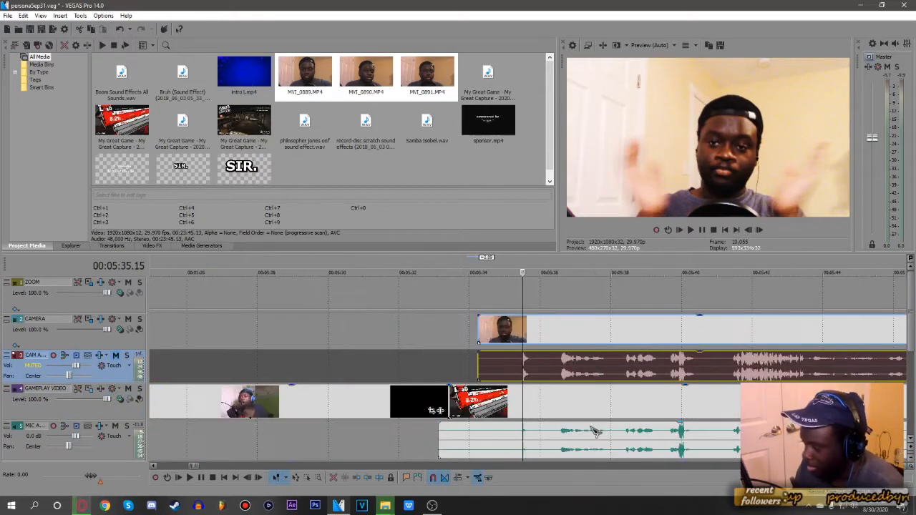
{"action": "scroll", "coordinate": [601, 419], "scroll_direction": "down", "scroll_amount": 4}
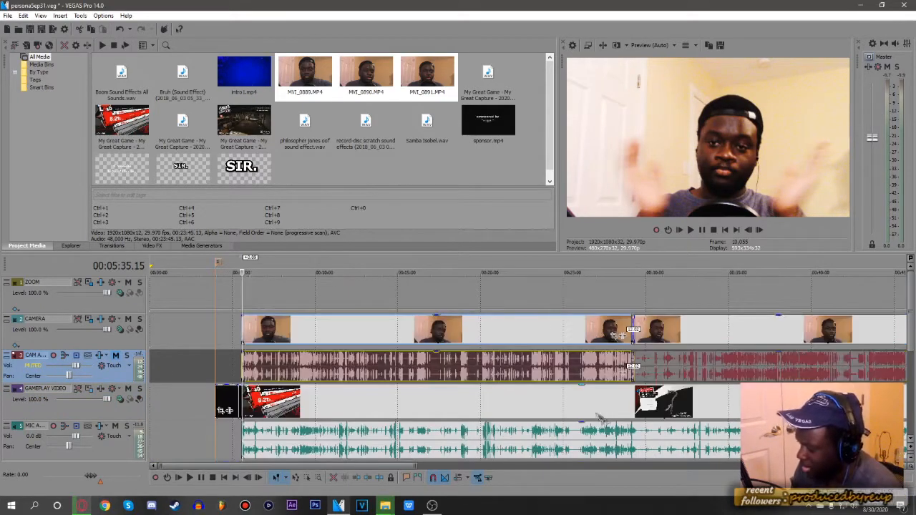
Play from the clap to check the camera's sync with the mic commentary, and return to the camera clip's start at 00:05:34.06.
{"action": "scroll", "coordinate": [636, 303], "scroll_direction": "up", "scroll_amount": 9}
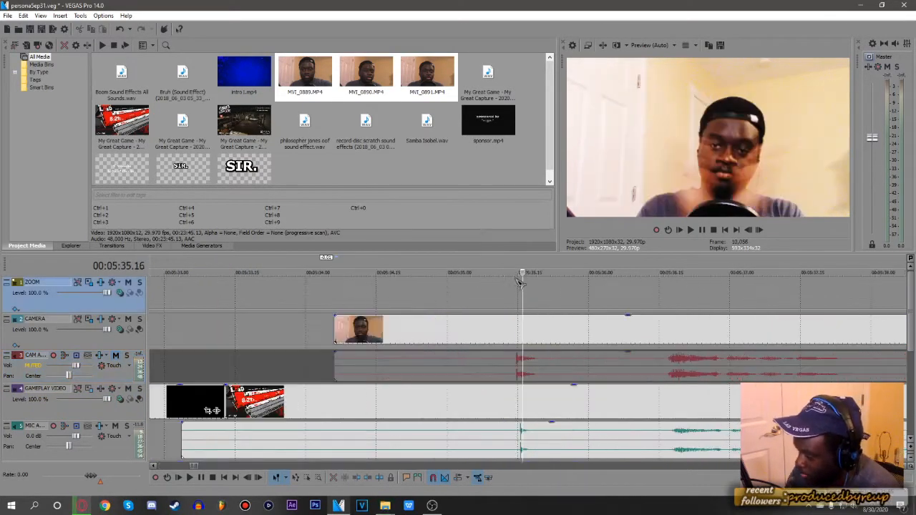
{"action": "key", "text": "space"}
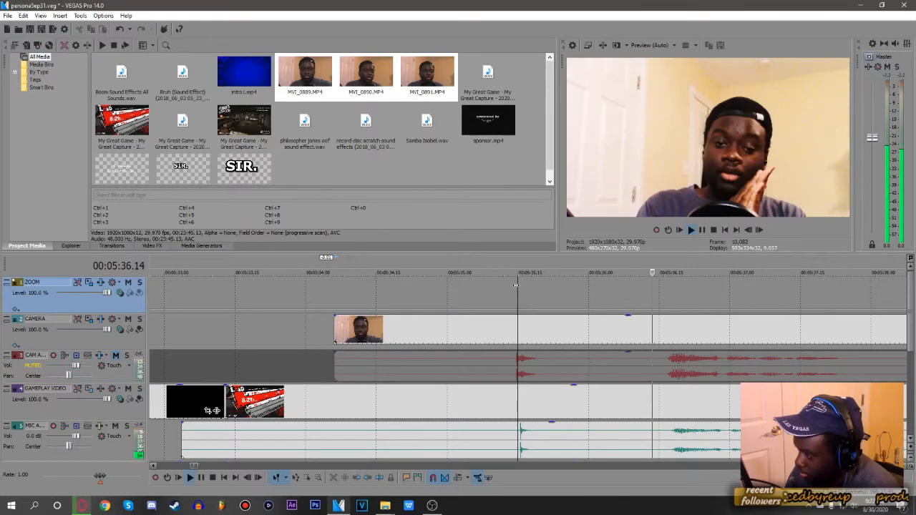
{"action": "scroll", "coordinate": [565, 311], "scroll_direction": "down", "scroll_amount": 3}
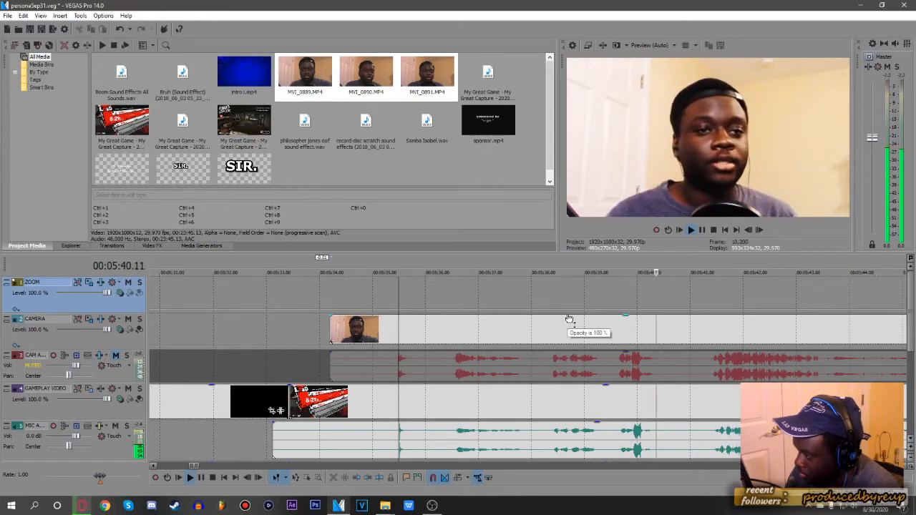
{"action": "key", "text": "space"}
{"action": "scroll", "coordinate": [483, 304], "scroll_direction": "down", "scroll_amount": 2}
{"action": "left_click", "coordinate": [484, 303]}
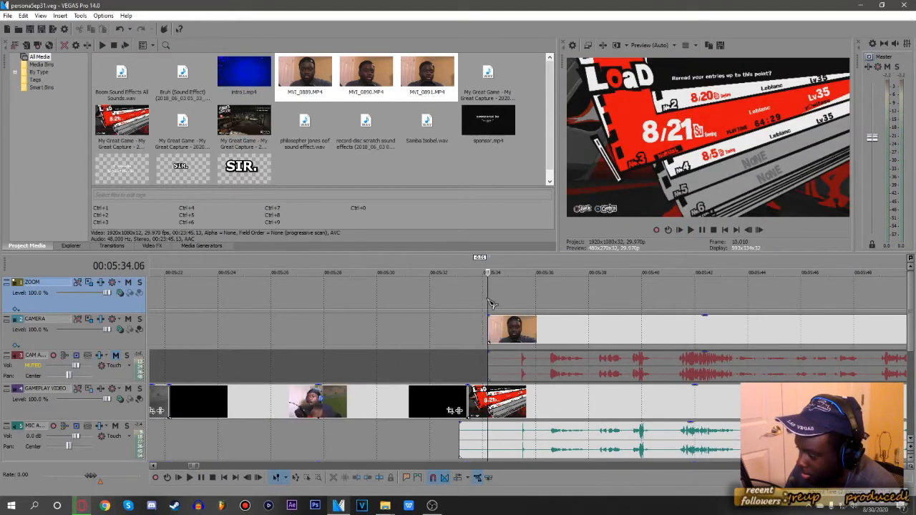
Group the short gameplay clip around 00:54:07 with its mic commentary and game audio, and save the project.
{"action": "scroll", "coordinate": [501, 315], "scroll_direction": "down", "scroll_amount": 10}
{"action": "scroll", "coordinate": [334, 293], "scroll_direction": "up", "scroll_amount": 10}
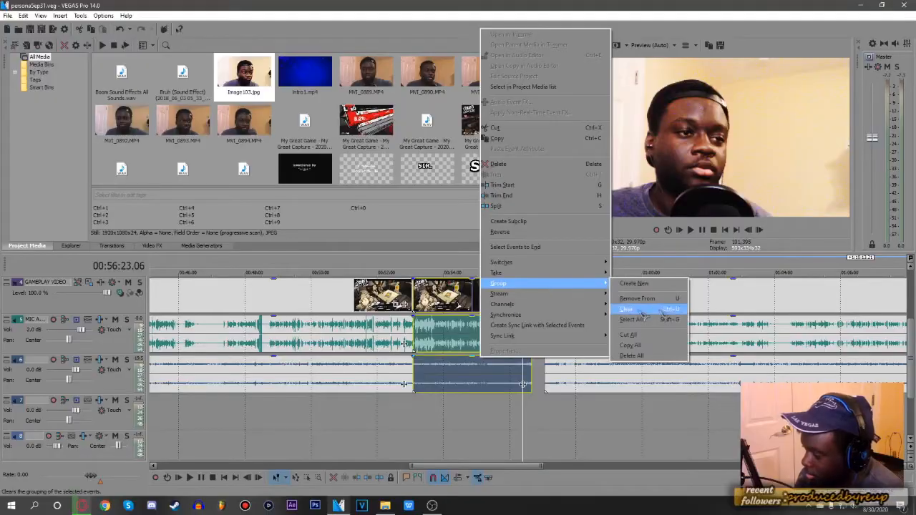
{"action": "left_click", "coordinate": [660, 289]}
{"action": "scroll", "coordinate": [470, 372], "scroll_direction": "down", "scroll_amount": 5}
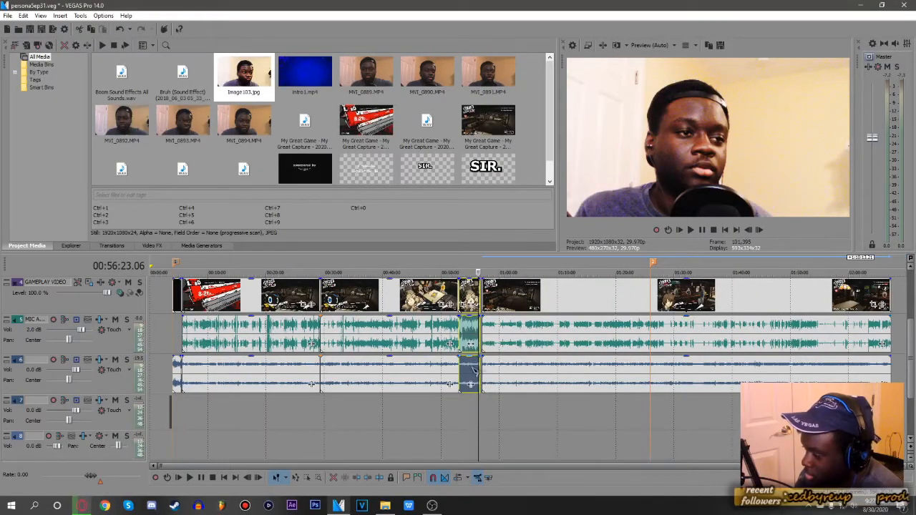
{"action": "scroll", "coordinate": [472, 370], "scroll_direction": "up", "scroll_amount": 2}
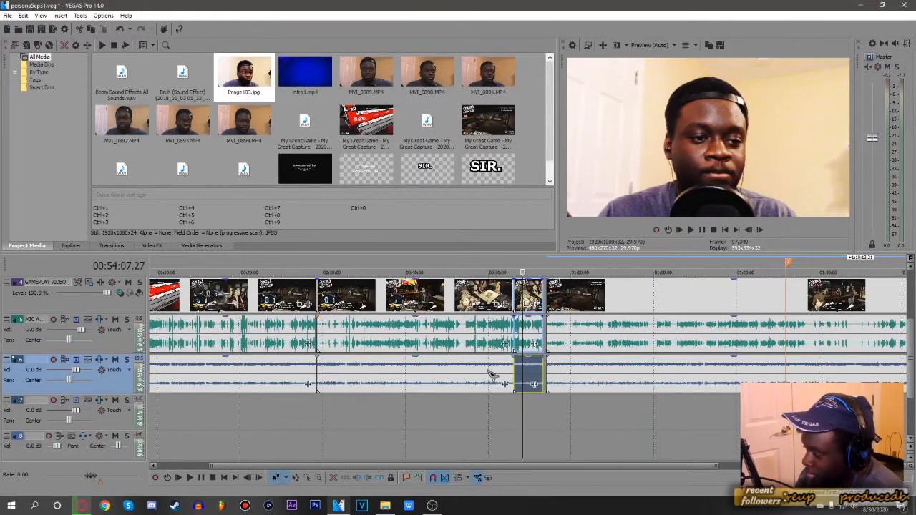
{"action": "scroll", "coordinate": [429, 404], "scroll_direction": "down", "scroll_amount": 1}
{"action": "scroll", "coordinate": [444, 396], "scroll_direction": "down", "scroll_amount": 2}
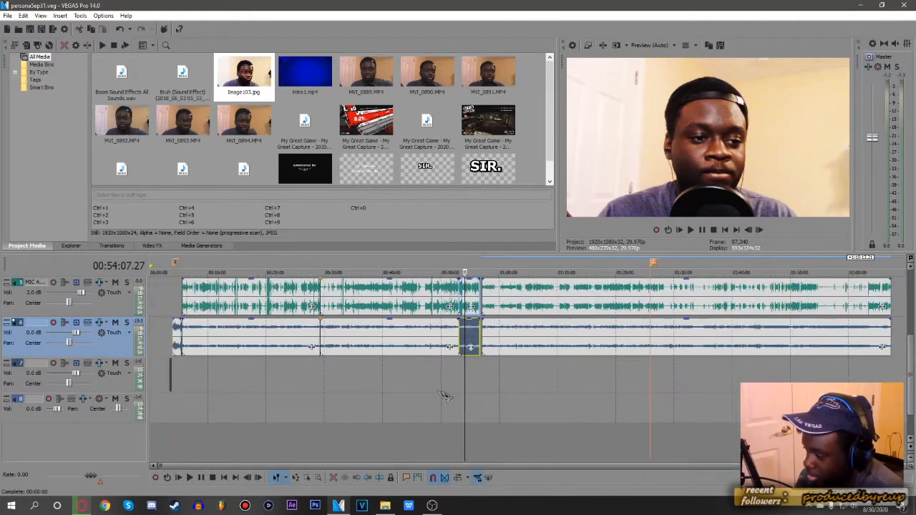
{"action": "scroll", "coordinate": [455, 401], "scroll_direction": "up", "scroll_amount": 3}
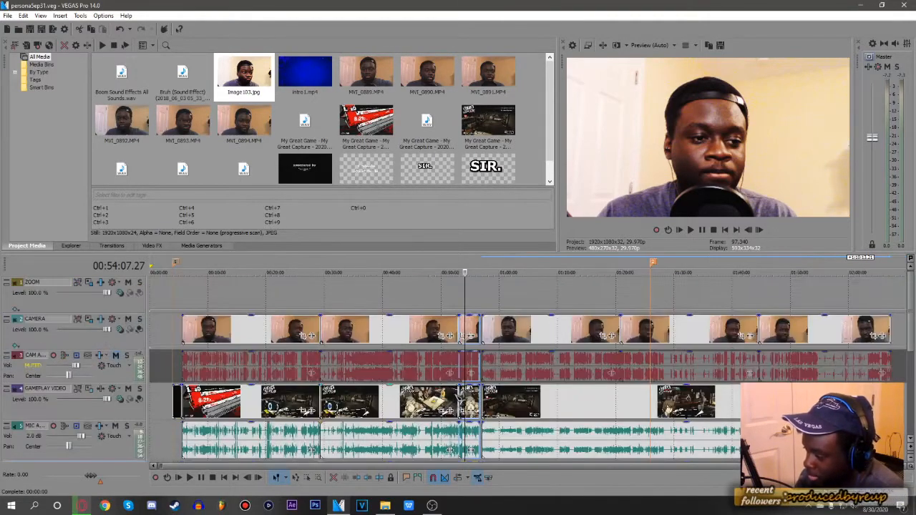
Examine the assembled timeline from the opening clip at 00:03:57.03 to the start of the first camera clip.
{"action": "left_click", "coordinate": [495, 304]}
{"action": "scroll", "coordinate": [473, 303], "scroll_direction": "up", "scroll_amount": 5}
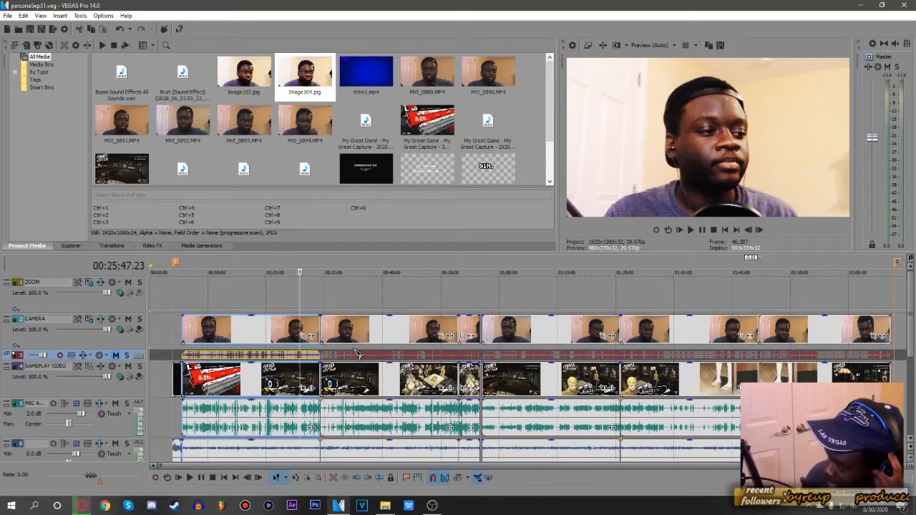
{"action": "left_click", "coordinate": [188, 299]}
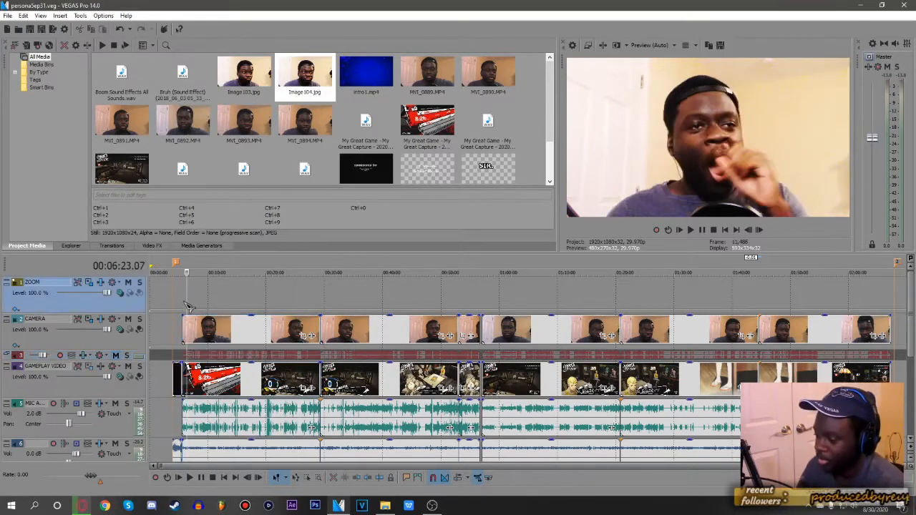
{"action": "left_click", "coordinate": [182, 293]}
{"action": "left_click", "coordinate": [178, 293]}
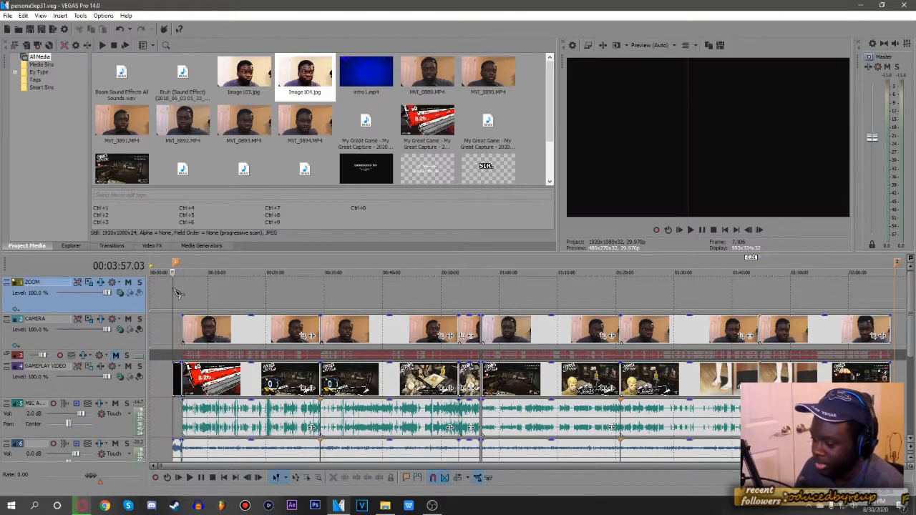
{"action": "scroll", "coordinate": [454, 334], "scroll_direction": "up", "scroll_amount": 5}
{"action": "left_click", "coordinate": [333, 303]}
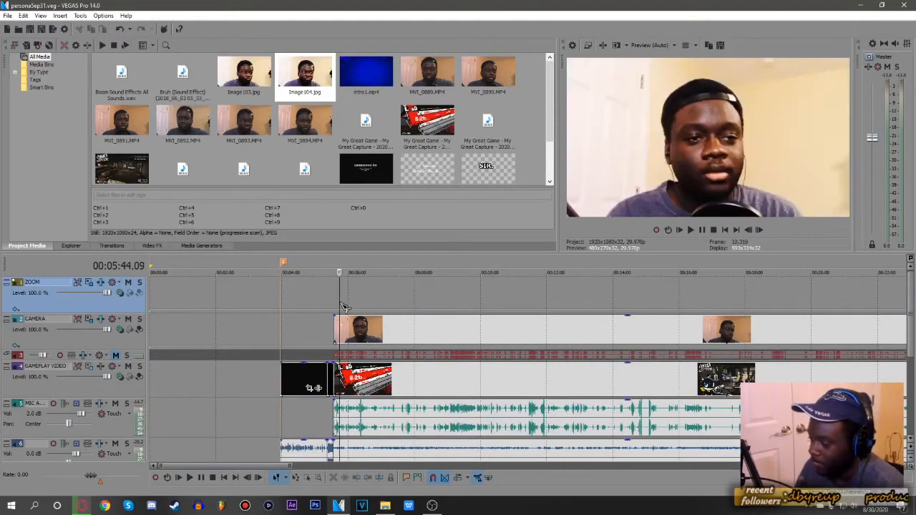
{"action": "scroll", "coordinate": [429, 344], "scroll_direction": "down", "scroll_amount": 5}
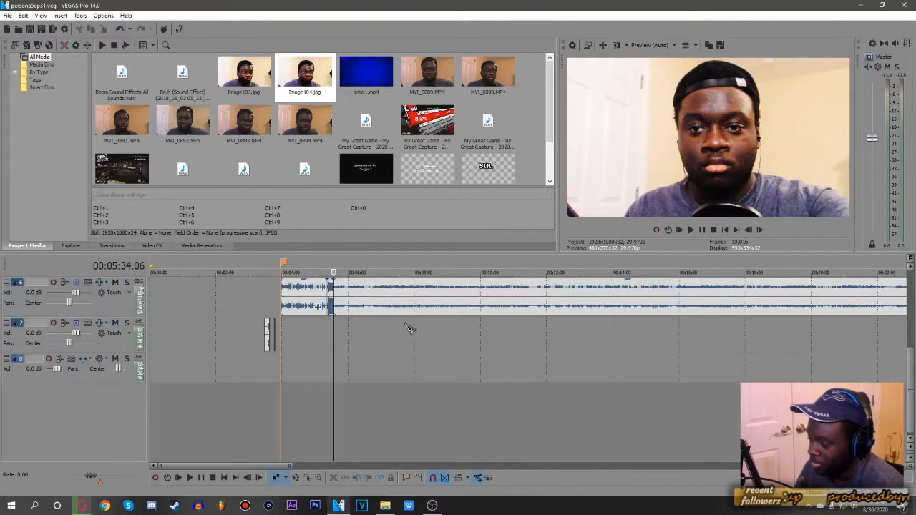
{"action": "scroll", "coordinate": [266, 329], "scroll_direction": "down", "scroll_amount": 5}
{"action": "scroll", "coordinate": [266, 329], "scroll_direction": "up", "scroll_amount": 5}
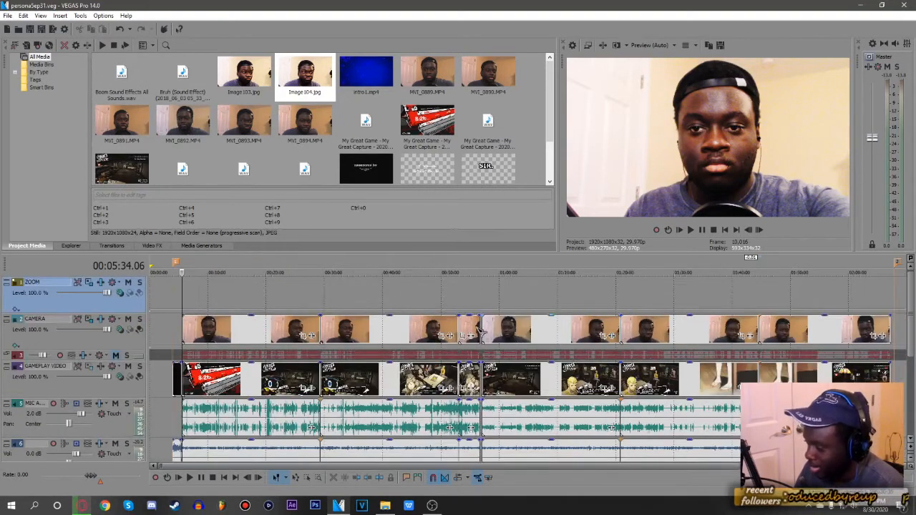
Recheck the beginning of the first camera clip at 00:05:34.06 and select that clip around 00:24:24.
{"action": "left_click", "coordinate": [178, 302]}
{"action": "left_click", "coordinate": [185, 301]}
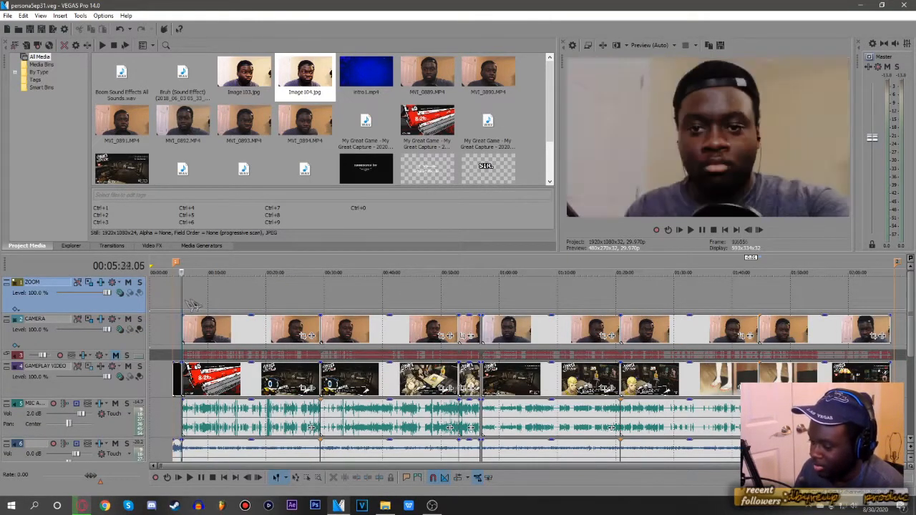
{"action": "left_click", "coordinate": [195, 300]}
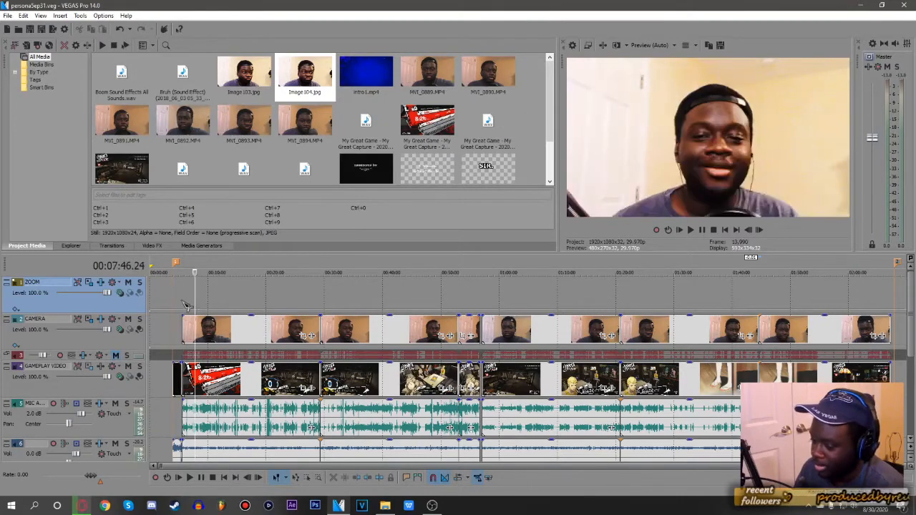
{"action": "left_click", "coordinate": [181, 301]}
{"action": "left_click", "coordinate": [185, 306]}
{"action": "scroll", "coordinate": [238, 302], "scroll_direction": "up", "scroll_amount": 10}
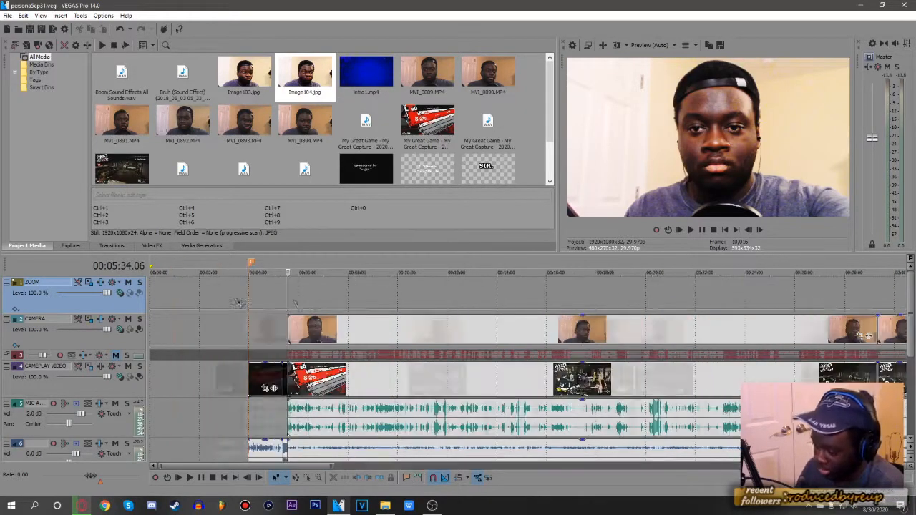
{"action": "scroll", "coordinate": [547, 352], "scroll_direction": "down", "scroll_amount": 15}
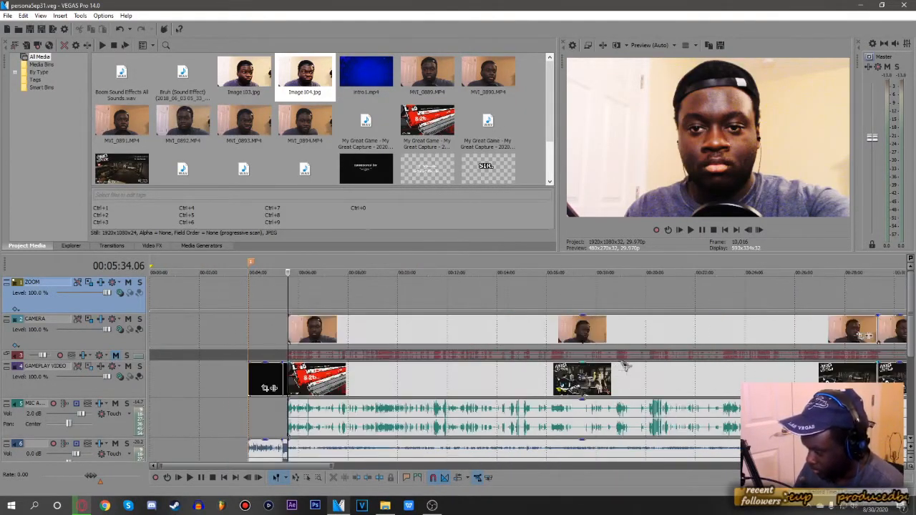
{"action": "key", "text": "space"}
{"action": "left_click", "coordinate": [267, 327]}
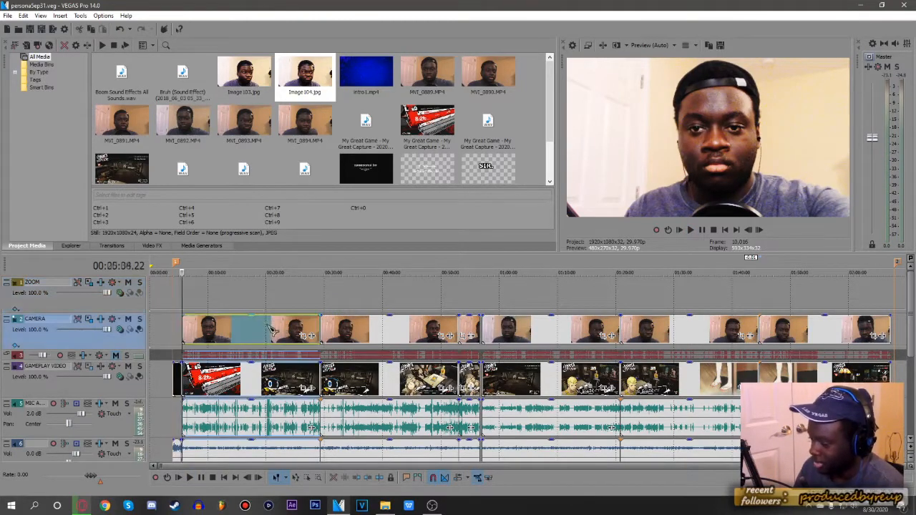
{"action": "left_click", "coordinate": [291, 328]}
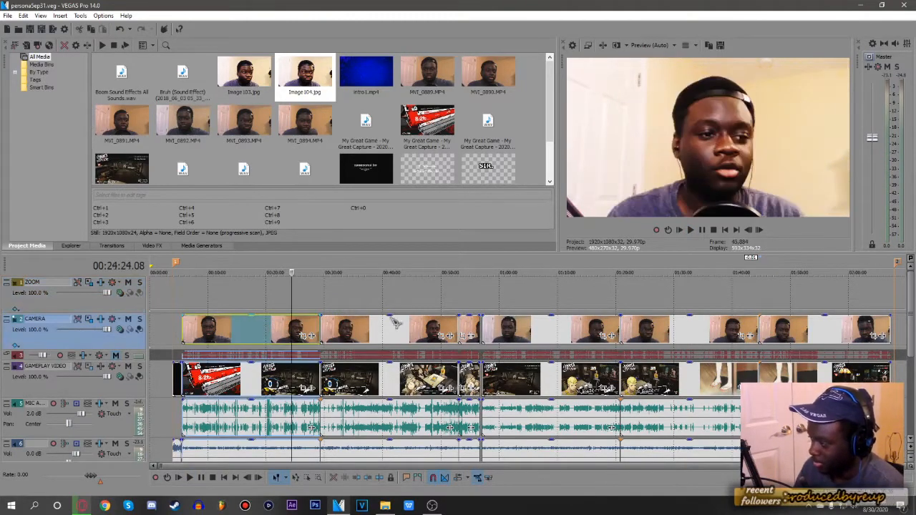
Apply the "persona 5" Pan/Crop preset to the position of the first camera clip.
{"action": "left_click", "coordinate": [310, 336]}
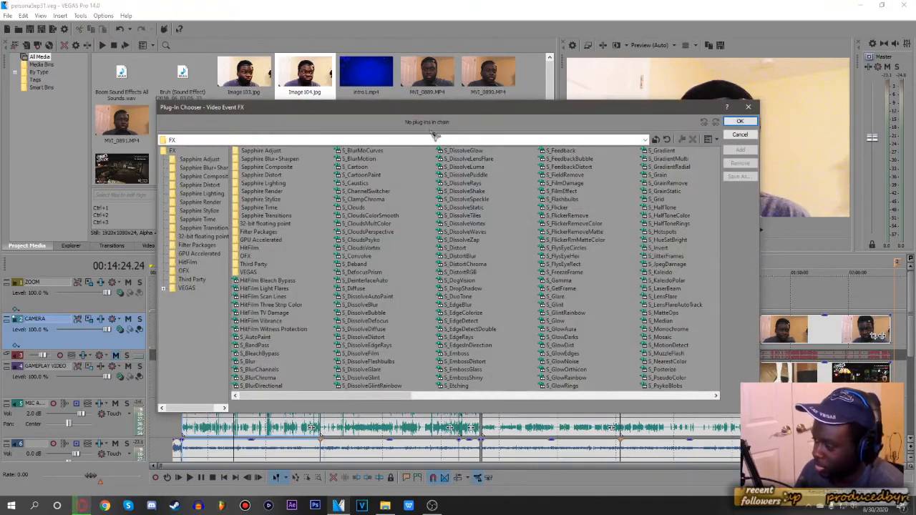
{"action": "left_click_drag", "start_coordinate": [422, 108], "coordinate": [360, 236]}
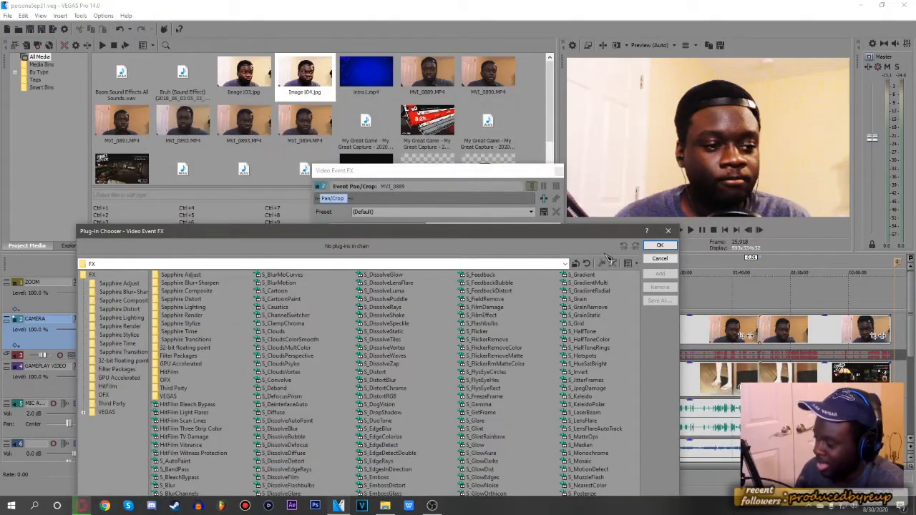
{"action": "left_click", "coordinate": [660, 258]}
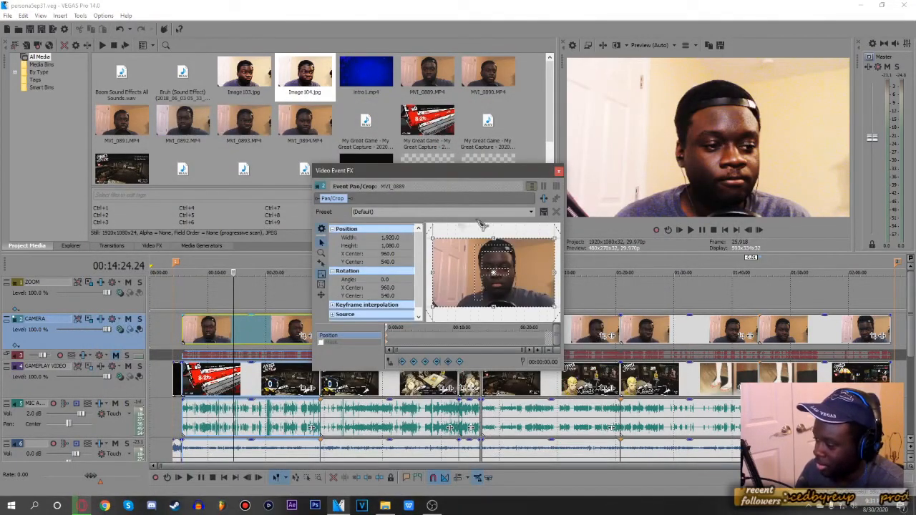
{"action": "left_click", "coordinate": [532, 214]}
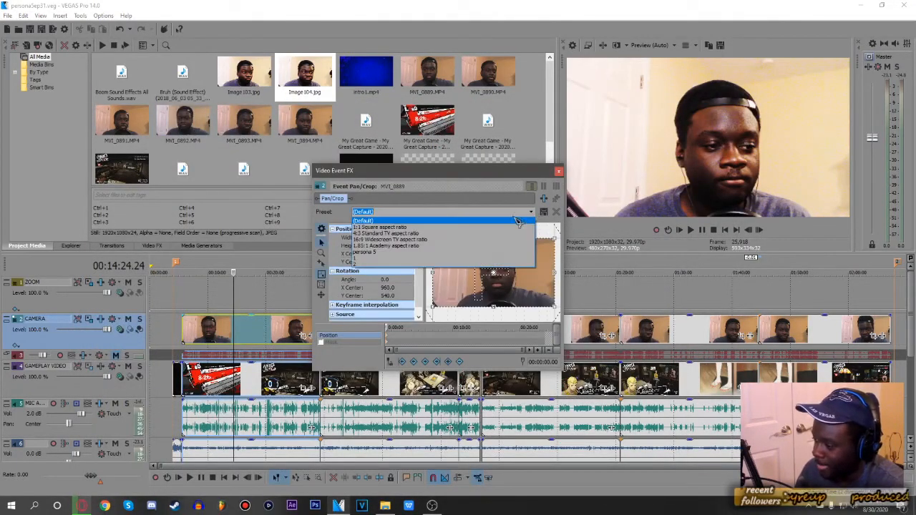
{"action": "left_click", "coordinate": [493, 253]}
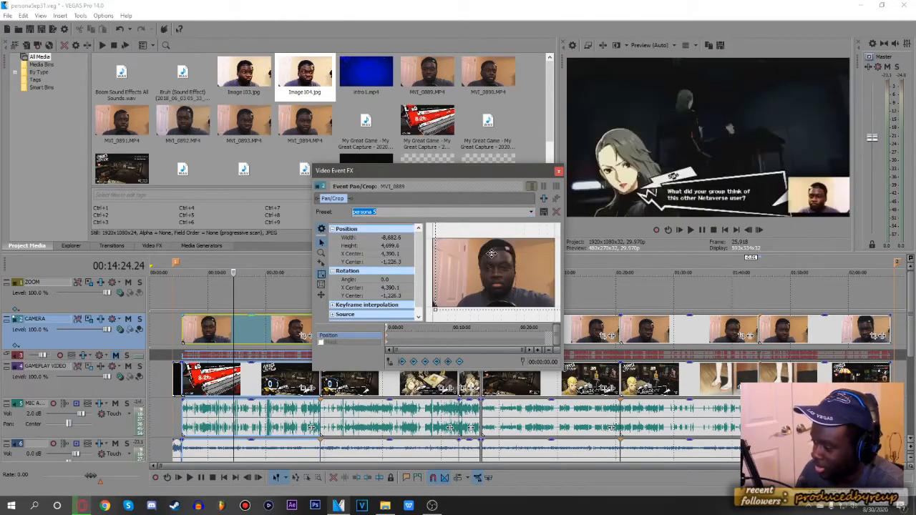
Enable the first camera clip's mask, apply the "persona 5" mask preset and move the mask to about X 855.4, Y 555.1 around the face.
{"action": "left_click", "coordinate": [332, 343]}
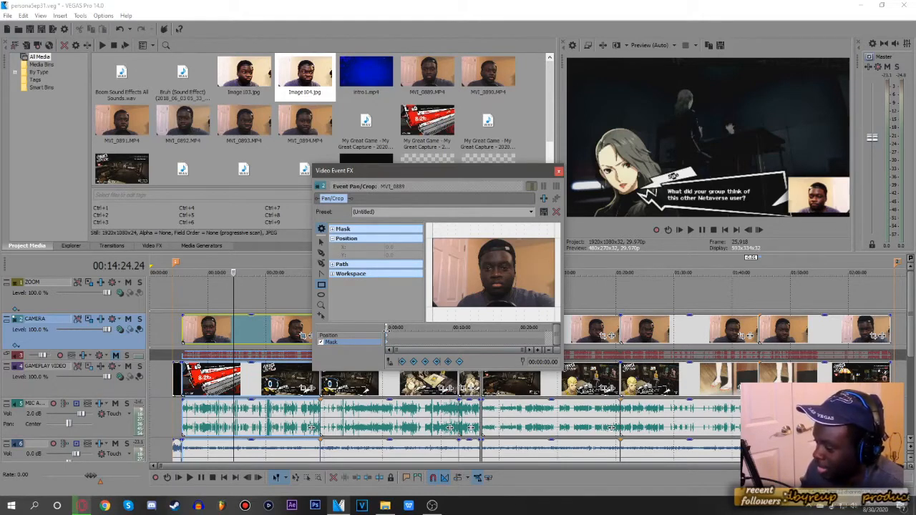
{"action": "left_click", "coordinate": [370, 336]}
{"action": "left_click", "coordinate": [365, 342]}
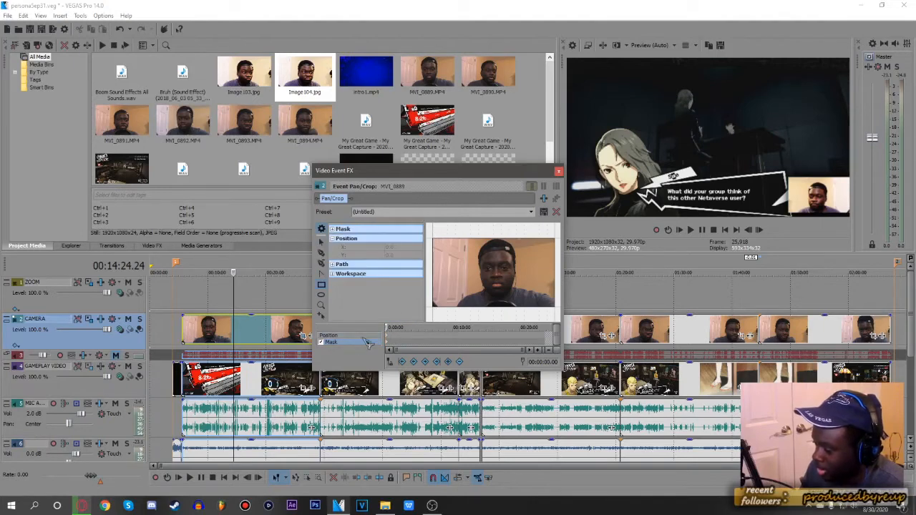
{"action": "left_click", "coordinate": [532, 213]}
{"action": "left_click", "coordinate": [493, 247]}
{"action": "left_click", "coordinate": [533, 213]}
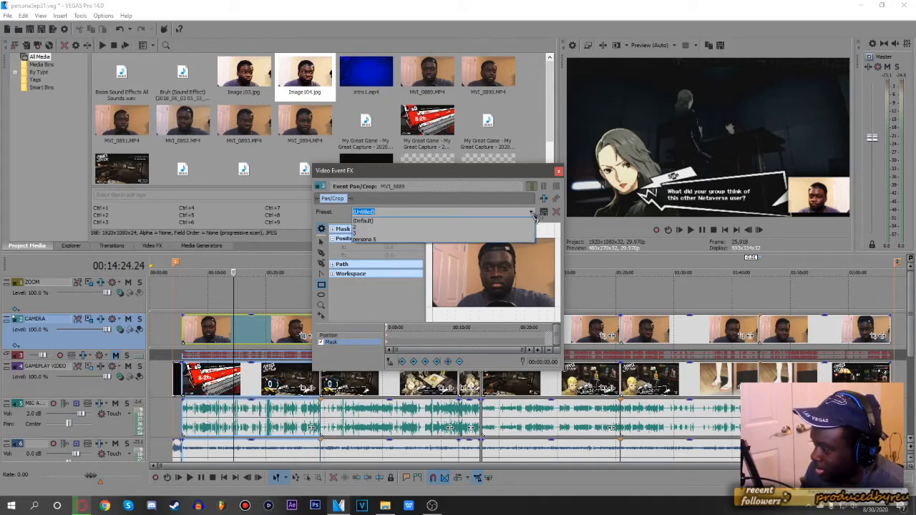
{"action": "left_click", "coordinate": [516, 242]}
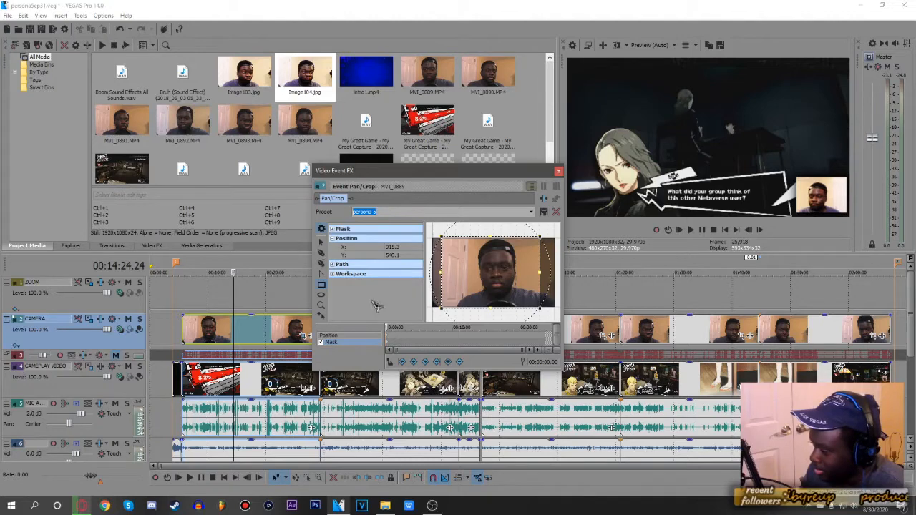
{"action": "left_click_drag", "start_coordinate": [484, 285], "coordinate": [479, 286]}
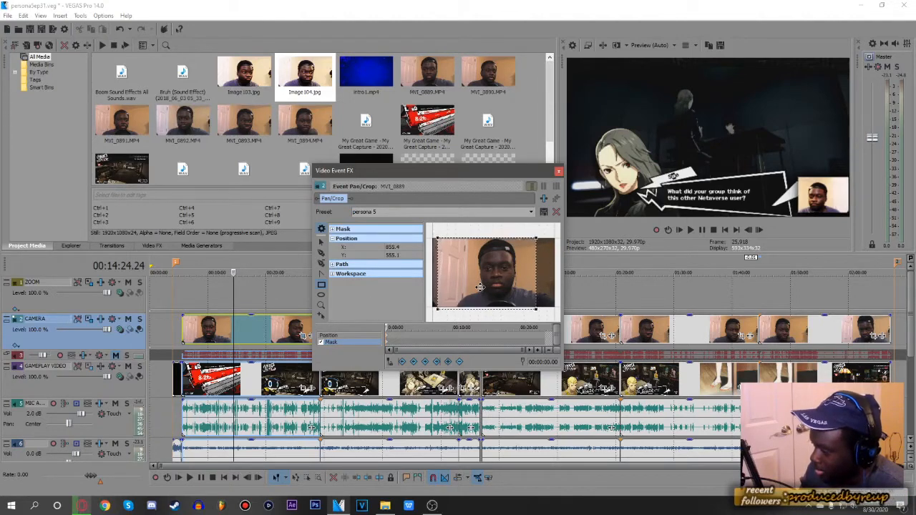
Reposition the masked camera picture to a center of about X 4,435.0, Y -1,143.9 and close the event effects.
{"action": "left_click", "coordinate": [362, 335]}
{"action": "left_click_drag", "start_coordinate": [509, 269], "coordinate": [514, 273]}
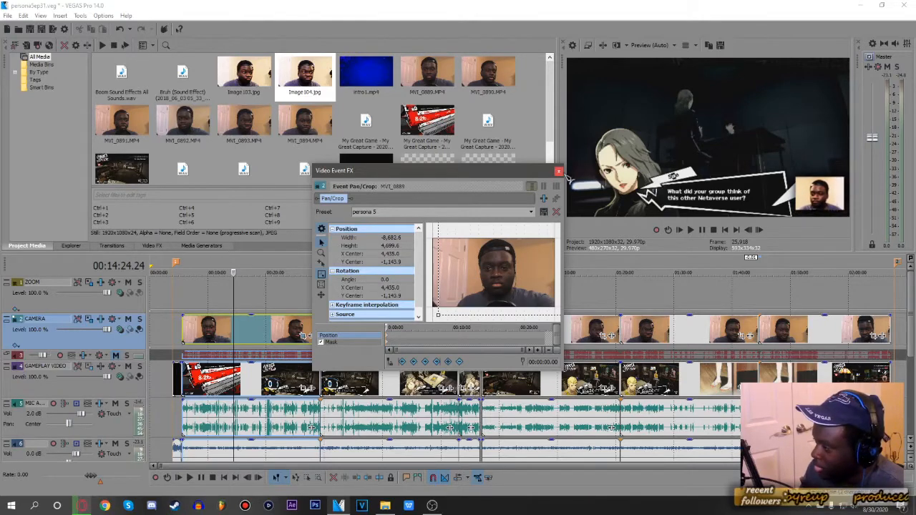
{"action": "left_click", "coordinate": [558, 171]}
Copy the cropped and masked first camera clip so its event attributes can be reused.
{"action": "left_click", "coordinate": [237, 326]}
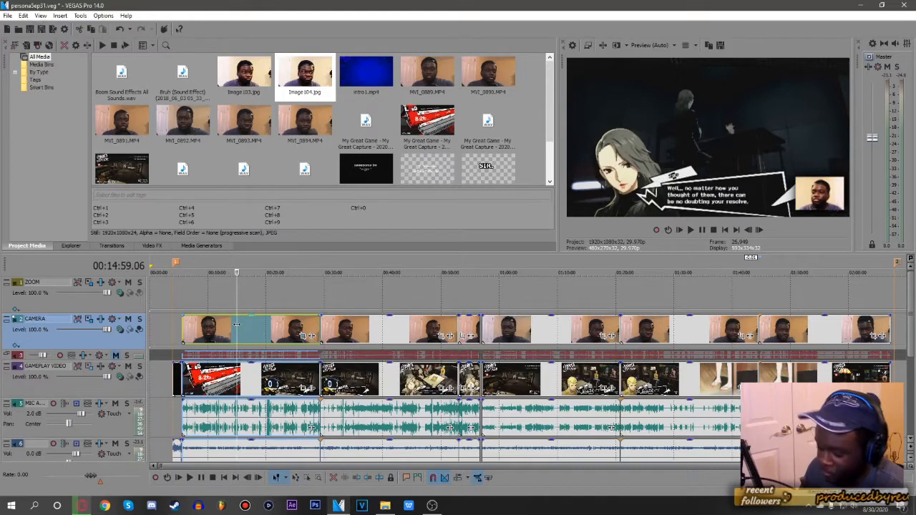
{"action": "right_click", "coordinate": [242, 329]}
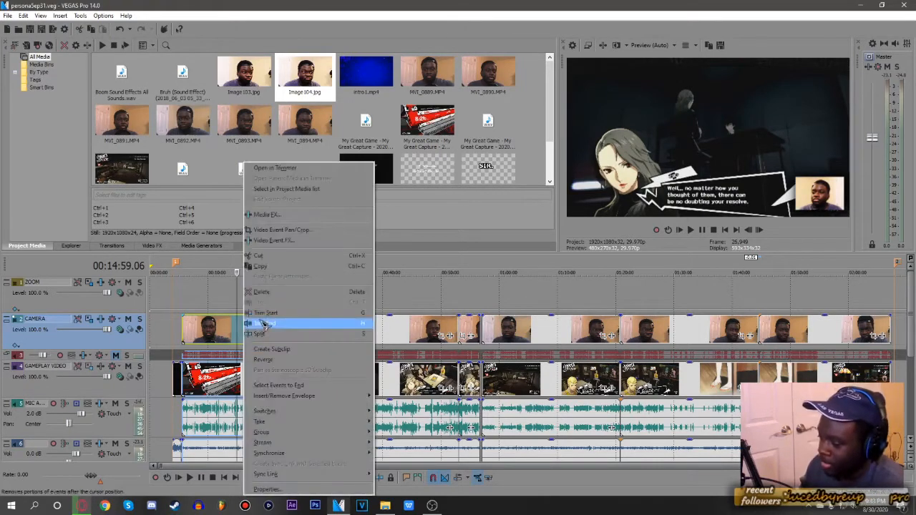
{"action": "left_click", "coordinate": [275, 268]}
{"action": "left_click", "coordinate": [215, 335]}
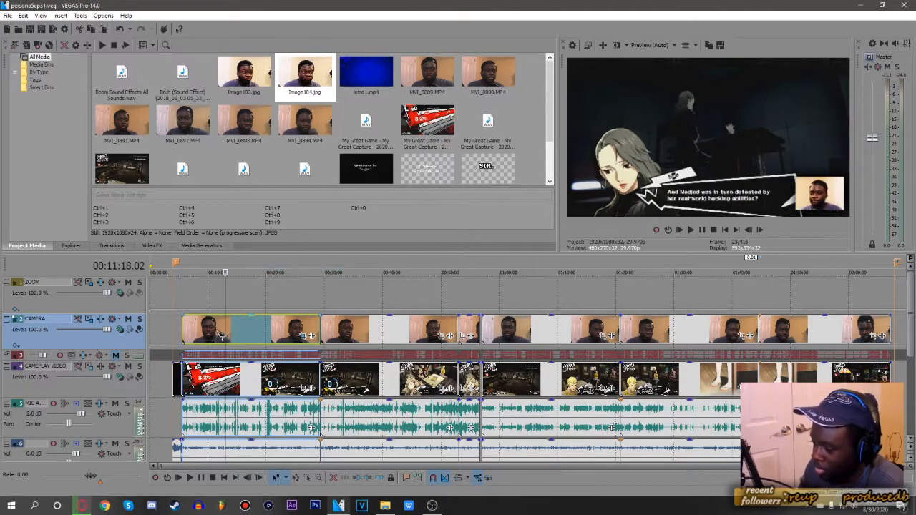
{"action": "right_click", "coordinate": [278, 331]}
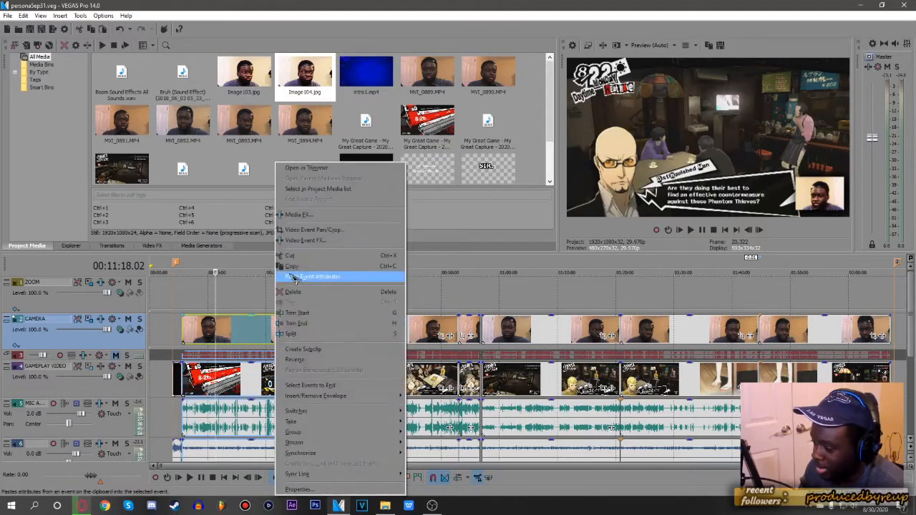
{"action": "left_click", "coordinate": [241, 322]}
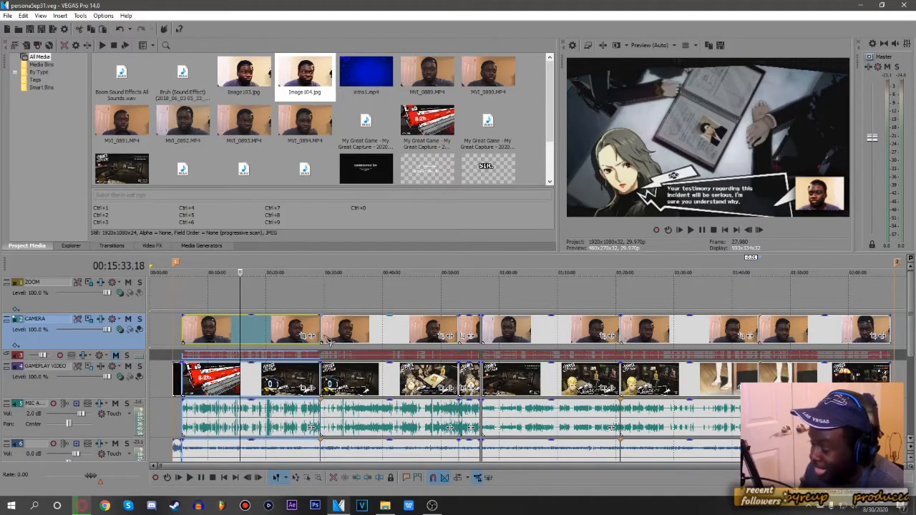
Paste the copied event attributes onto the second camera clip and the short third camera clip around 00:54:37.
{"action": "left_click", "coordinate": [333, 331]}
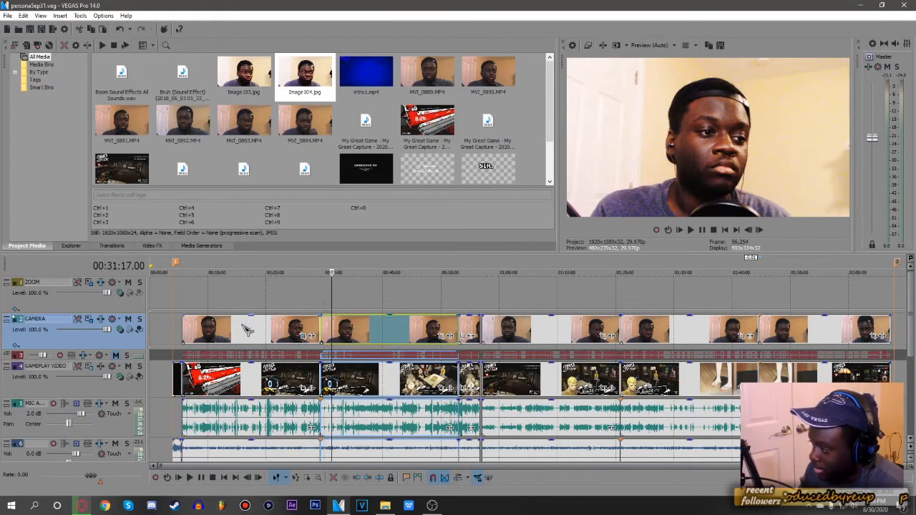
{"action": "right_click", "coordinate": [384, 337]}
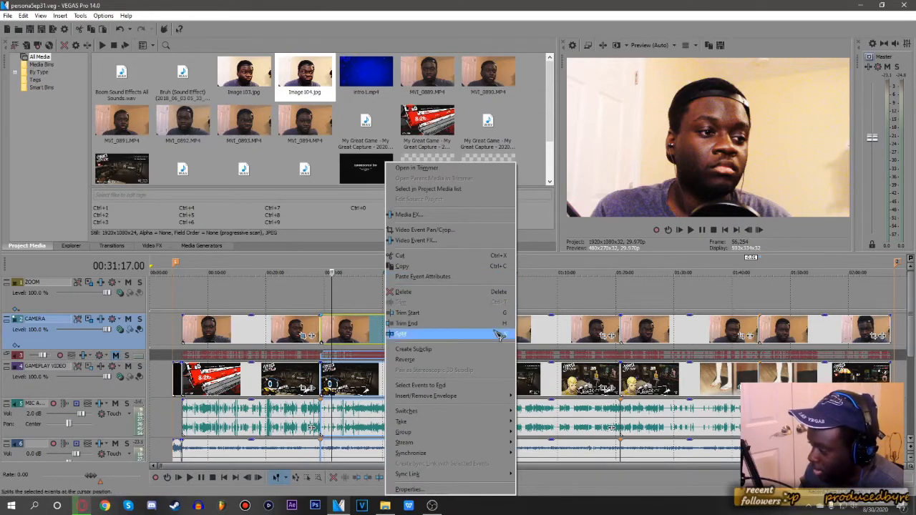
{"action": "left_click", "coordinate": [466, 277]}
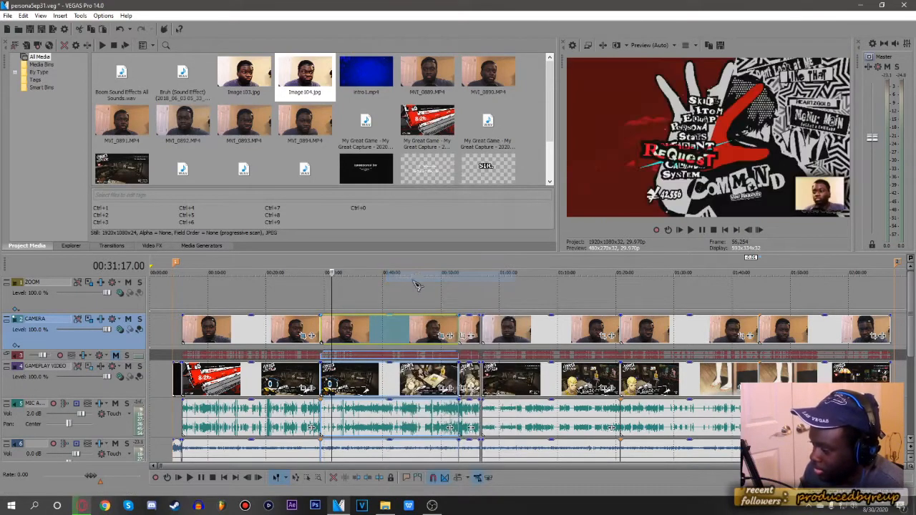
{"action": "left_click", "coordinate": [407, 336]}
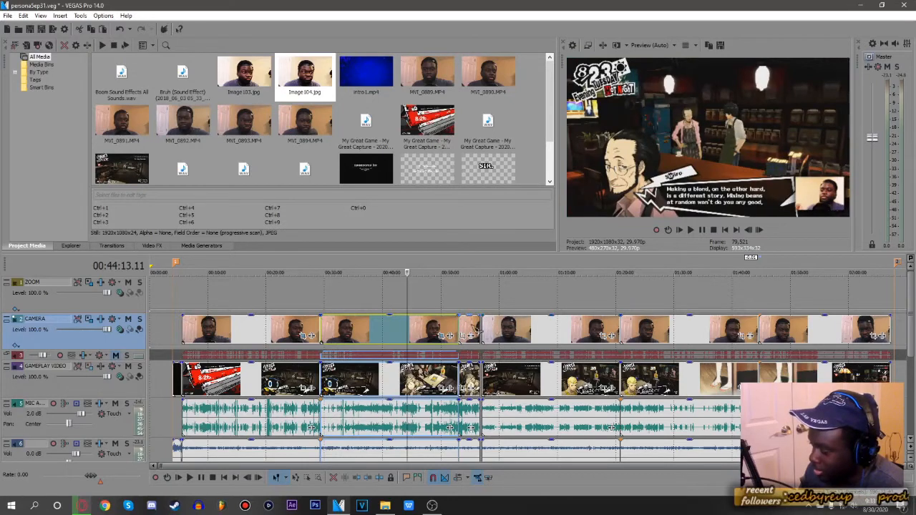
{"action": "left_click", "coordinate": [473, 331]}
{"action": "right_click", "coordinate": [467, 333]}
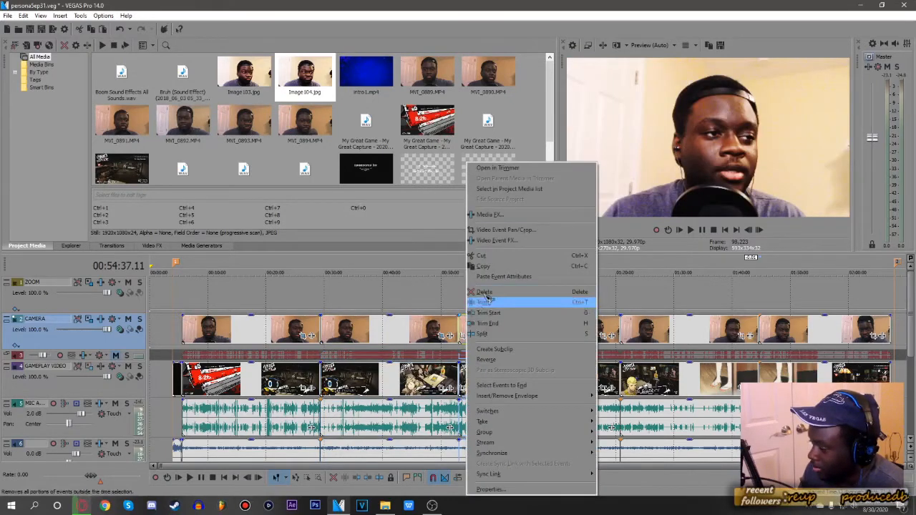
{"action": "left_click", "coordinate": [504, 277]}
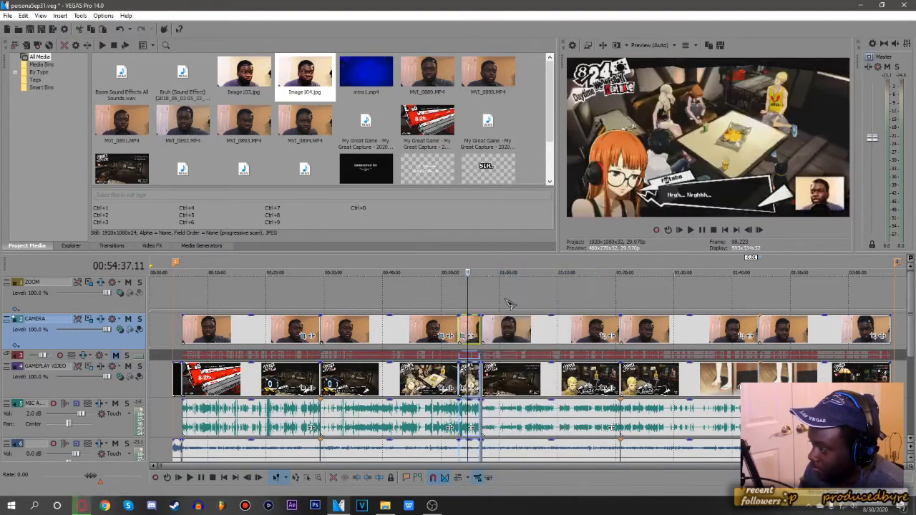
Paste the copied event attributes onto the three remaining clips on the CAMERA track.
{"action": "right_click", "coordinate": [545, 328]}
{"action": "left_click", "coordinate": [573, 277]}
{"action": "right_click", "coordinate": [652, 327]}
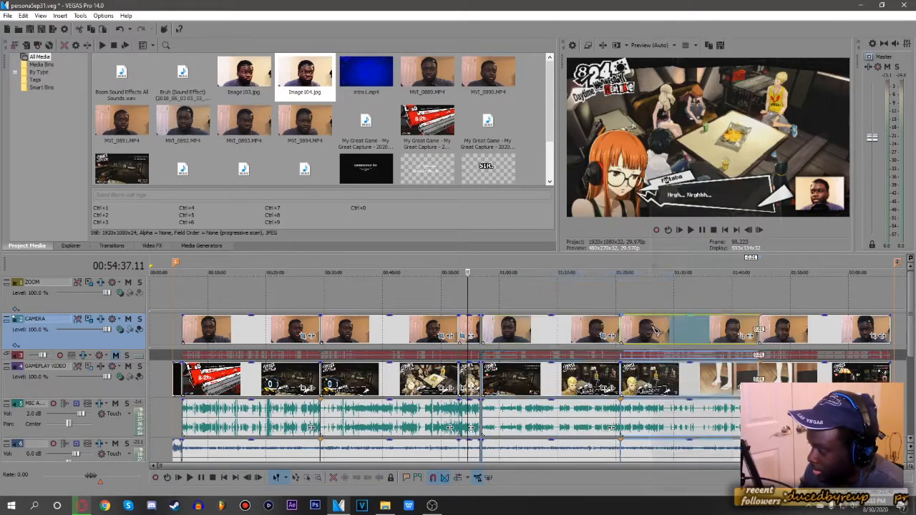
{"action": "left_click", "coordinate": [709, 277]}
{"action": "right_click", "coordinate": [815, 332]}
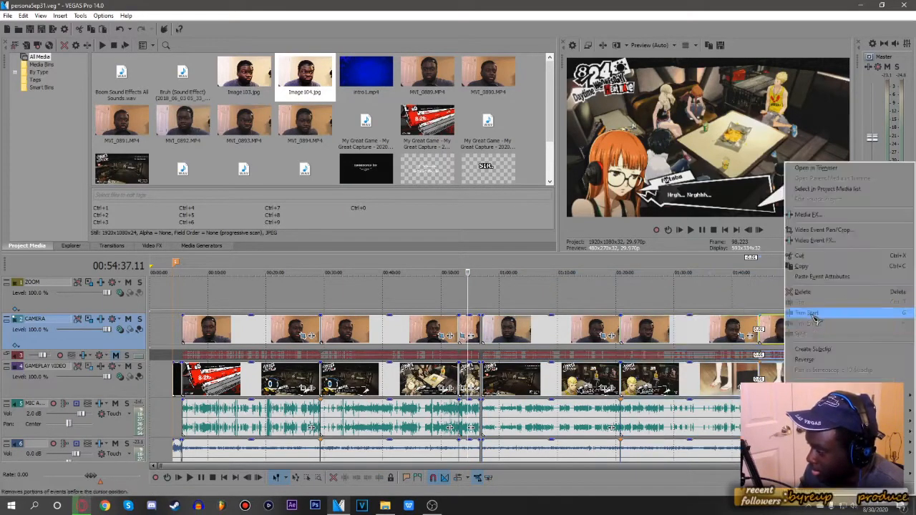
{"action": "left_click", "coordinate": [821, 276]}
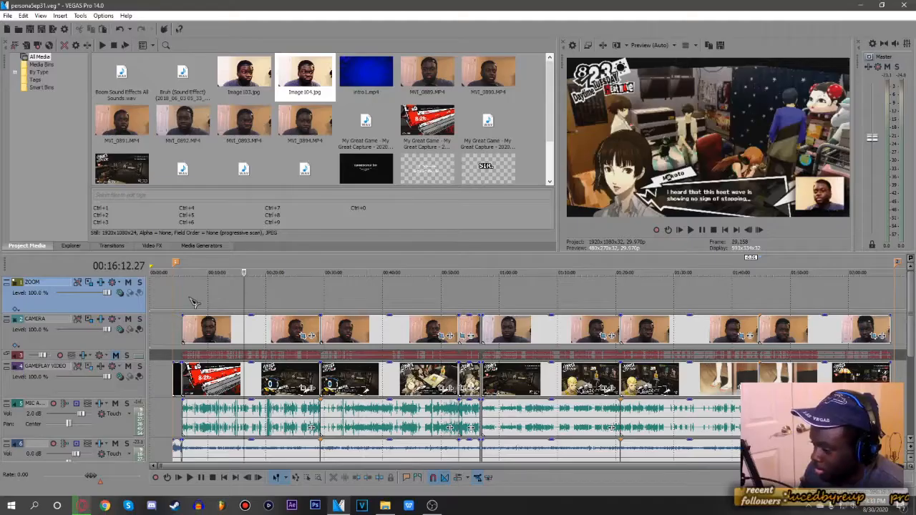
Move the first camera clip to the ZOOM track, preview the enlarged camera at several points and shift the clip forward by 1:18.18.
{"action": "left_click", "coordinate": [186, 304]}
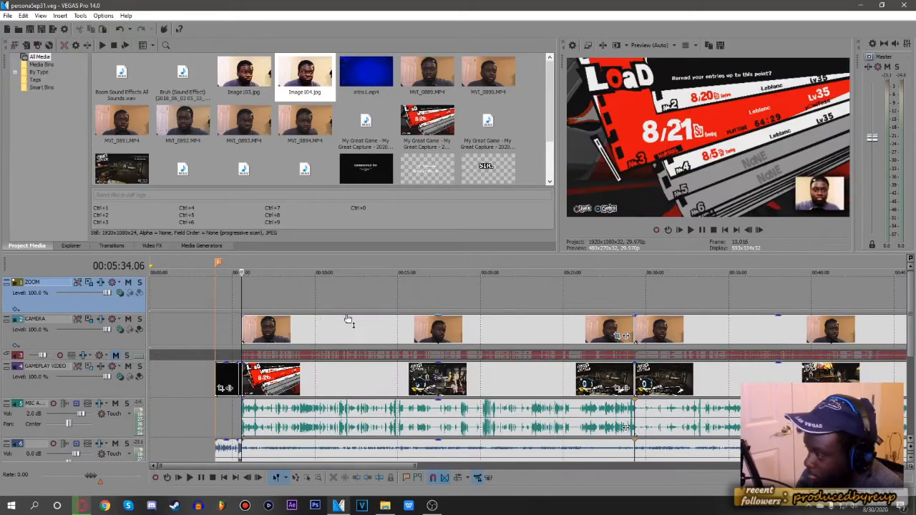
{"action": "scroll", "coordinate": [391, 319], "scroll_direction": "down", "scroll_amount": 3}
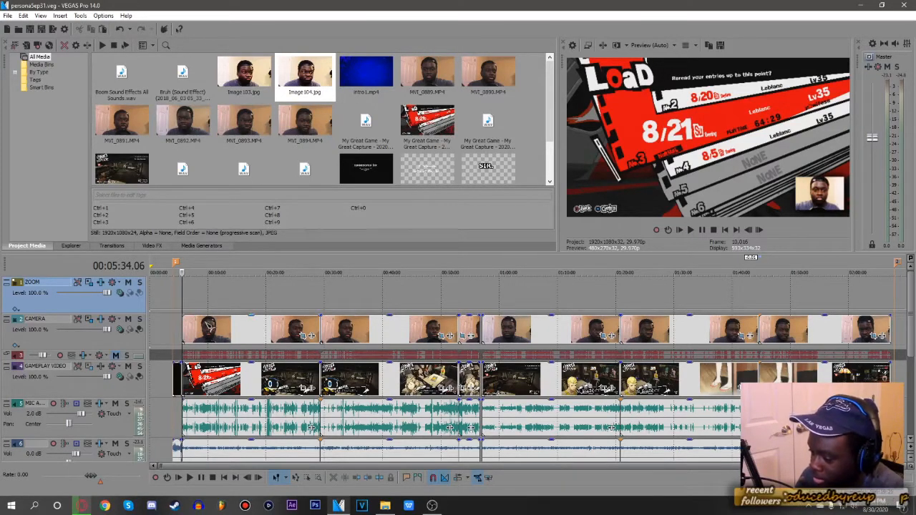
{"action": "left_click", "coordinate": [202, 322]}
{"action": "left_click_drag", "start_coordinate": [203, 306], "coordinate": [207, 306]}
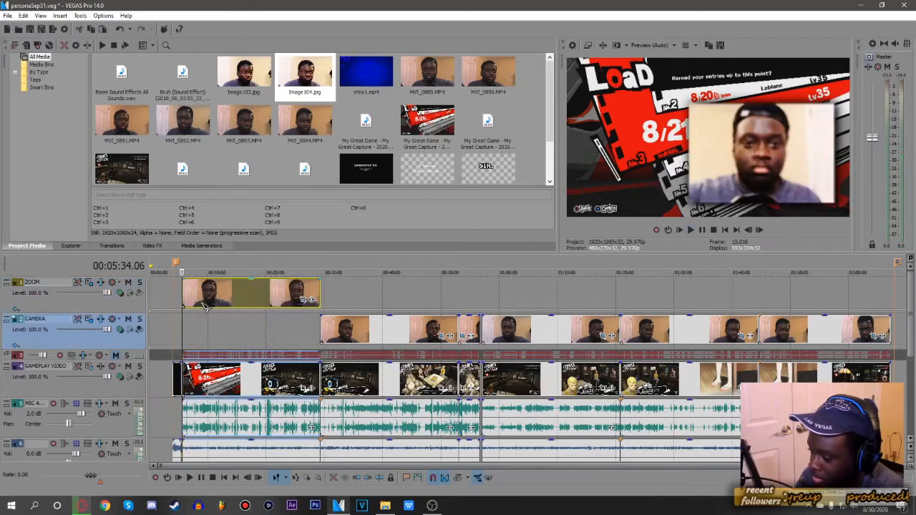
{"action": "left_click", "coordinate": [239, 304]}
{"action": "left_click", "coordinate": [274, 304]}
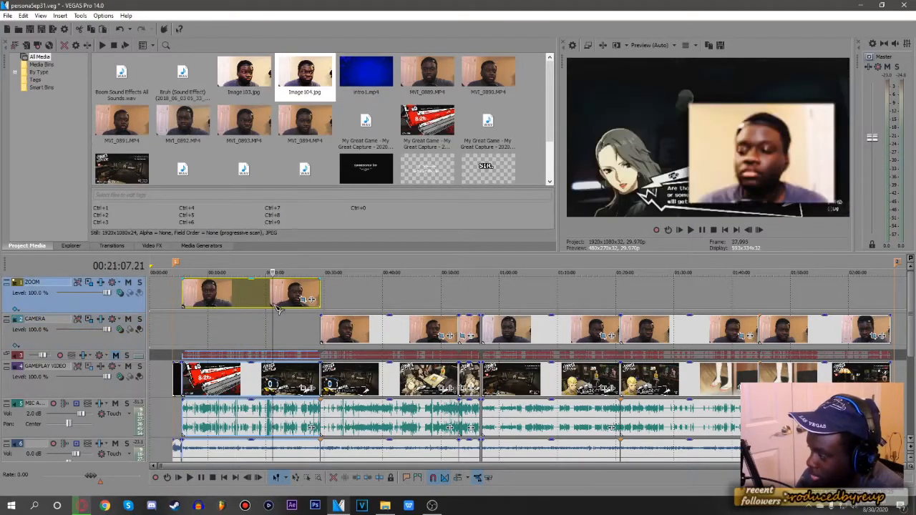
{"action": "left_click", "coordinate": [297, 304]}
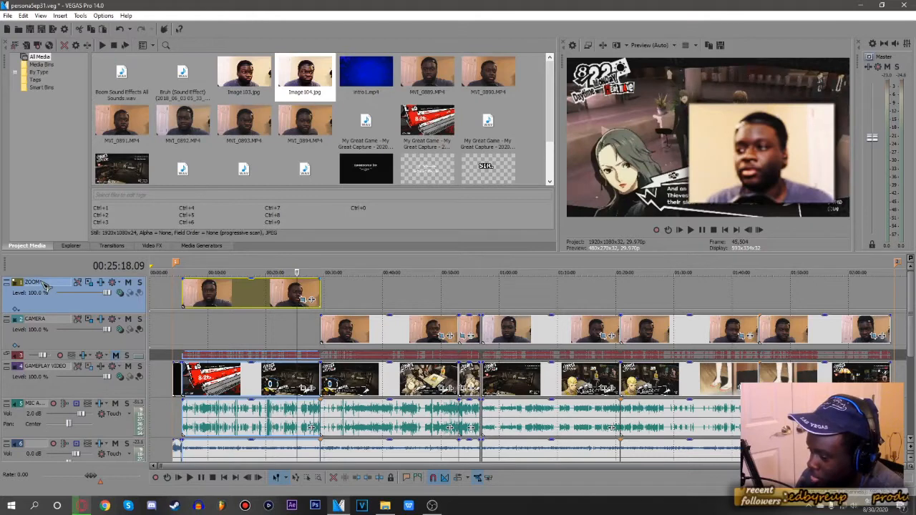
{"action": "left_click_drag", "start_coordinate": [245, 305], "coordinate": [261, 305]}
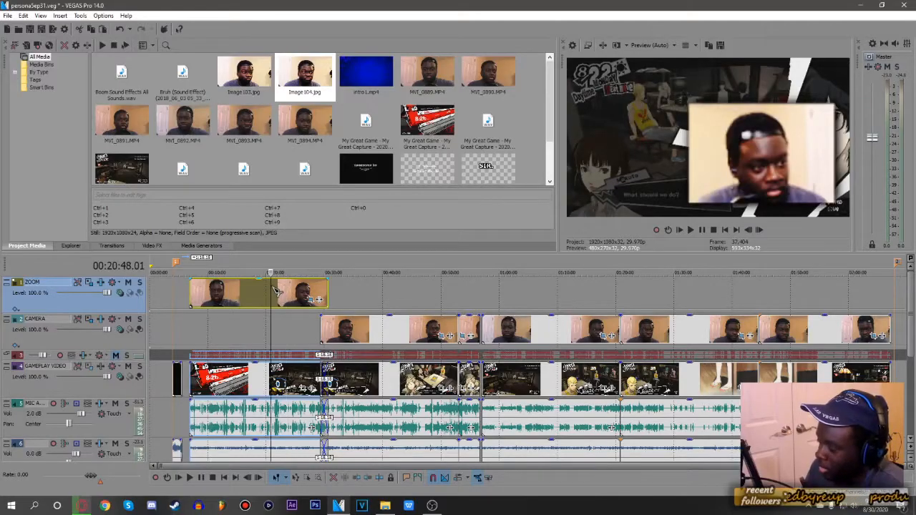
{"action": "left_click", "coordinate": [237, 296]}
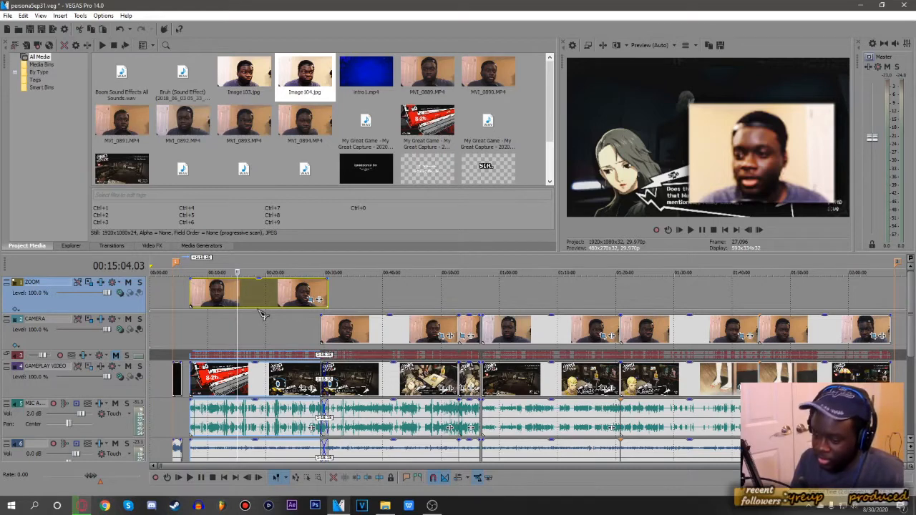
Undo the first camera clip's time shifts and its move to the ZOOM track.
{"action": "key", "text": "ctrl+z"}
{"action": "key", "text": "ctrl+z"}
{"action": "key", "text": "ctrl+z"}
{"action": "key", "text": "ctrl+z"}
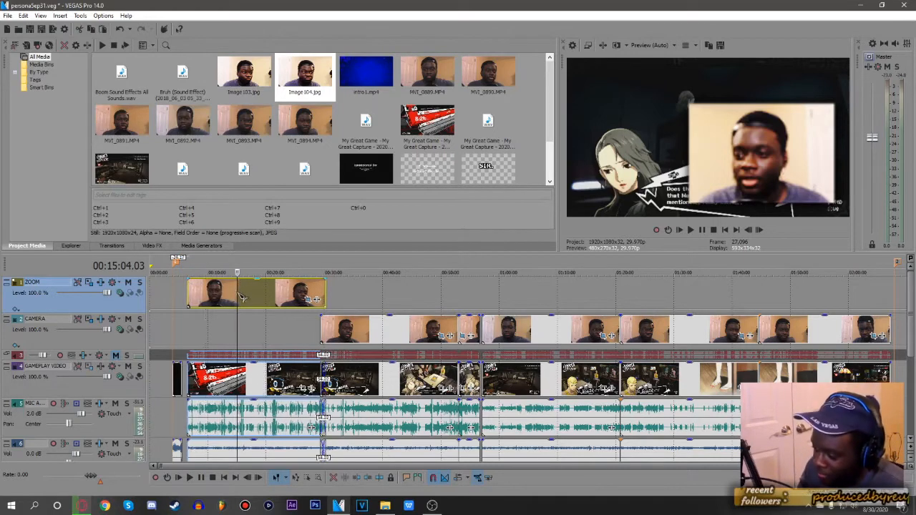
{"action": "key", "text": "ctrl+z"}
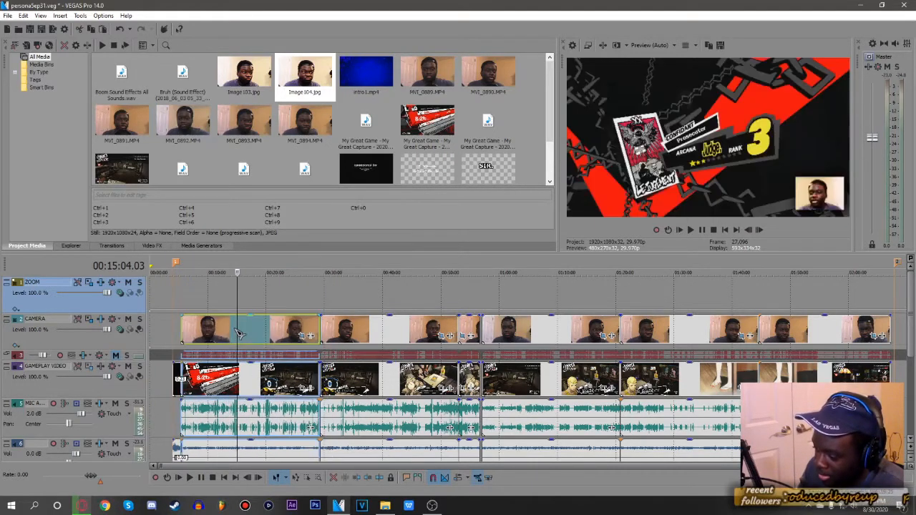
{"action": "key", "text": "ctrl+z"}
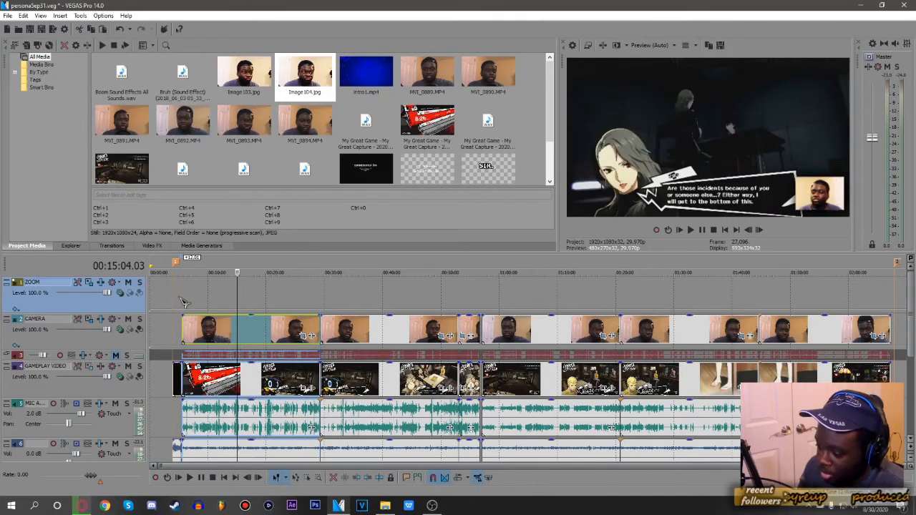
Trim the start of the first gameplay, camera and mic group to 05:35.14 and shift it back to the preceding clip's end at 05:33.13.
{"action": "key", "text": "ctrl+z"}
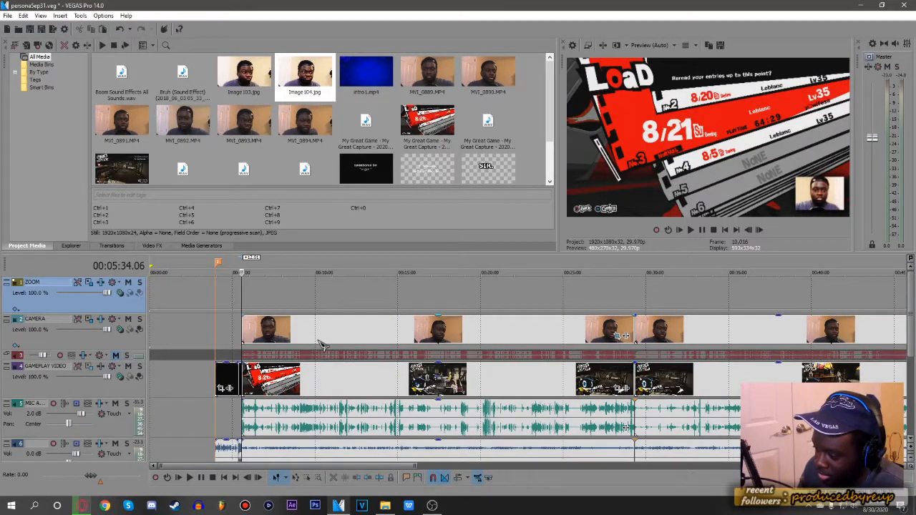
{"action": "scroll", "coordinate": [349, 393], "scroll_direction": "up", "scroll_amount": 6}
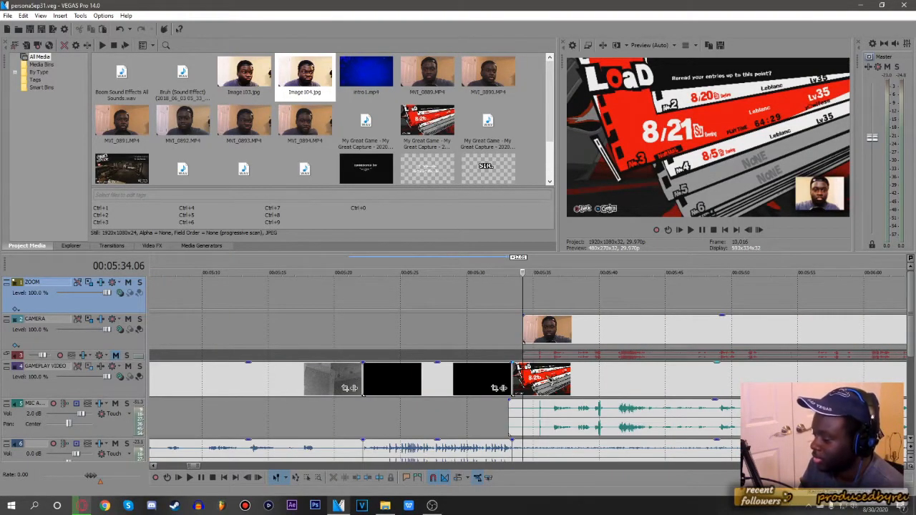
{"action": "left_click", "coordinate": [536, 380]}
{"action": "scroll", "coordinate": [541, 381], "scroll_direction": "up", "scroll_amount": 6}
{"action": "left_click", "coordinate": [580, 382]}
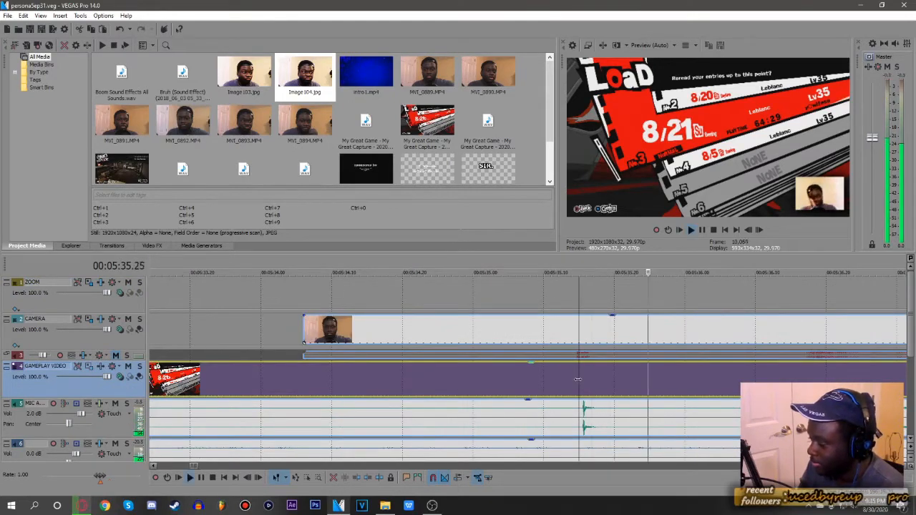
{"action": "left_click", "coordinate": [572, 380]}
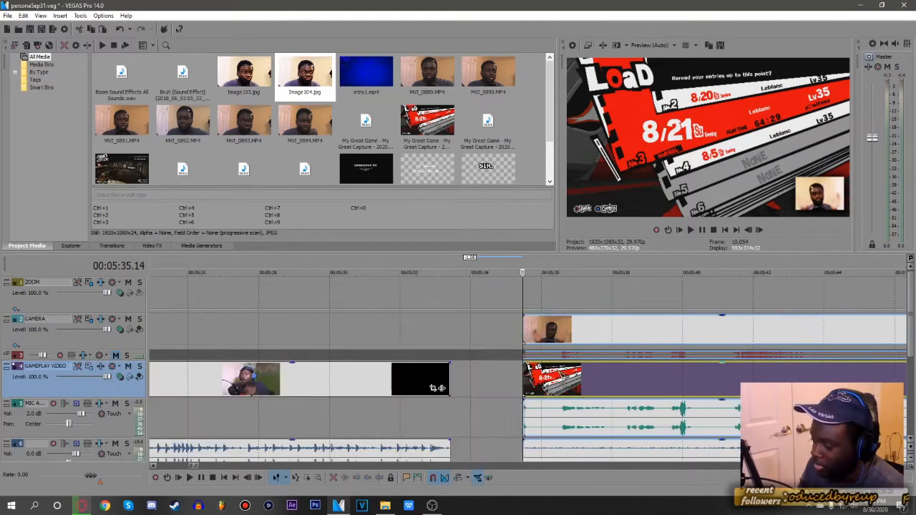
{"action": "left_click_drag", "start_coordinate": [560, 380], "coordinate": [488, 380]}
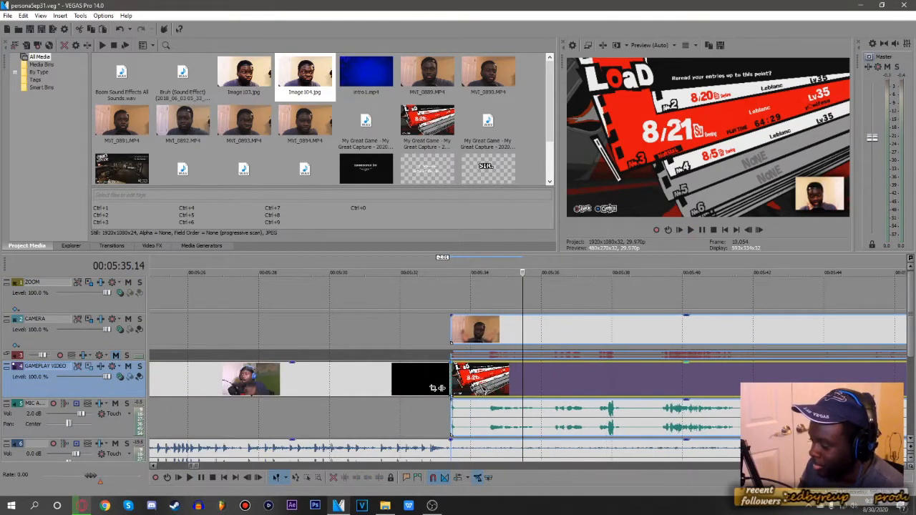
{"action": "left_click", "coordinate": [451, 293]}
Cut the very short sound clip at 03:46.03 from audio track 7.
{"action": "scroll", "coordinate": [481, 344], "scroll_direction": "down", "scroll_amount": 3}
{"action": "scroll", "coordinate": [483, 344], "scroll_direction": "down", "scroll_amount": 4}
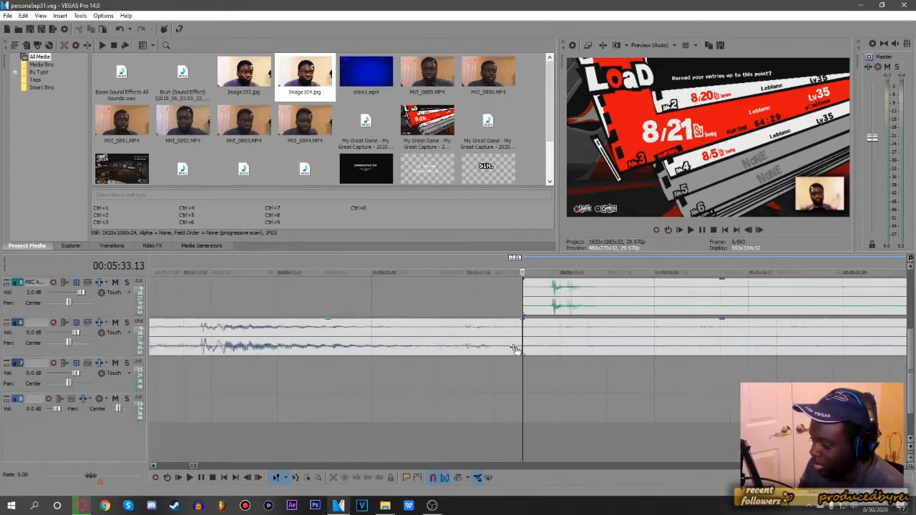
{"action": "scroll", "coordinate": [351, 372], "scroll_direction": "down", "scroll_amount": 5}
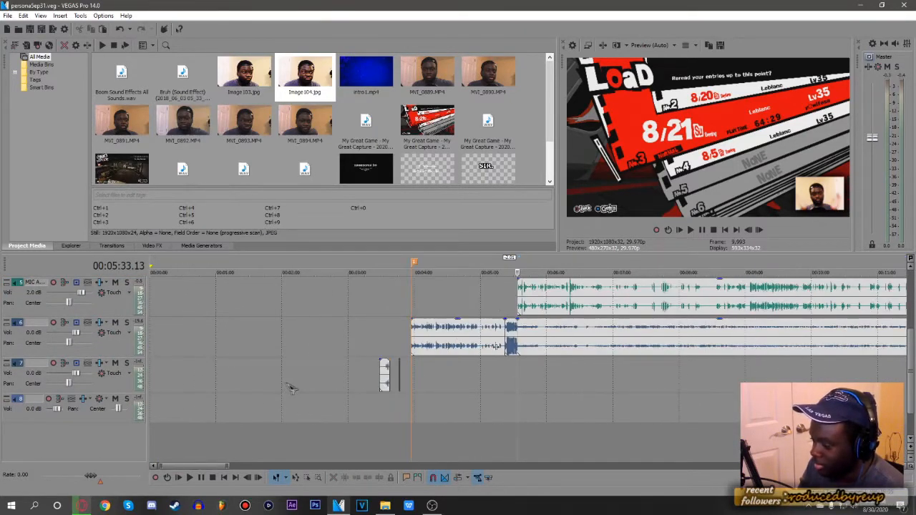
{"action": "left_click", "coordinate": [398, 371]}
{"action": "scroll", "coordinate": [401, 374], "scroll_direction": "up", "scroll_amount": 5}
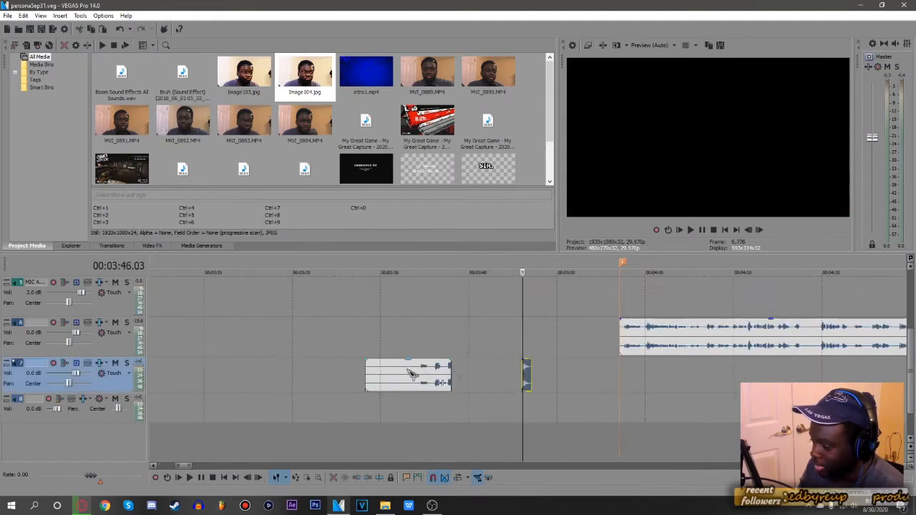
{"action": "right_click", "coordinate": [525, 373]}
{"action": "left_click", "coordinate": [579, 142]}
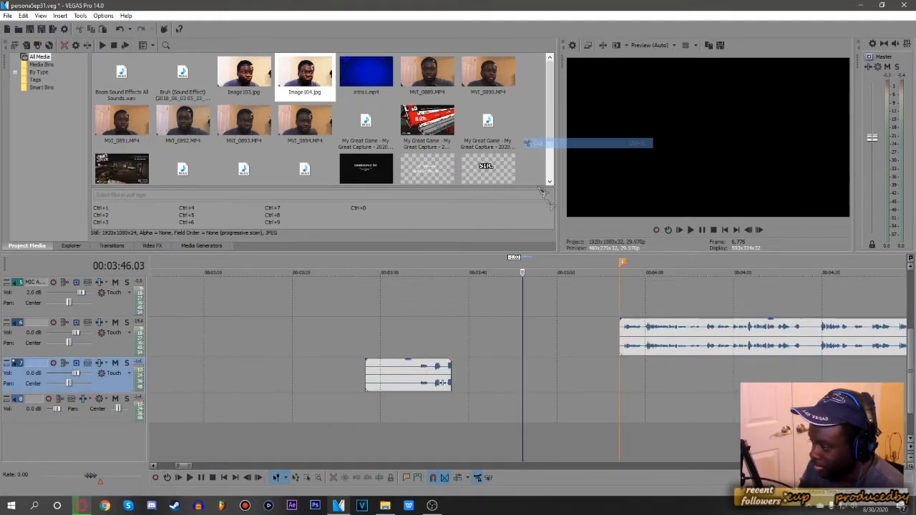
Paste the cut sound clip onto audio track 7 at the gameplay start, 05:33.13, and play it back.
{"action": "scroll", "coordinate": [598, 304], "scroll_direction": "down", "scroll_amount": 5}
{"action": "left_click", "coordinate": [254, 382]}
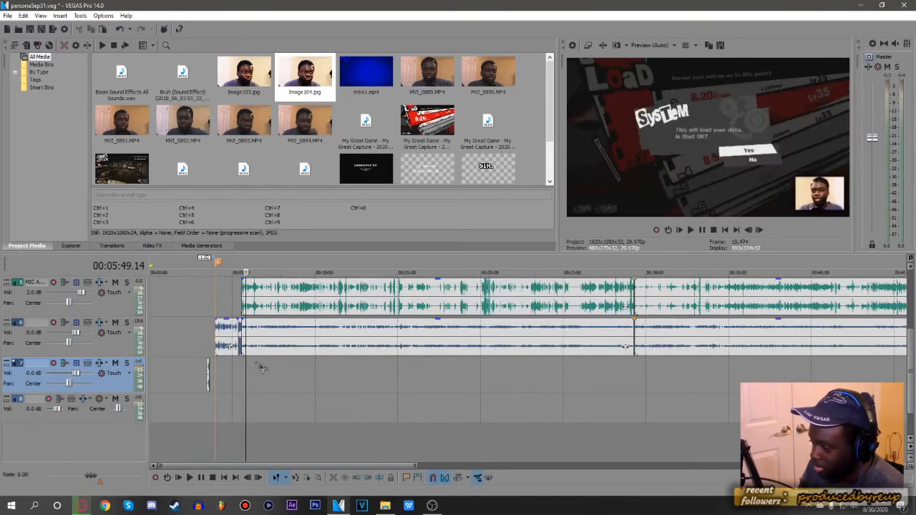
{"action": "scroll", "coordinate": [517, 374], "scroll_direction": "up", "scroll_amount": 5}
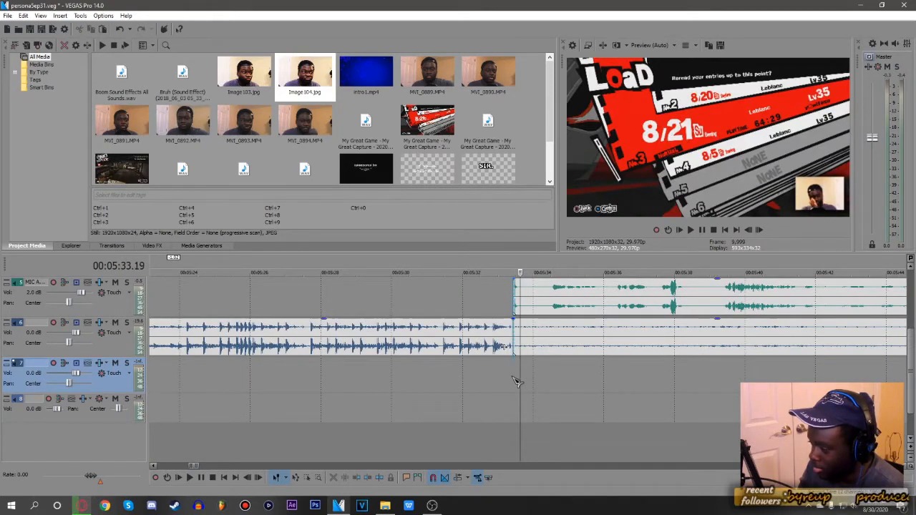
{"action": "scroll", "coordinate": [517, 376], "scroll_direction": "up", "scroll_amount": 3}
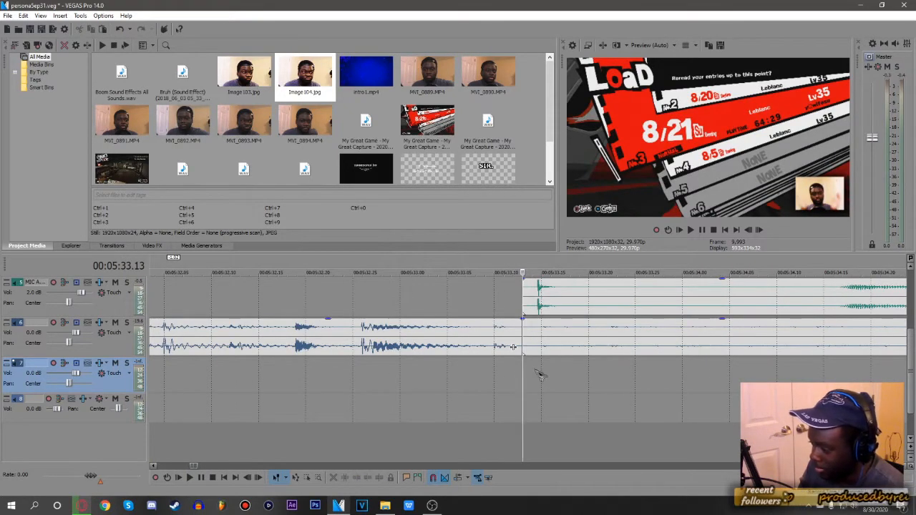
{"action": "key", "text": "ctrl+v"}
{"action": "key", "text": "space"}
{"action": "scroll", "coordinate": [528, 351], "scroll_direction": "down", "scroll_amount": 2}
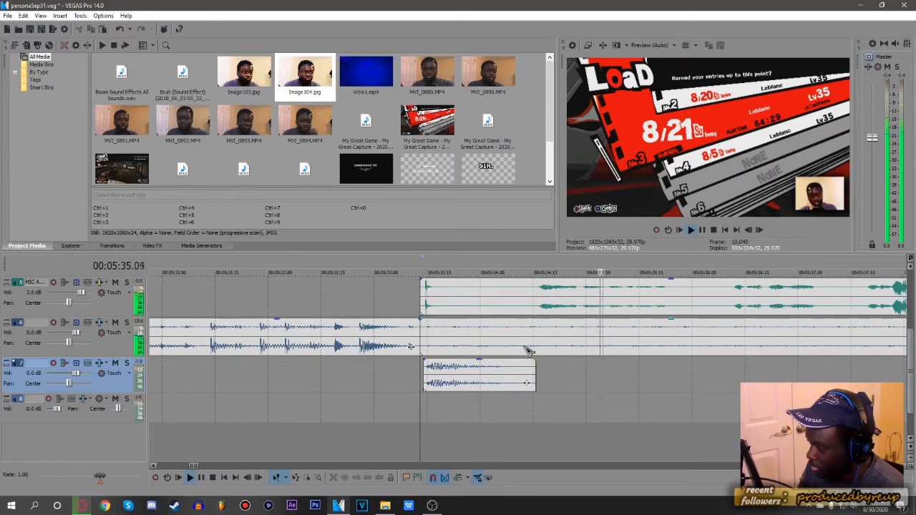
{"action": "key", "text": "space"}
{"action": "scroll", "coordinate": [527, 342], "scroll_direction": "up", "scroll_amount": 2}
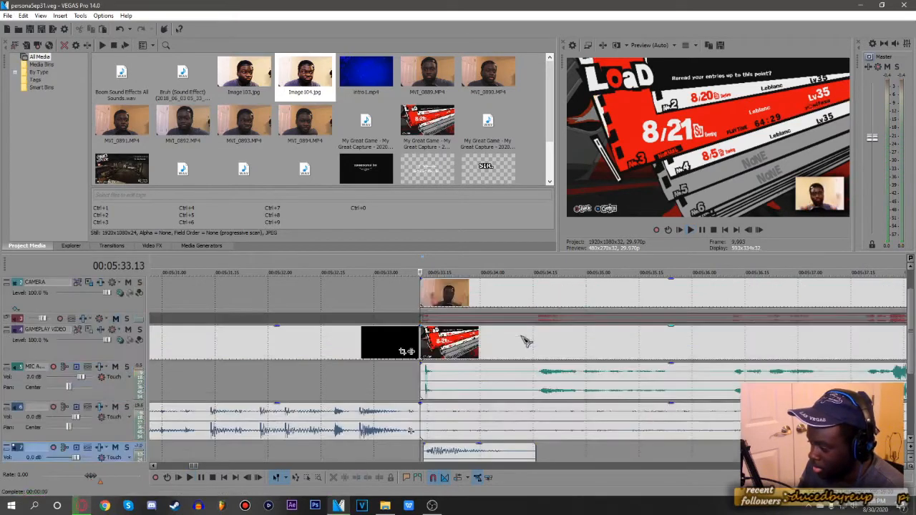
Solo the mic audio track and play back the opening camera and ZOOM clips from 05:33.13.
{"action": "left_click", "coordinate": [537, 376]}
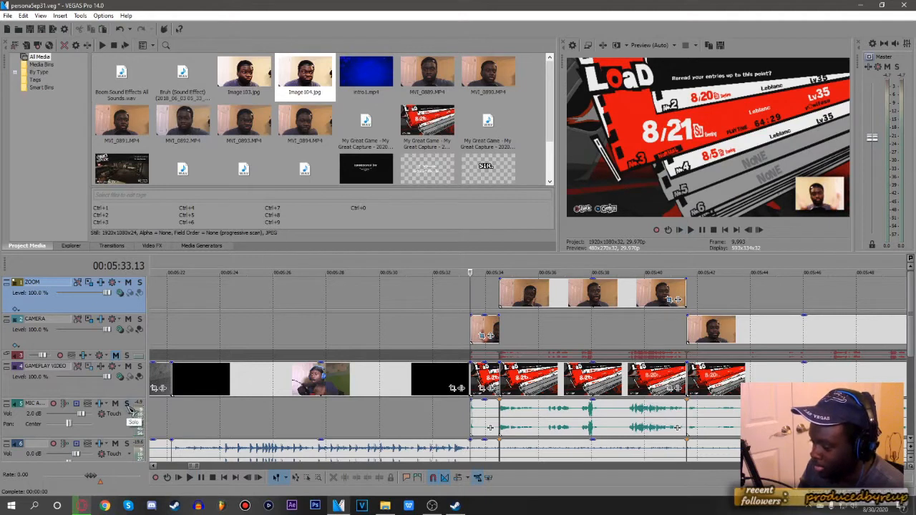
{"action": "left_click", "coordinate": [128, 404]}
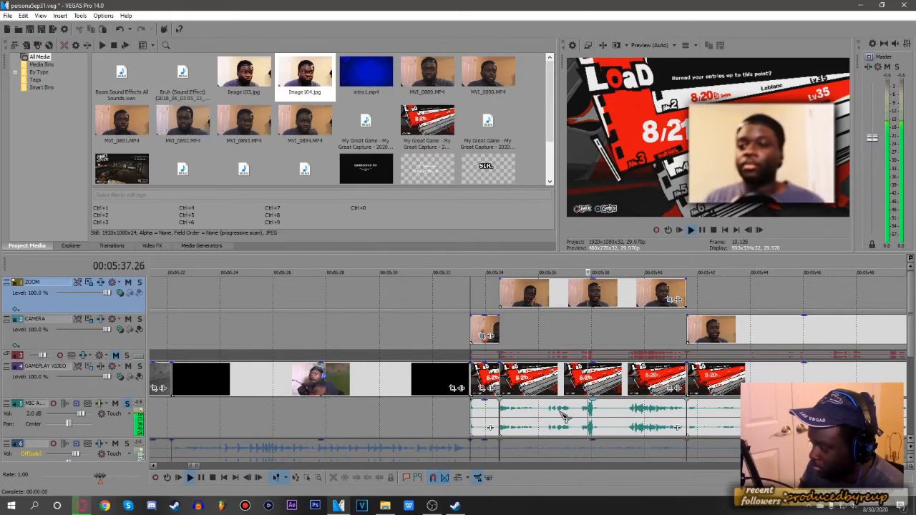
{"action": "key", "text": "space"}
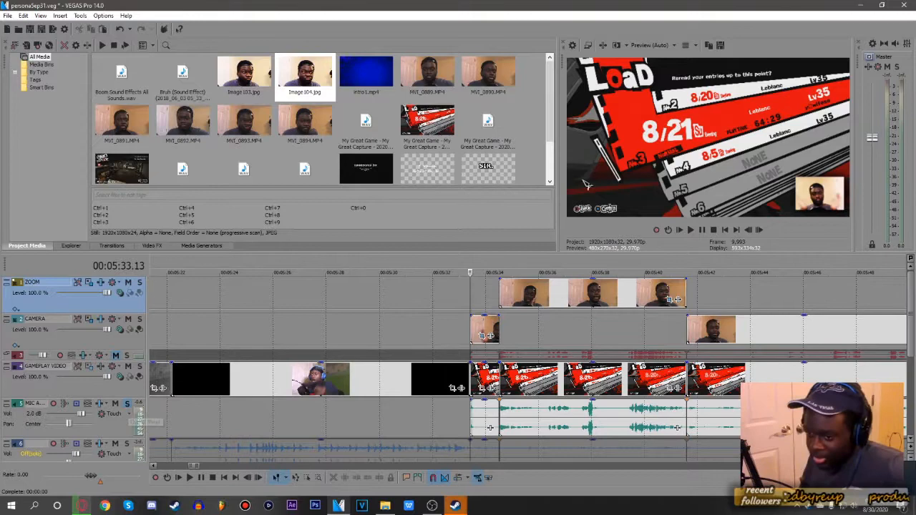
{"action": "key", "text": "space"}
{"action": "scroll", "coordinate": [625, 347], "scroll_direction": "up", "scroll_amount": 3}
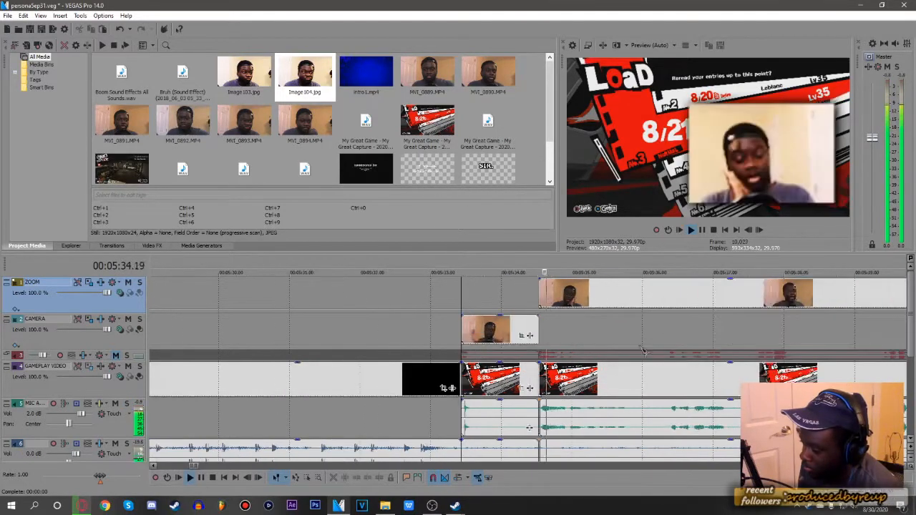
{"action": "scroll", "coordinate": [692, 361], "scroll_direction": "down", "scroll_amount": 4}
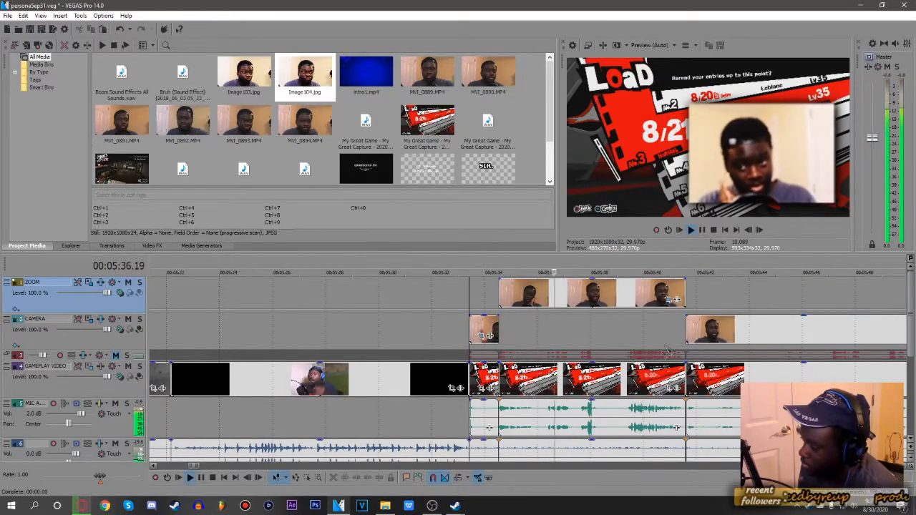
{"action": "scroll", "coordinate": [621, 430], "scroll_direction": "up", "scroll_amount": 2}
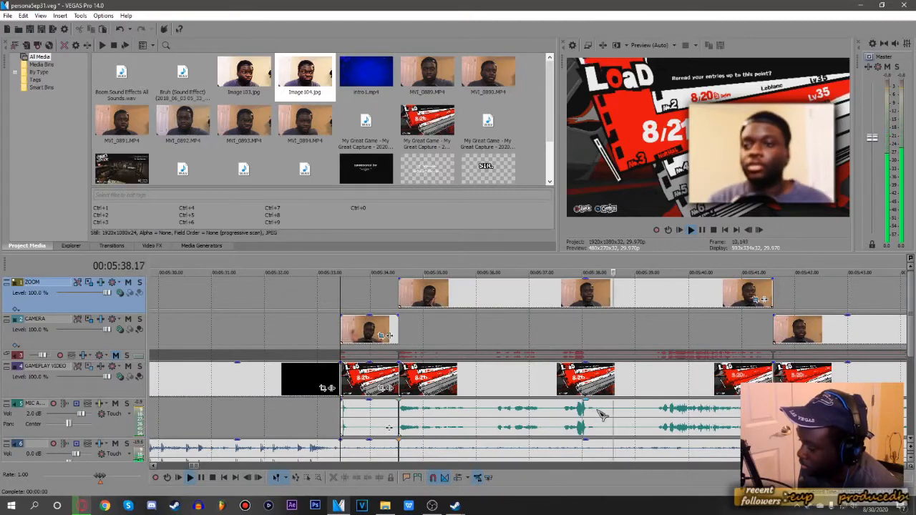
Shorten the zoomed segment's grouped clips to end shortly after 05:40 and split them just after the speech peak at about 05:38.
{"action": "left_click", "coordinate": [720, 412]}
{"action": "key", "text": "alt+bracketright"}
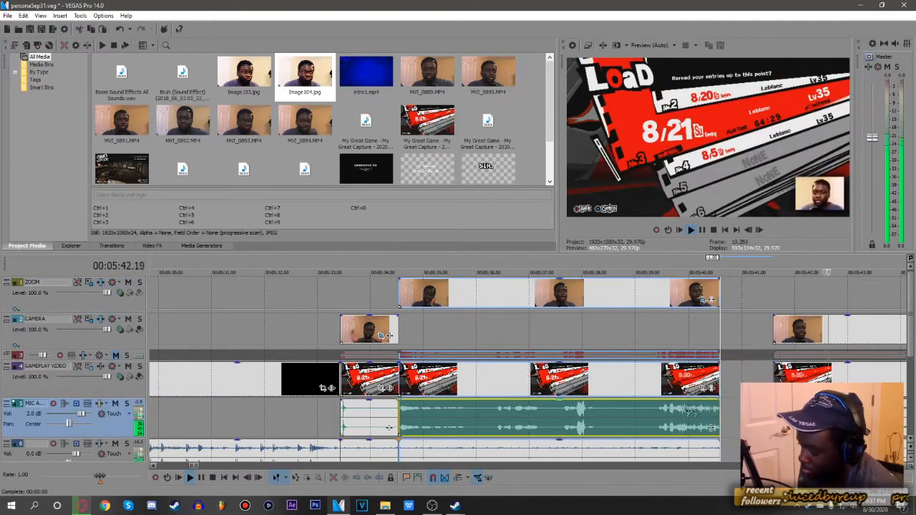
{"action": "left_click", "coordinate": [599, 417]}
{"action": "key", "text": "s"}
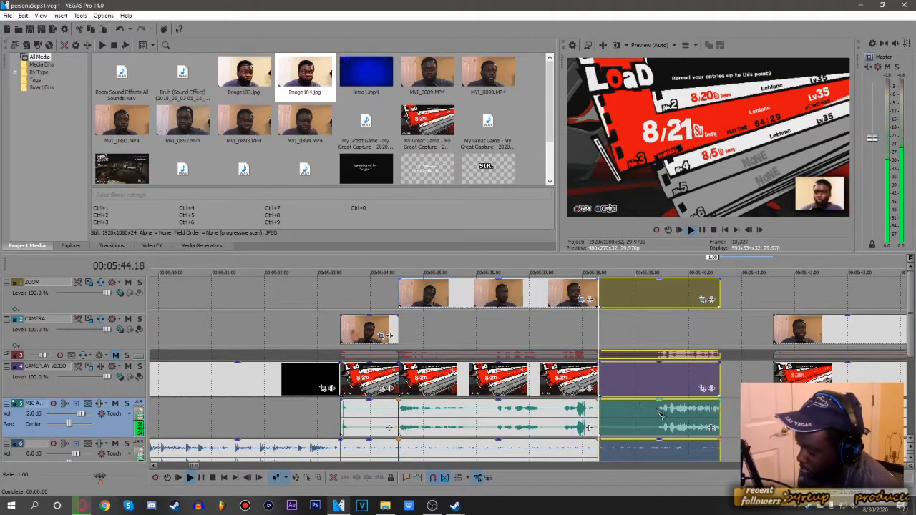
Trim the silence from the start of the second zoomed piece and close the gap after the first piece.
{"action": "left_click", "coordinate": [658, 413]}
{"action": "key", "text": "alt+bracketleft"}
{"action": "key", "text": "f"}
Trim the start of the following camera, gameplay and mic group and shift it to meet the zoomed clips' end at 05:39.16.
{"action": "scroll", "coordinate": [662, 415], "scroll_direction": "down", "scroll_amount": 4}
{"action": "left_click", "coordinate": [653, 422]}
{"action": "key", "text": "alt+bracketleft"}
{"action": "scroll", "coordinate": [566, 428], "scroll_direction": "down", "scroll_amount": 1}
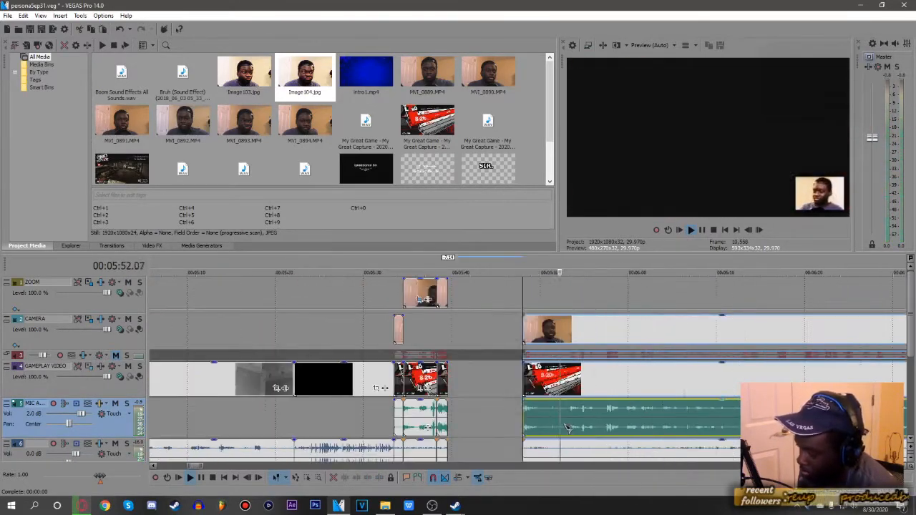
{"action": "left_click_drag", "start_coordinate": [568, 428], "coordinate": [492, 428]}
{"action": "key", "text": "space"}
{"action": "left_click", "coordinate": [445, 330]}
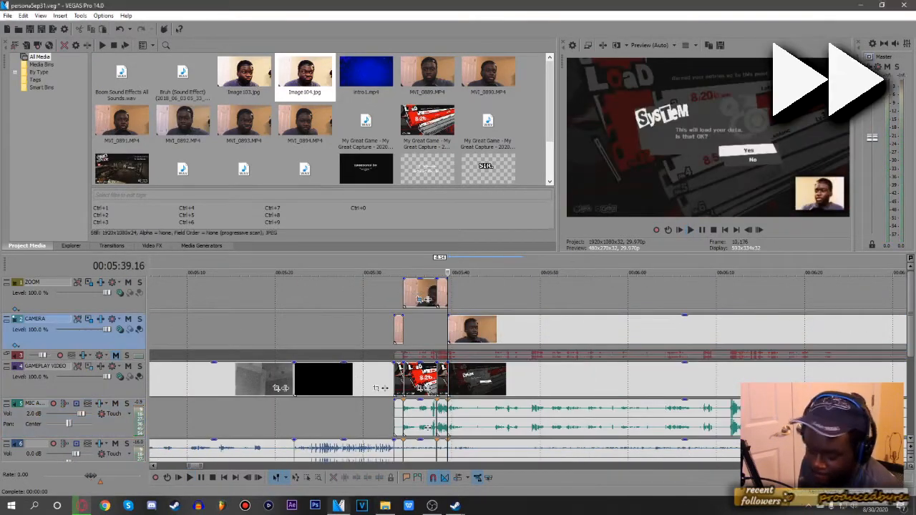
Play on past the zoomed clips and split the camera, gameplay and mic group at about 05:41.
{"action": "left_click", "coordinate": [443, 331]}
{"action": "scroll", "coordinate": [444, 331], "scroll_direction": "up", "scroll_amount": 5}
{"action": "key", "text": "space"}
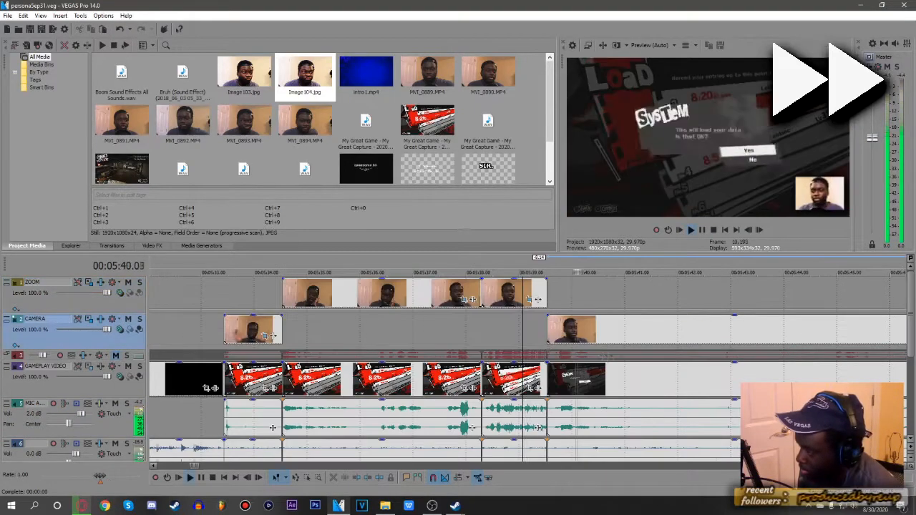
{"action": "scroll", "coordinate": [544, 408], "scroll_direction": "down", "scroll_amount": 2}
{"action": "left_click", "coordinate": [544, 415]}
{"action": "key", "text": "s"}
{"action": "key", "text": "space"}
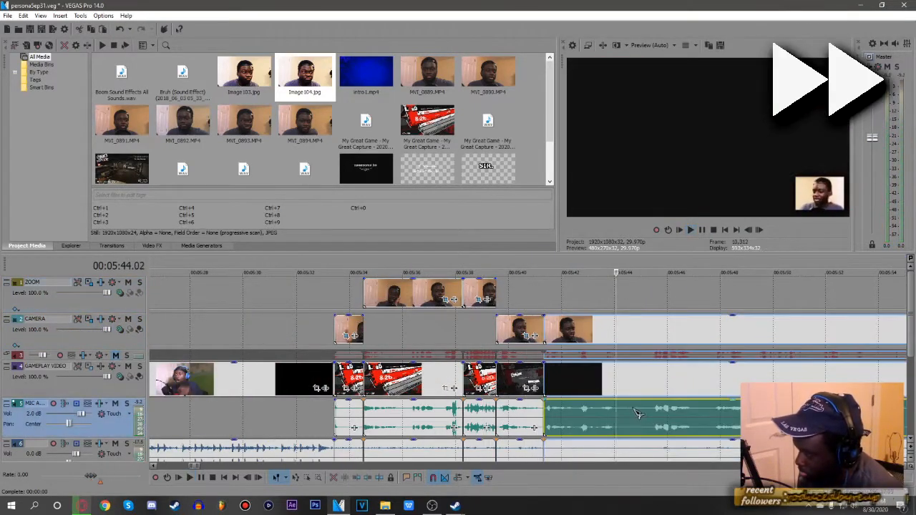
Split the camera, gameplay and mic group at 05:44.02 and play on from there.
{"action": "key", "text": "s"}
{"action": "left_click", "coordinate": [618, 294]}
{"action": "key", "text": "space"}
{"action": "left_click", "coordinate": [458, 507]}
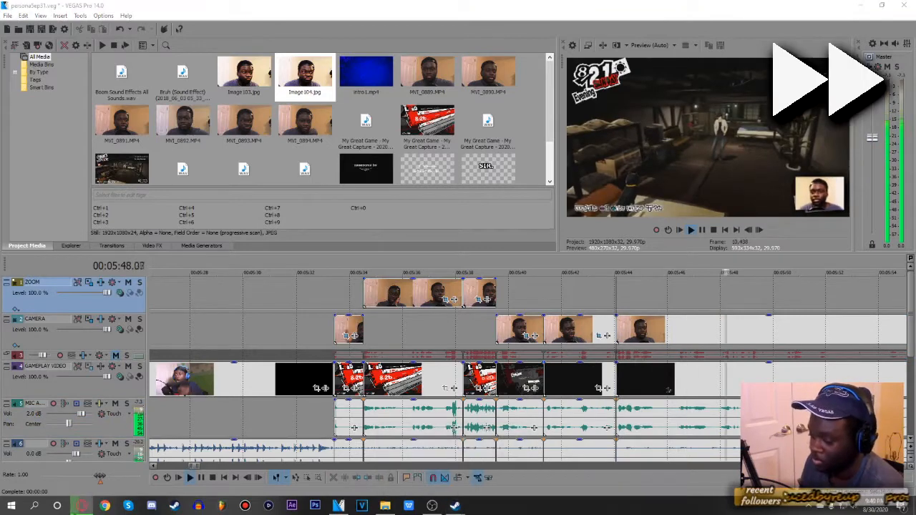
{"action": "key", "text": "space"}
{"action": "key", "text": "space"}
Split the grouped clips at the mic pause around 05:45 and play back across the cut.
{"action": "left_click", "coordinate": [655, 415]}
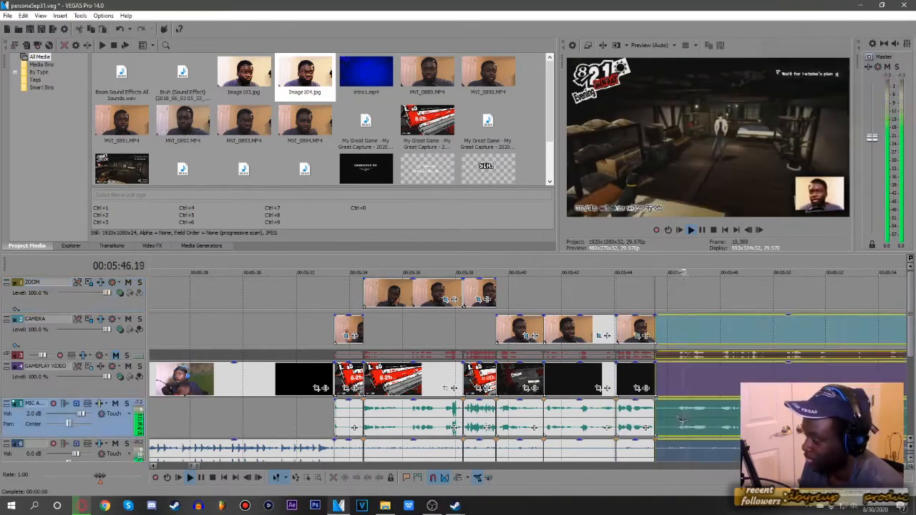
{"action": "key", "text": "space"}
{"action": "key", "text": "s"}
{"action": "left_click", "coordinate": [655, 295]}
{"action": "key", "text": "space"}
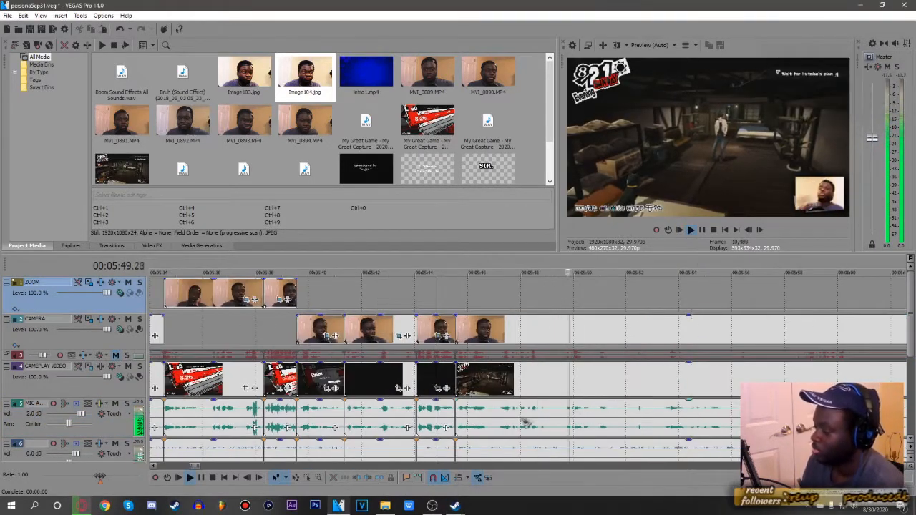
Split the grouped clips at the mic pause around 05:58, delete the unwanted piece and split them again at the next pause.
{"action": "left_click", "coordinate": [593, 415]}
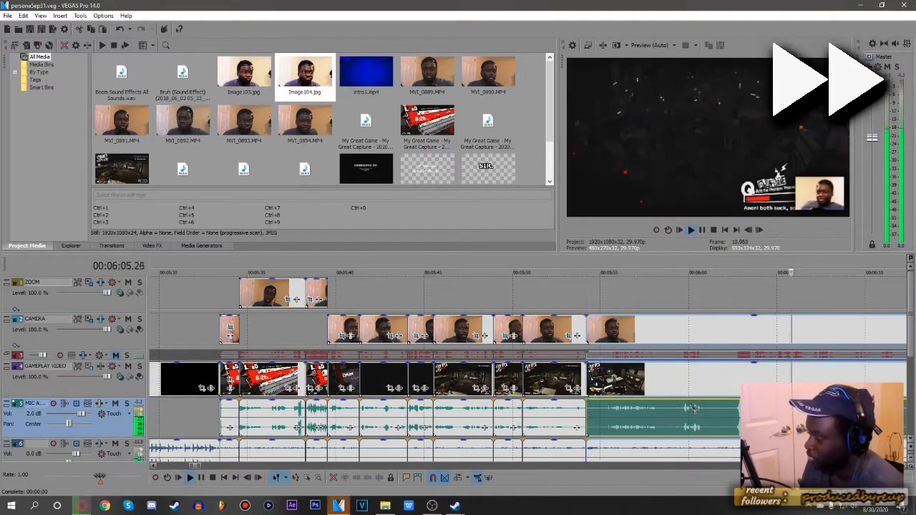
{"action": "left_click", "coordinate": [659, 417]}
{"action": "key", "text": "s"}
{"action": "left_click", "coordinate": [682, 413]}
{"action": "key", "text": "Delete"}
{"action": "left_click", "coordinate": [683, 413]}
{"action": "key", "text": "s"}
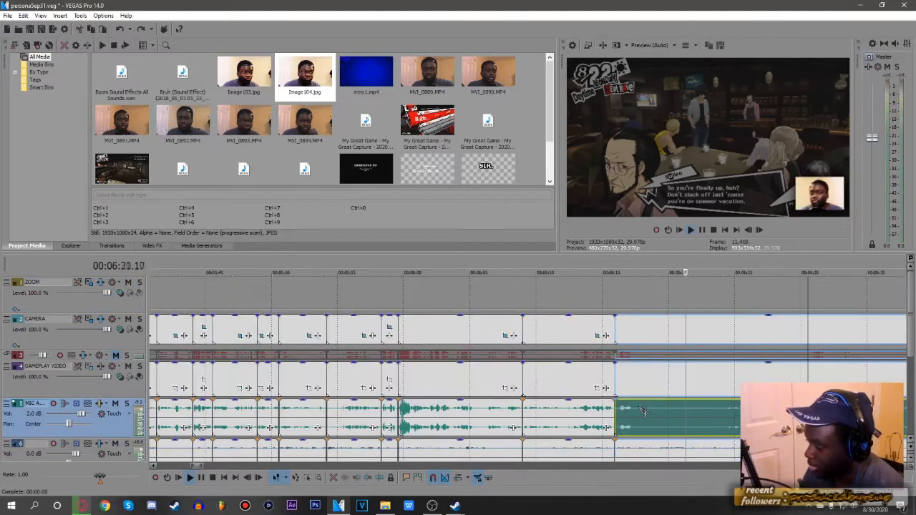
{"action": "key", "text": "Return"}
{"action": "left_click", "coordinate": [627, 392]}
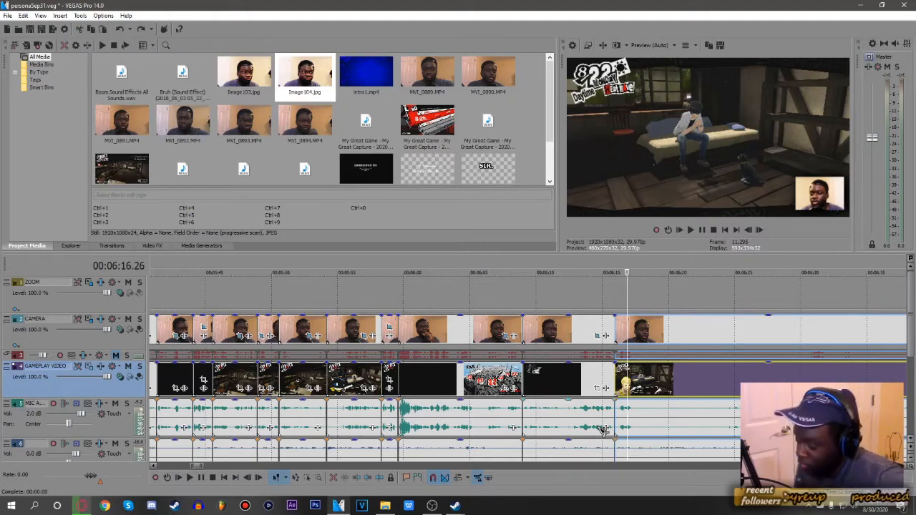
{"action": "left_click", "coordinate": [517, 295]}
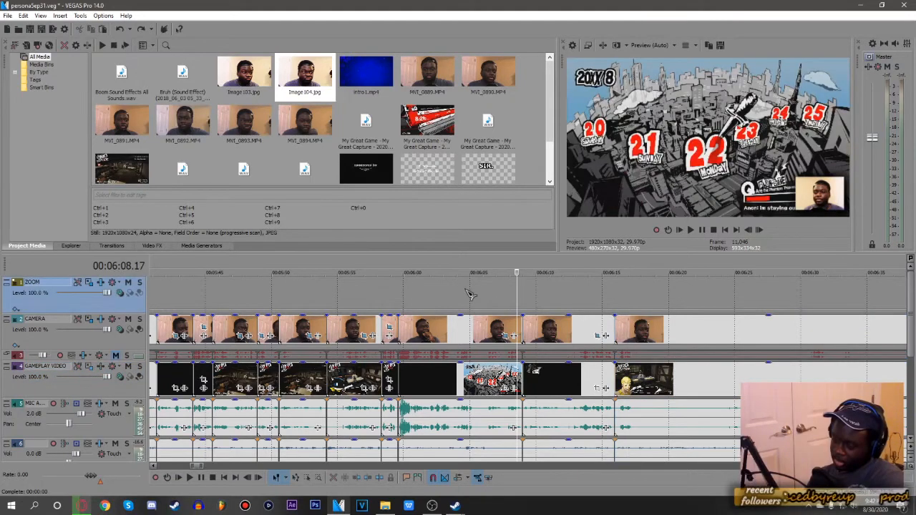
{"action": "right_click", "coordinate": [541, 303]}
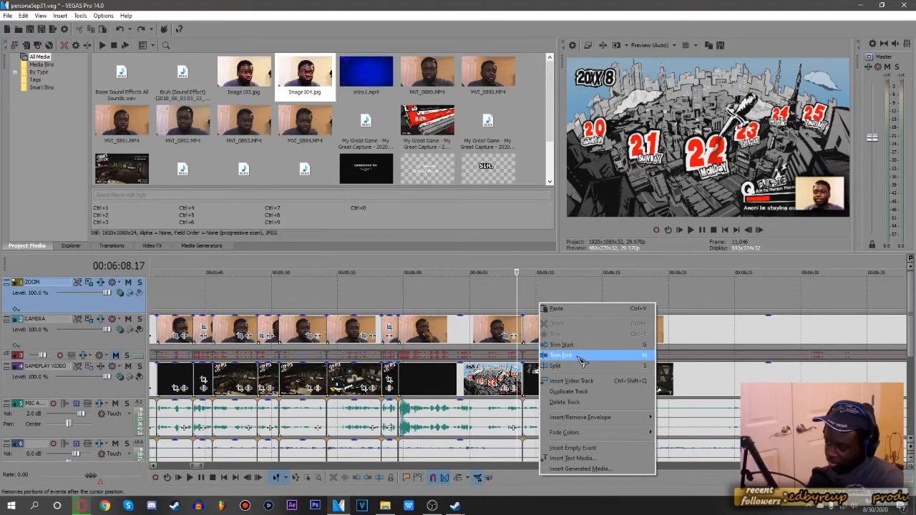
{"action": "left_click", "coordinate": [510, 294]}
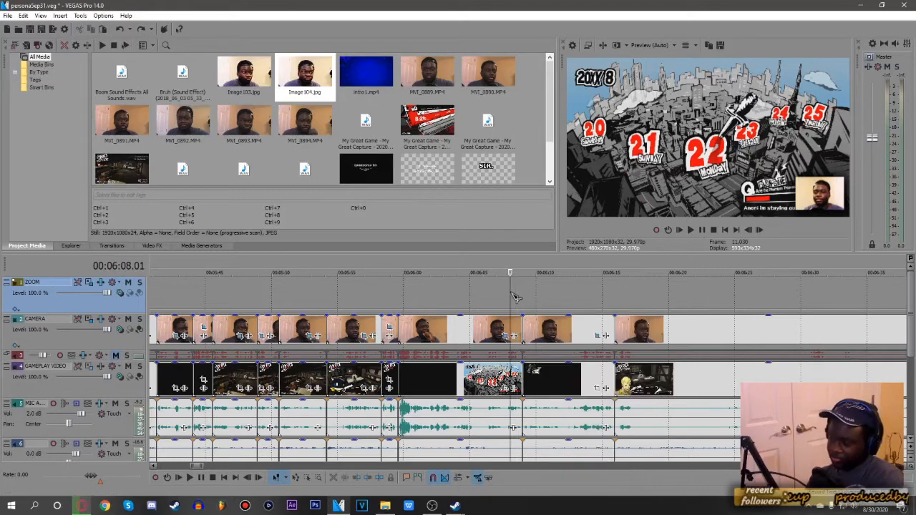
{"action": "right_click", "coordinate": [612, 309]}
{"action": "right_click", "coordinate": [586, 328]}
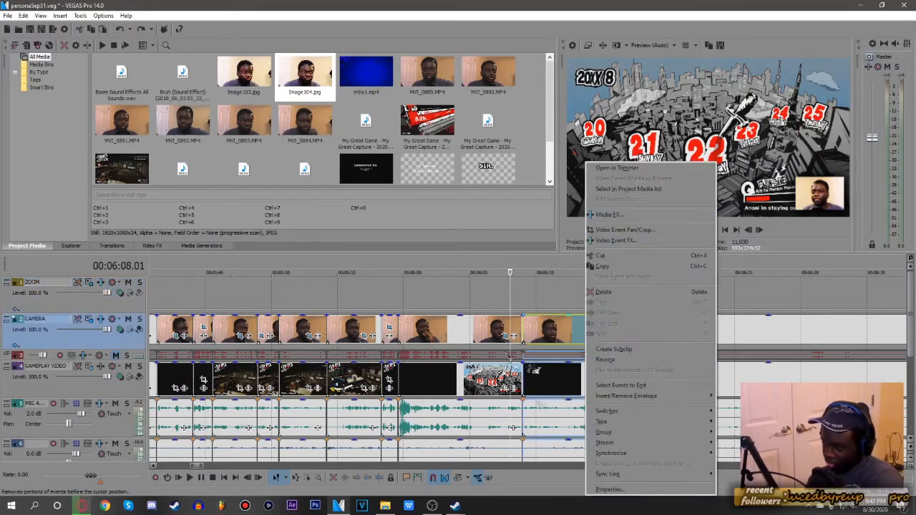
{"action": "left_click", "coordinate": [495, 321]}
{"action": "left_click", "coordinate": [523, 300]}
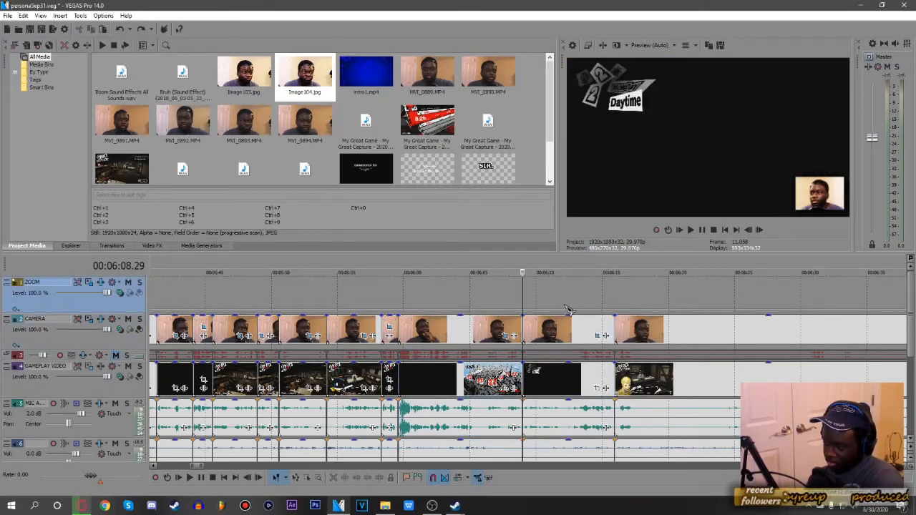
{"action": "mouse_move", "coordinate": [637, 327]}
{"action": "left_mouse_down"}
{"action": "mouse_move", "coordinate": [655, 329]}
{"action": "mouse_move", "coordinate": [637, 328]}
{"action": "left_mouse_up"}
Find the spoken word in the mic audio and isolate it by splitting the grouped clips just after 06:23.26 and at 06:24.01.
{"action": "scroll", "coordinate": [626, 409], "scroll_direction": "down", "scroll_amount": 1}
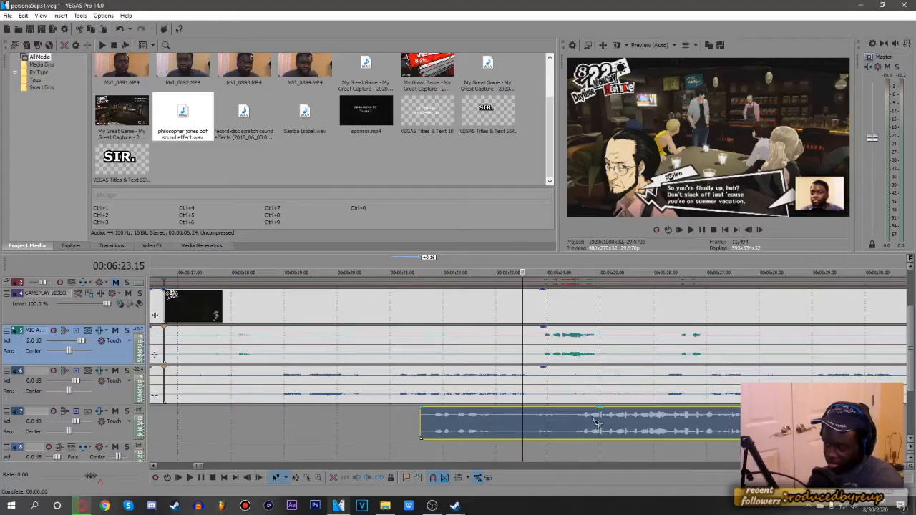
{"action": "left_click", "coordinate": [596, 422]}
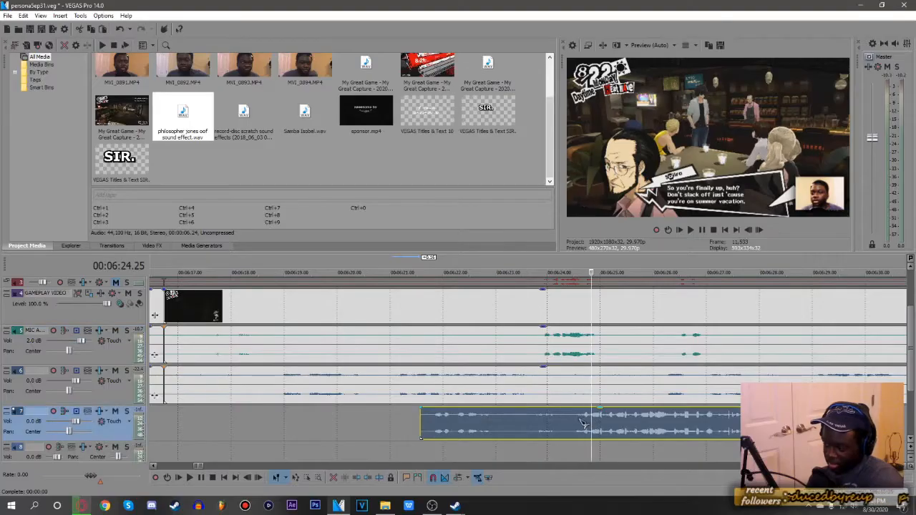
{"action": "scroll", "coordinate": [562, 437], "scroll_direction": "up", "scroll_amount": 5}
{"action": "key", "text": "Left"}
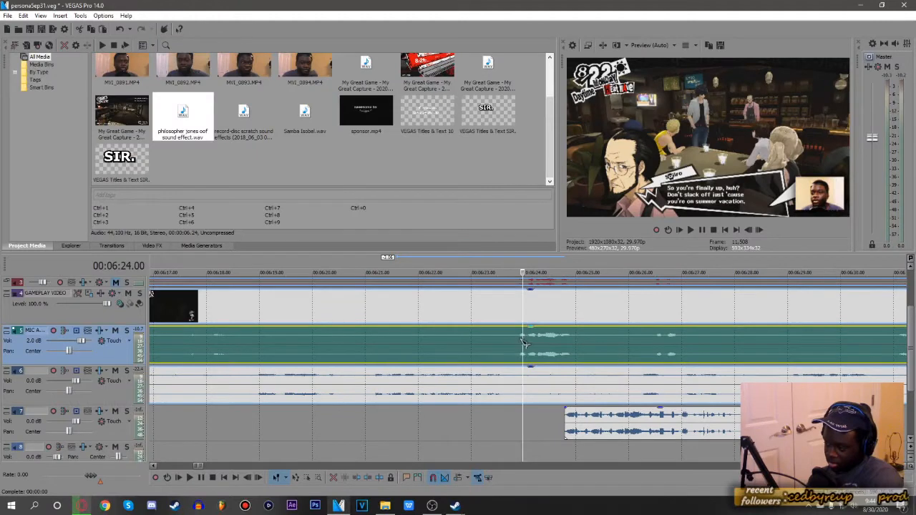
{"action": "left_click", "coordinate": [517, 341]}
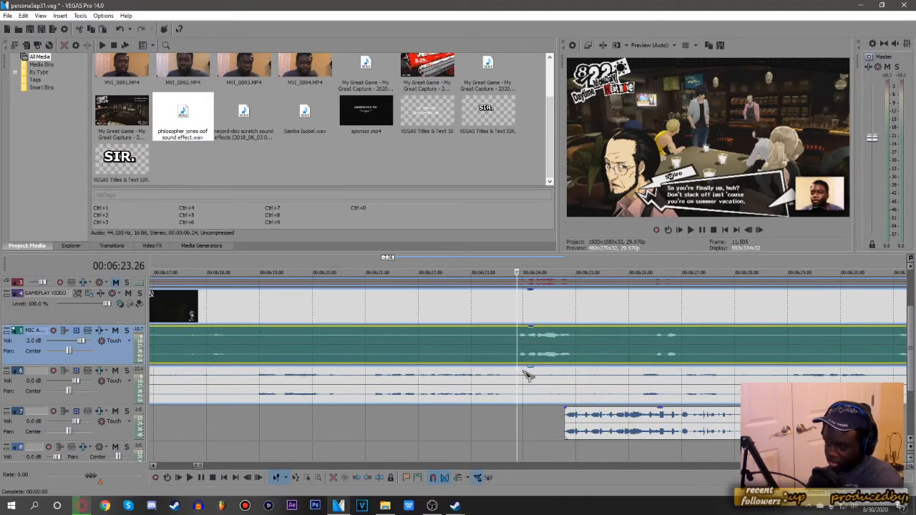
{"action": "scroll", "coordinate": [527, 372], "scroll_direction": "up", "scroll_amount": 3}
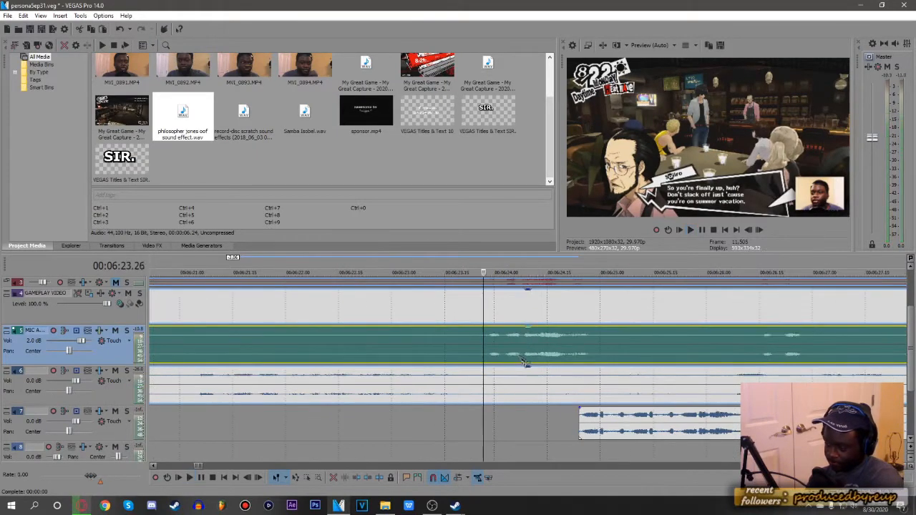
{"action": "key", "text": "space"}
{"action": "key", "text": "space"}
{"action": "key", "text": "space"}
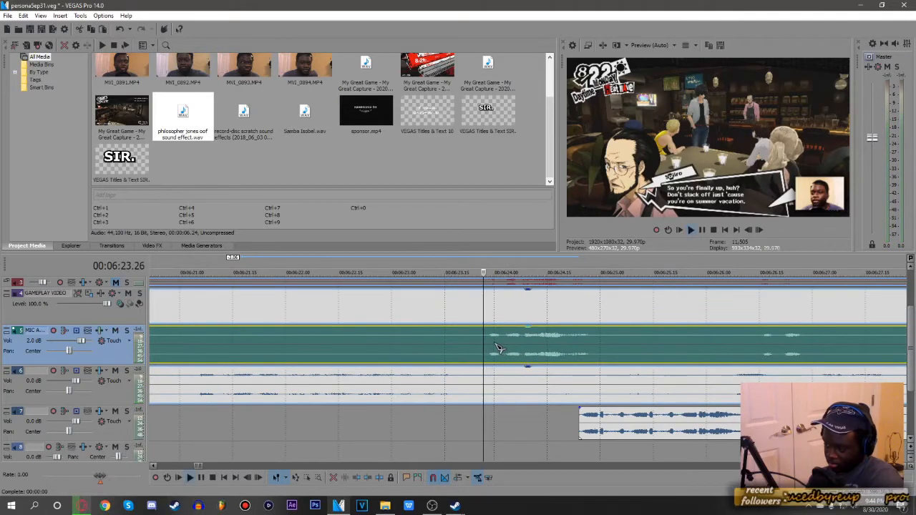
{"action": "key", "text": "space"}
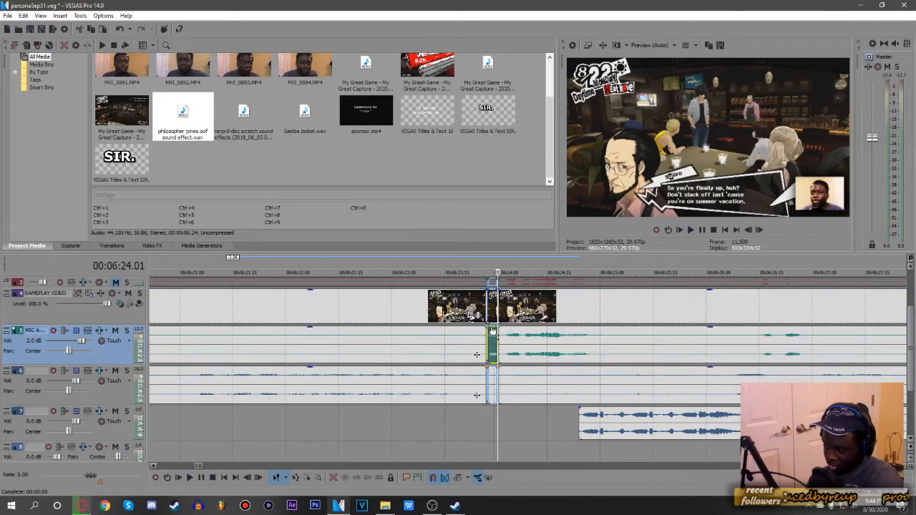
Move the sound effect on track 7 beneath the isolated word, trim its start and end to match, and play it back.
{"action": "left_click_drag", "start_coordinate": [605, 428], "coordinate": [470, 415]}
{"action": "scroll", "coordinate": [506, 414], "scroll_direction": "up", "scroll_amount": 4}
{"action": "left_click", "coordinate": [466, 418]}
{"action": "key", "text": "alt+["}
{"action": "left_click", "coordinate": [527, 429]}
{"action": "key", "text": "alt+]"}
{"action": "key", "text": "space"}
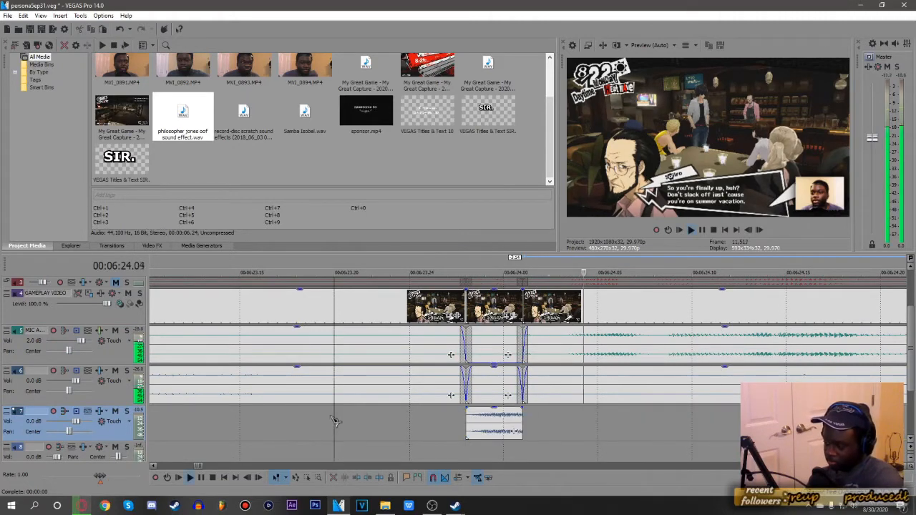
Play on through the long zoomed camera clip and split the grouped clips at the mic pause around 09:04.
{"action": "scroll", "coordinate": [372, 415], "scroll_direction": "down", "scroll_amount": 5}
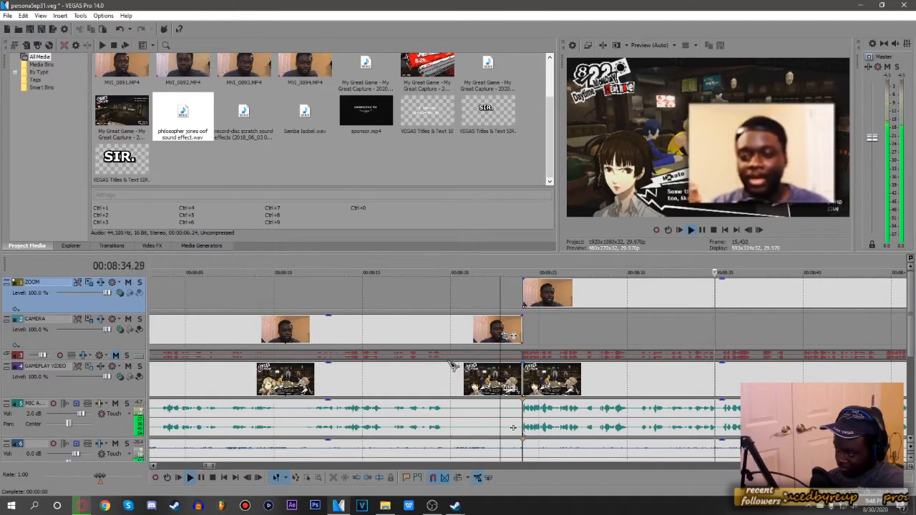
{"action": "scroll", "coordinate": [513, 428], "scroll_direction": "down", "scroll_amount": 2}
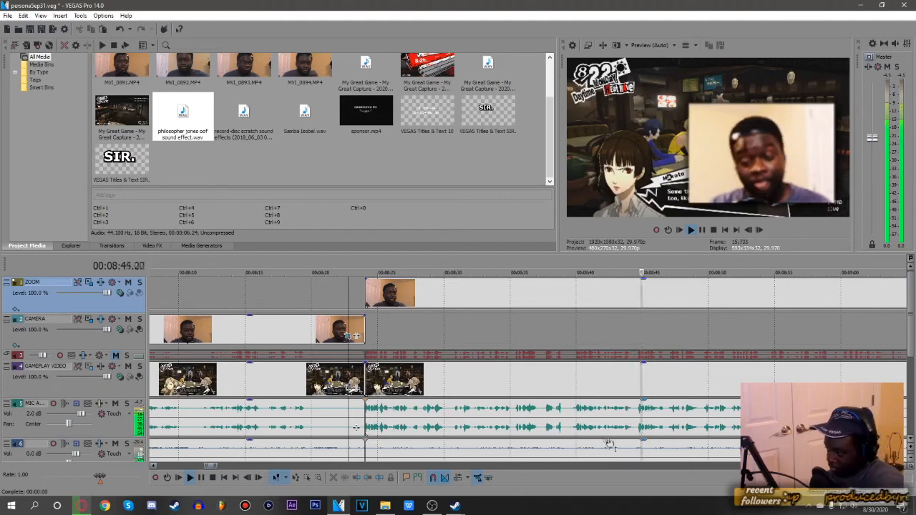
{"action": "scroll", "coordinate": [642, 438], "scroll_direction": "down", "scroll_amount": 2}
{"action": "scroll", "coordinate": [635, 440], "scroll_direction": "down", "scroll_amount": 2}
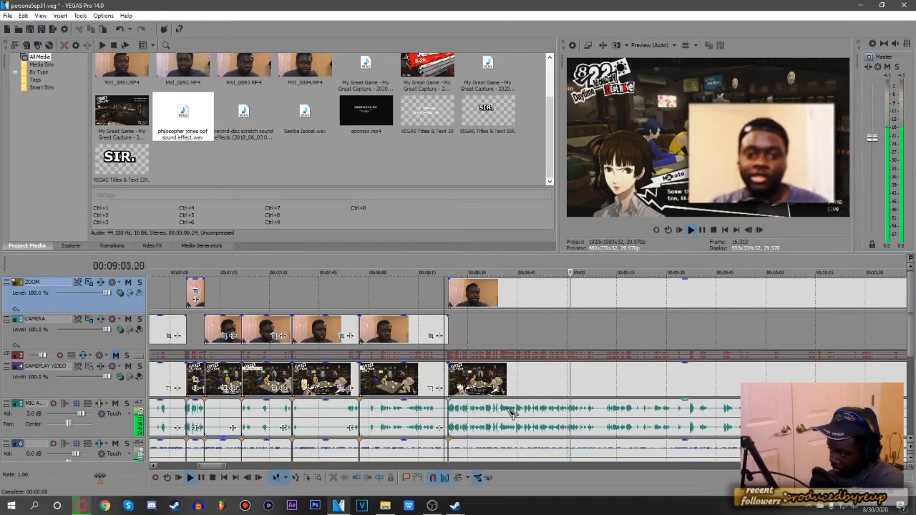
{"action": "left_click", "coordinate": [583, 416]}
{"action": "scroll", "coordinate": [553, 422], "scroll_direction": "up", "scroll_amount": 5}
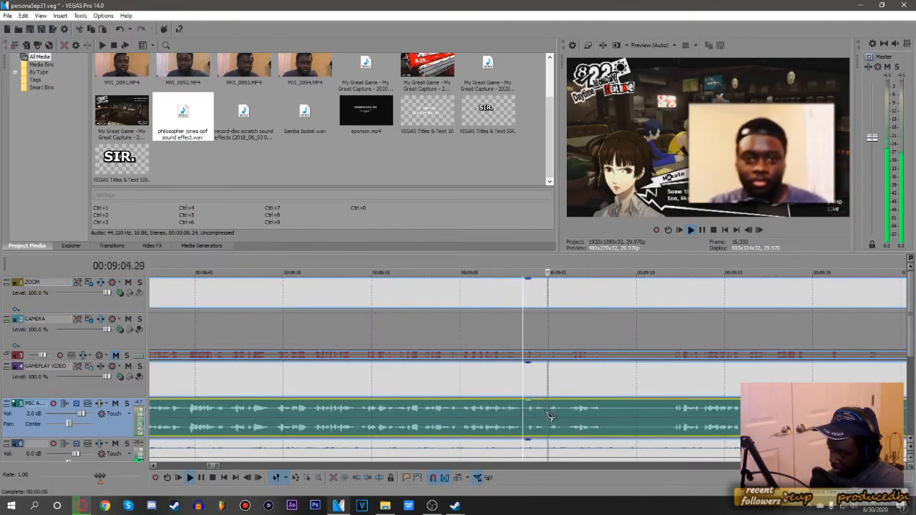
{"action": "key", "text": "s"}
{"action": "left_click", "coordinate": [562, 410]}
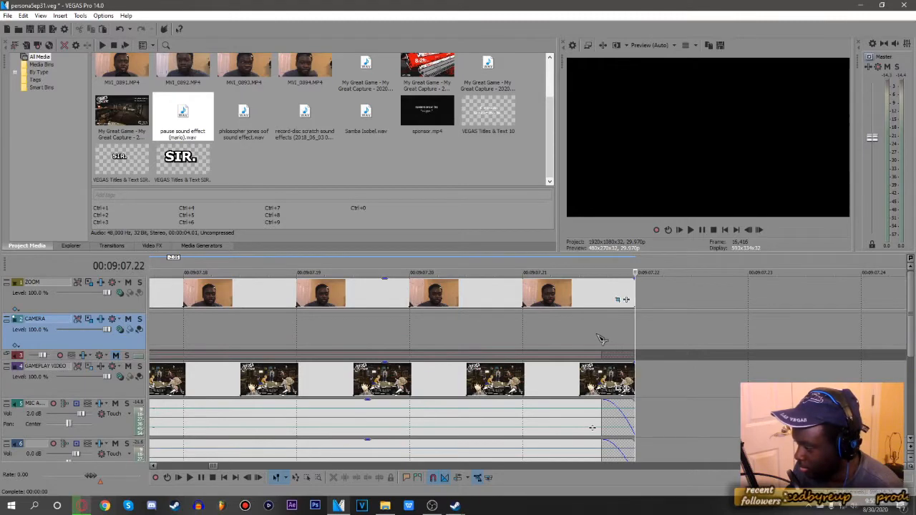
Save a snapshot of the last frame at 09:07.21 and place Image 105.jpg on the gameplay video track at 09:07.22.
{"action": "key", "text": "Left"}
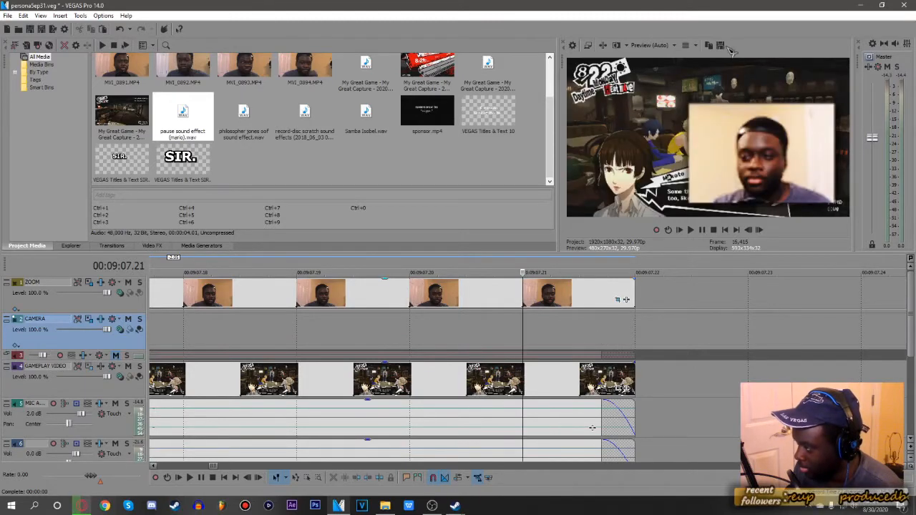
{"action": "left_click", "coordinate": [721, 45]}
{"action": "left_click", "coordinate": [573, 292]}
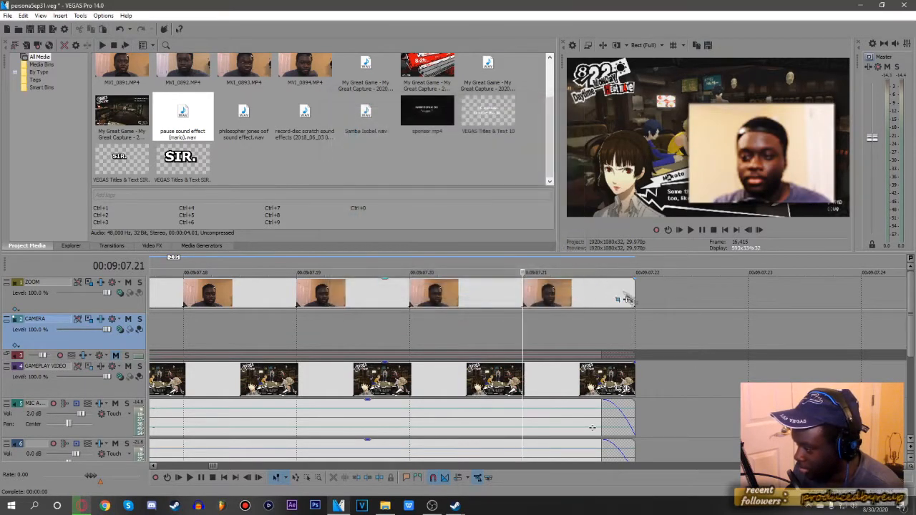
{"action": "scroll", "coordinate": [638, 351], "scroll_direction": "down", "scroll_amount": 5}
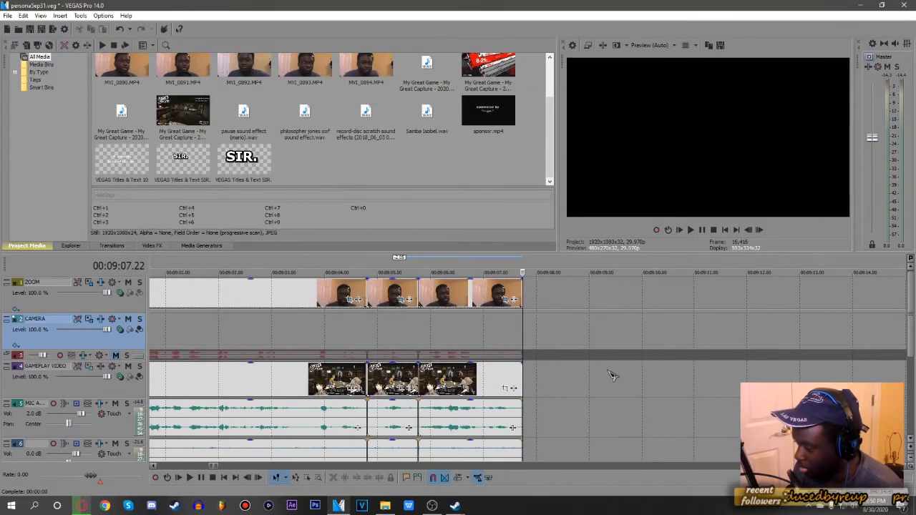
{"action": "scroll", "coordinate": [298, 133], "scroll_direction": "up", "scroll_amount": 1}
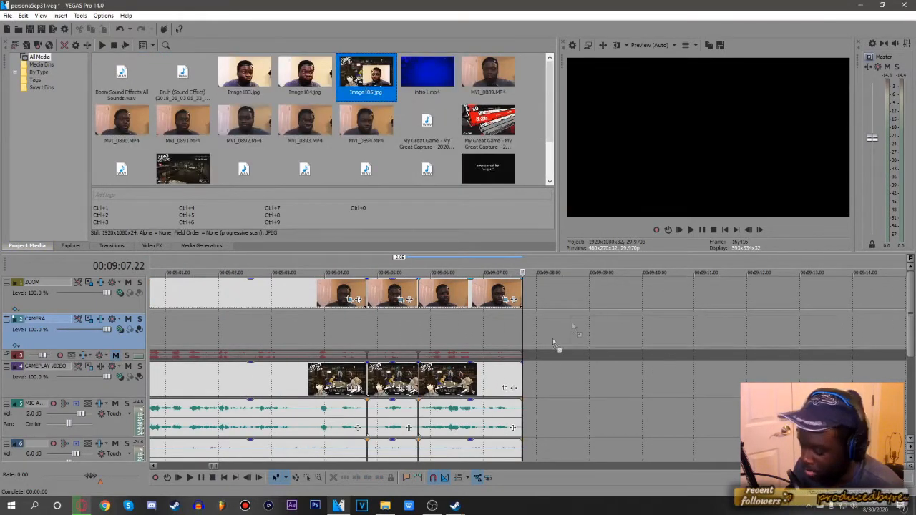
{"action": "key", "text": "ctrl+v"}
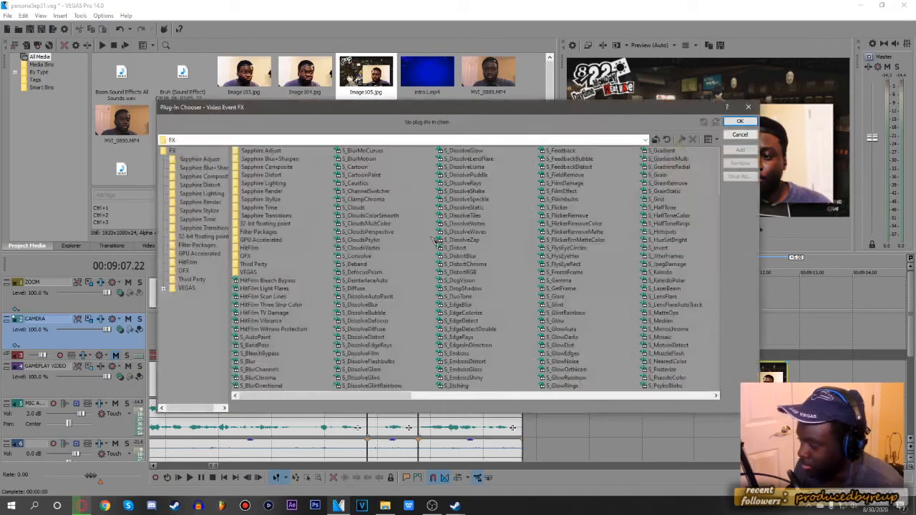
Apply the pause filter package to the snapshot image as video event FX.
{"action": "left_click", "coordinate": [196, 246]}
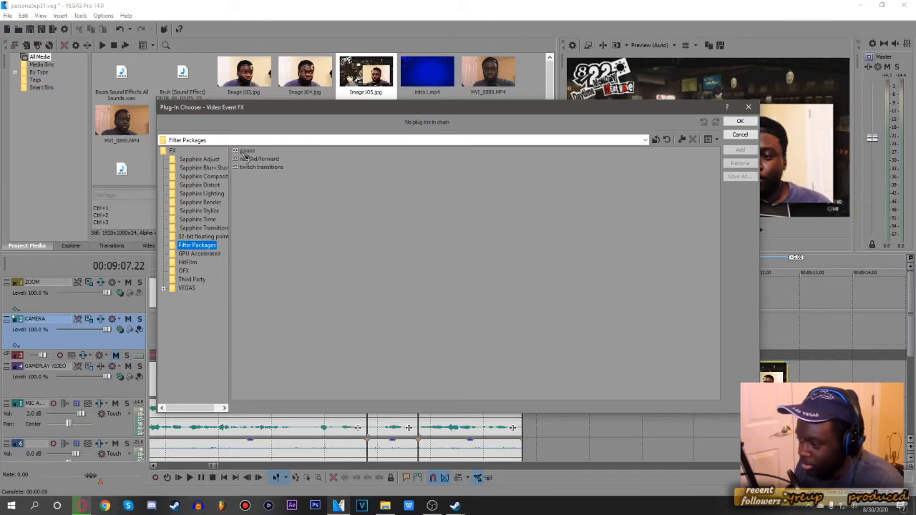
{"action": "left_click", "coordinate": [244, 152]}
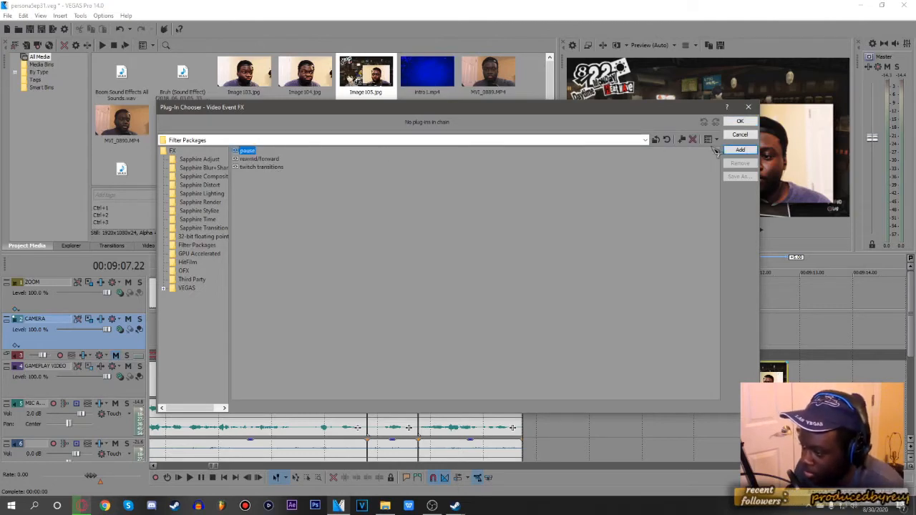
{"action": "left_click", "coordinate": [740, 151]}
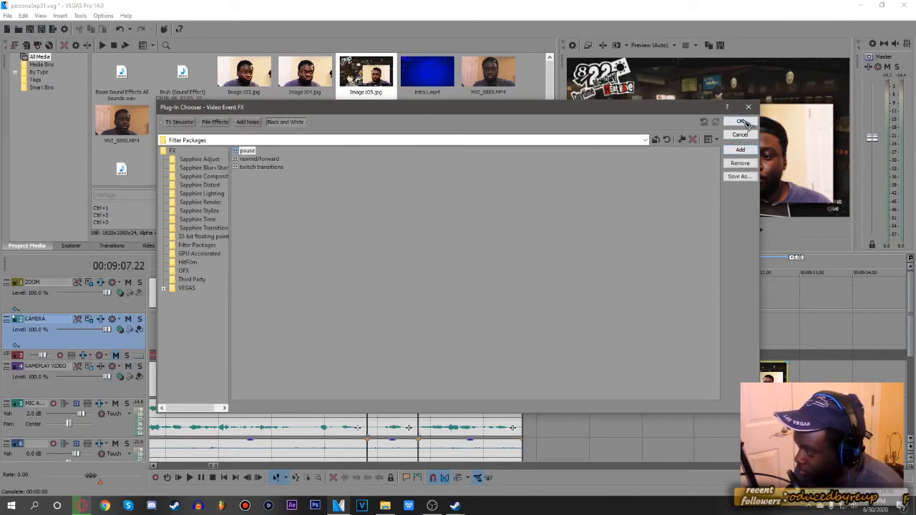
{"action": "left_click", "coordinate": [742, 121]}
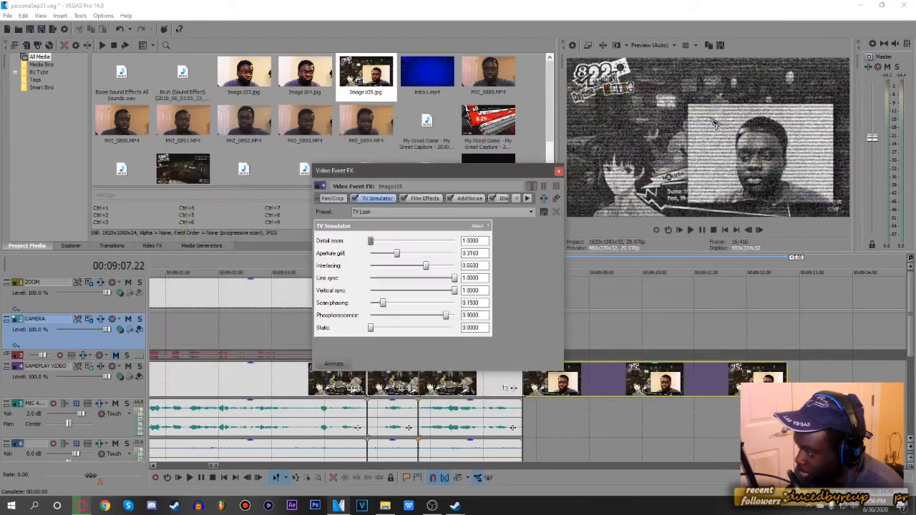
{"action": "left_click", "coordinate": [558, 171]}
Insert a video track above the ZOOM track and add a text event with the pause preset at 09:07.22.
{"action": "right_click", "coordinate": [544, 318]}
{"action": "left_click", "coordinate": [614, 368]}
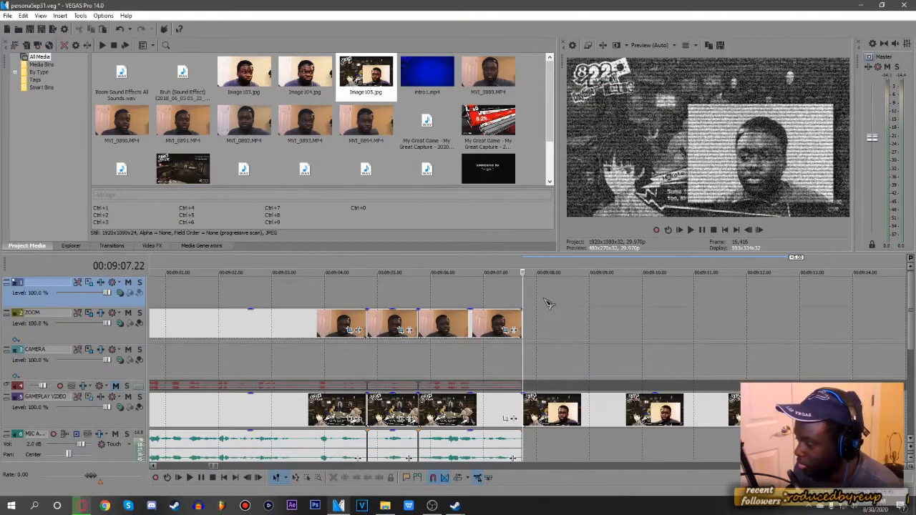
{"action": "right_click", "coordinate": [521, 297]}
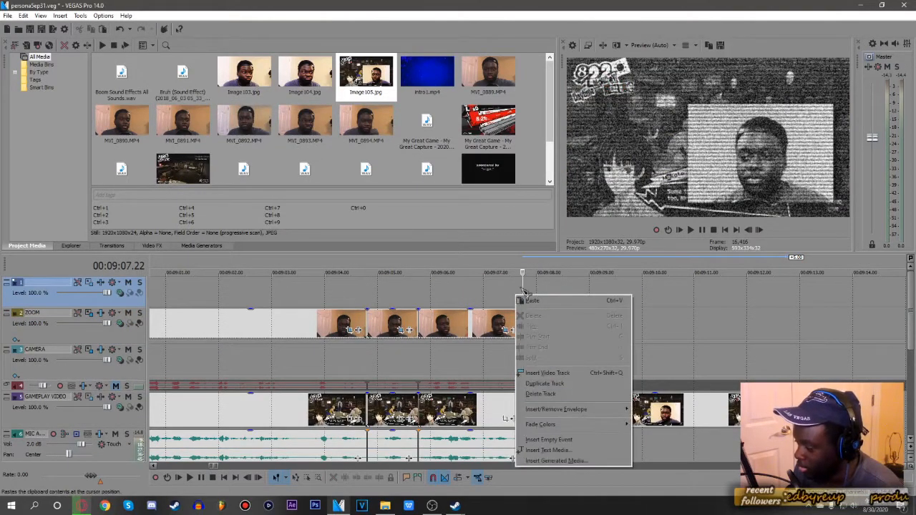
{"action": "left_click", "coordinate": [548, 451]}
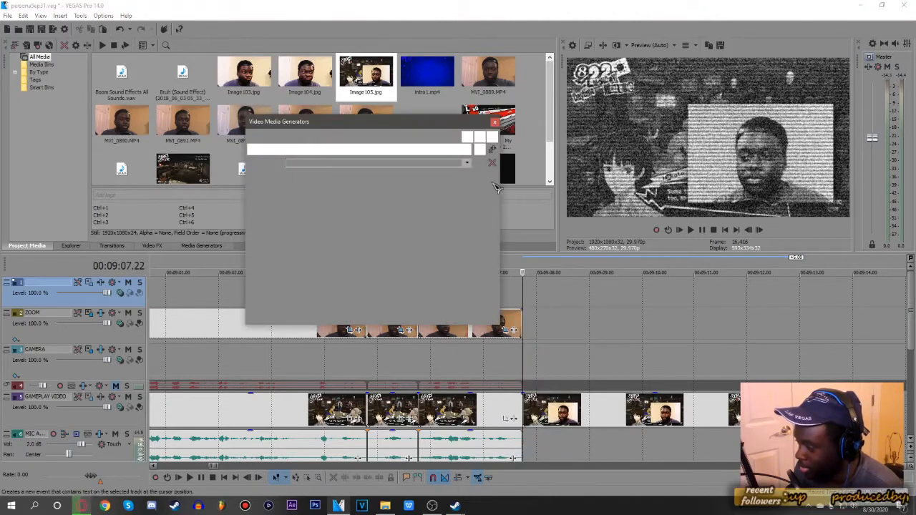
{"action": "left_click", "coordinate": [466, 161]}
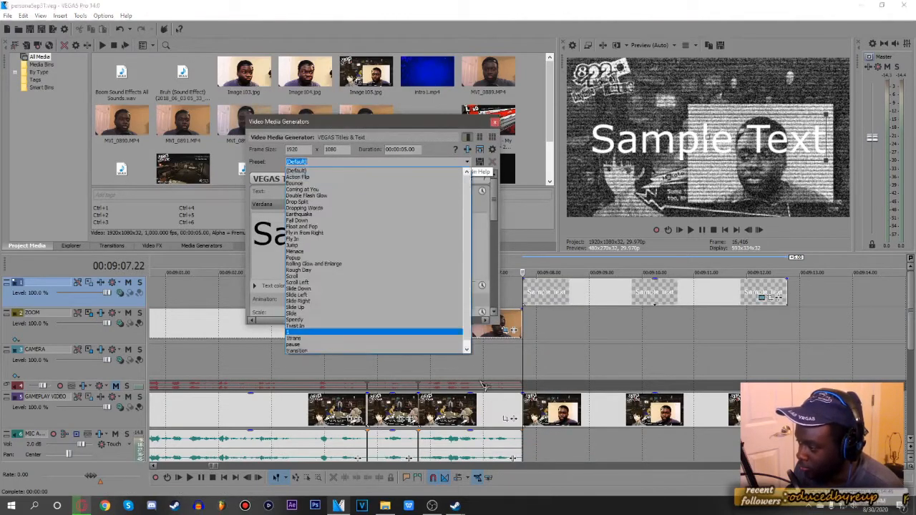
{"action": "left_click", "coordinate": [453, 345]}
{"action": "left_click_drag", "start_coordinate": [582, 97], "coordinate": [591, 107]}
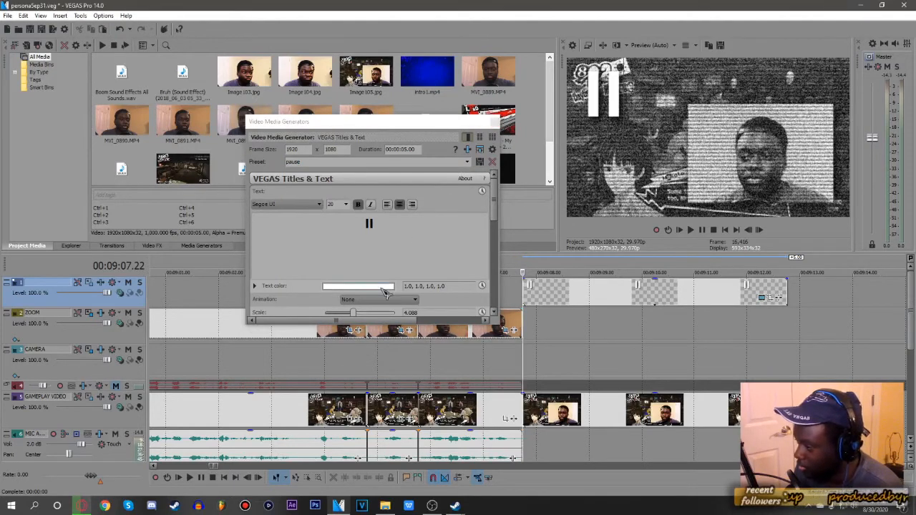
Review the pause title's shadow settings and enable 2D Shadow in the new track's motion settings.
{"action": "left_click", "coordinate": [494, 222]}
{"action": "scroll", "coordinate": [493, 223], "scroll_direction": "down", "scroll_amount": 5}
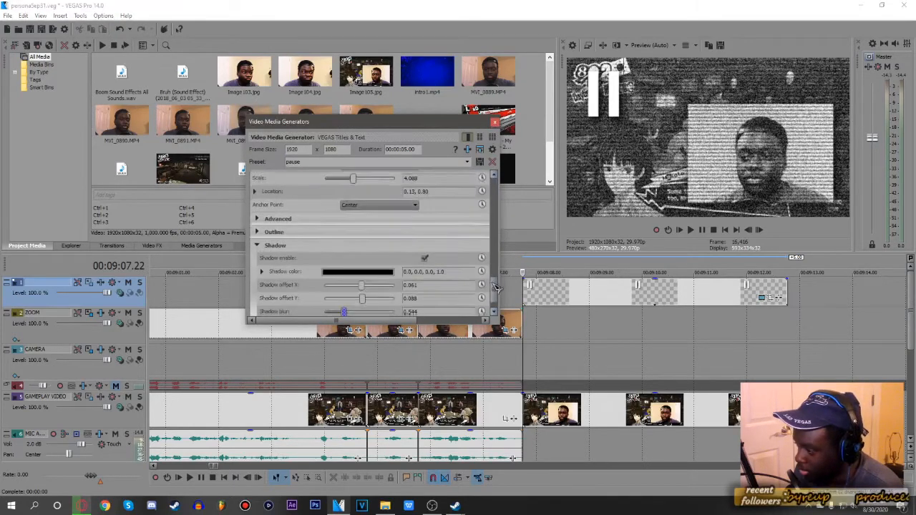
{"action": "left_click", "coordinate": [494, 123]}
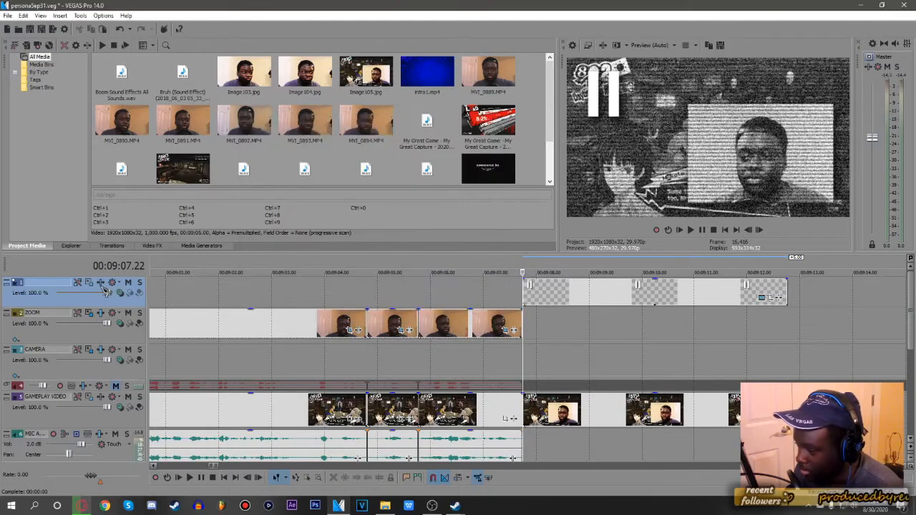
{"action": "left_click", "coordinate": [91, 284]}
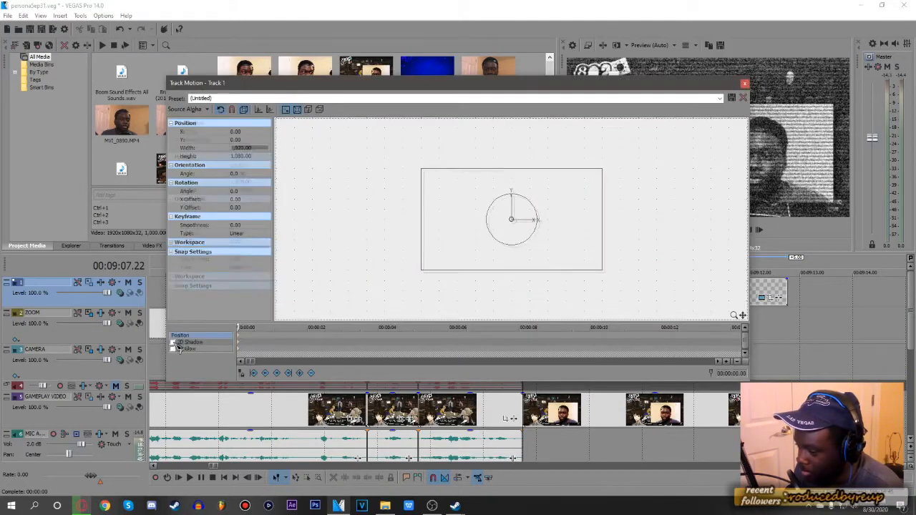
{"action": "left_click", "coordinate": [174, 343]}
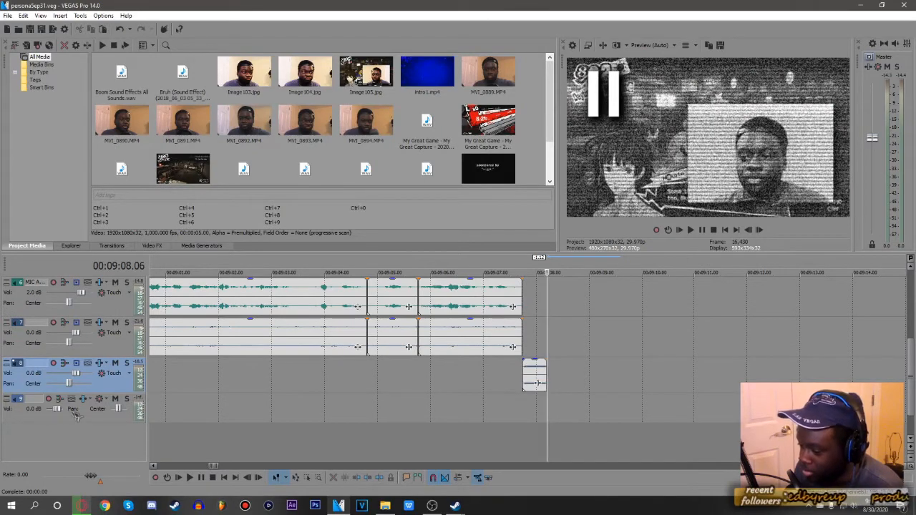
Arm the empty audio track 9 for recording.
{"action": "left_click", "coordinate": [49, 399]}
{"action": "left_click", "coordinate": [521, 169]}
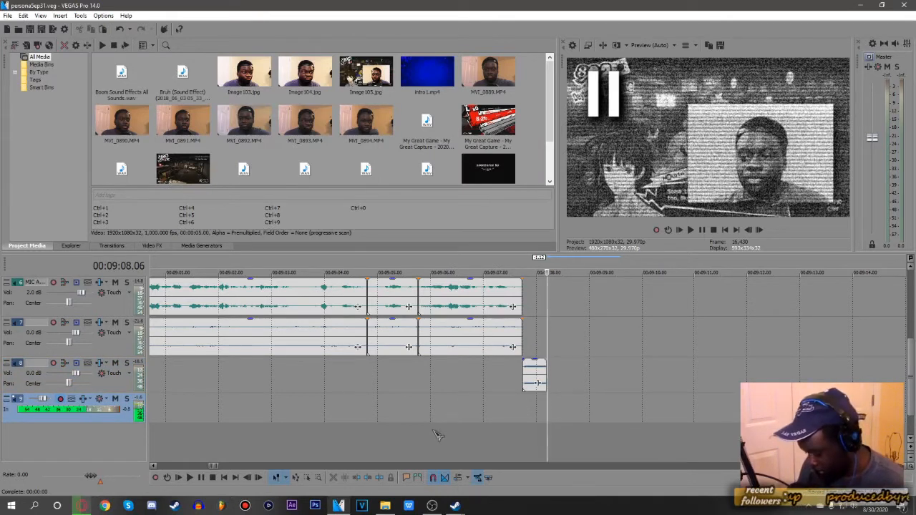
{"action": "scroll", "coordinate": [440, 390], "scroll_direction": "down", "scroll_amount": 5}
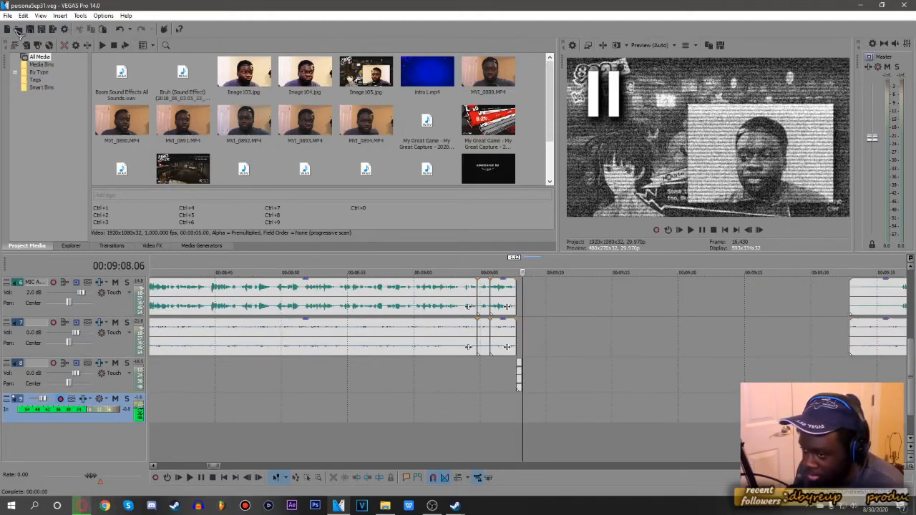
Save the project and record a voice take on audio track 9 starting at 09:08.06.
{"action": "left_click", "coordinate": [30, 31]}
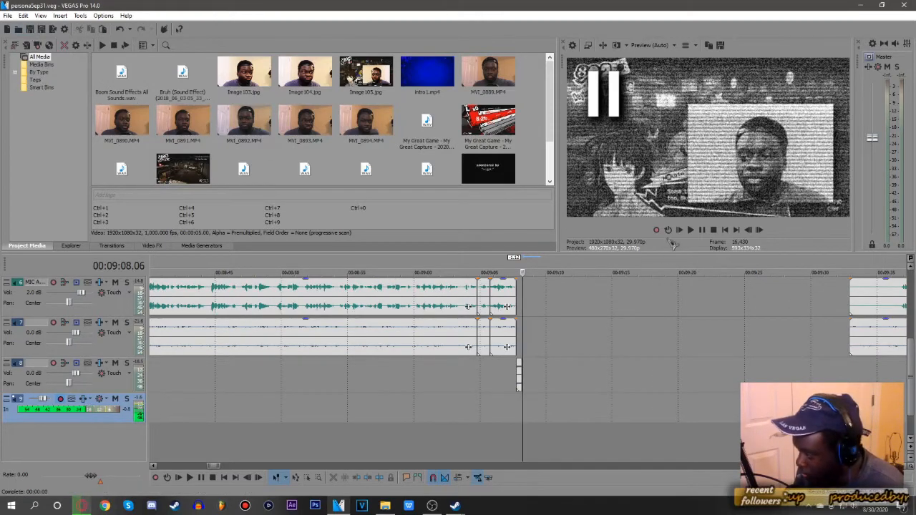
{"action": "left_click", "coordinate": [657, 230]}
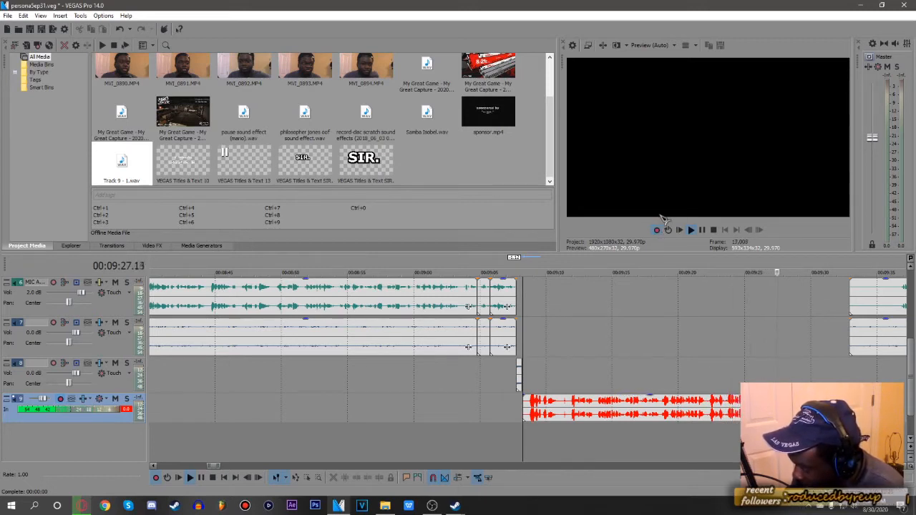
{"action": "left_click", "coordinate": [127, 399]}
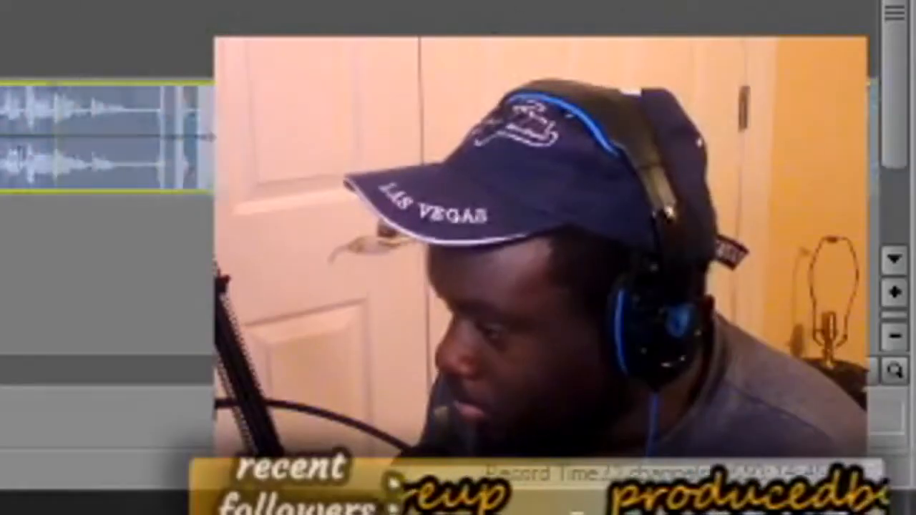
Delete an unwanted piece of the new voice recording and play back the section around the pause sound effect.
{"action": "scroll", "coordinate": [107, 136], "scroll_direction": "up", "scroll_amount": 8}
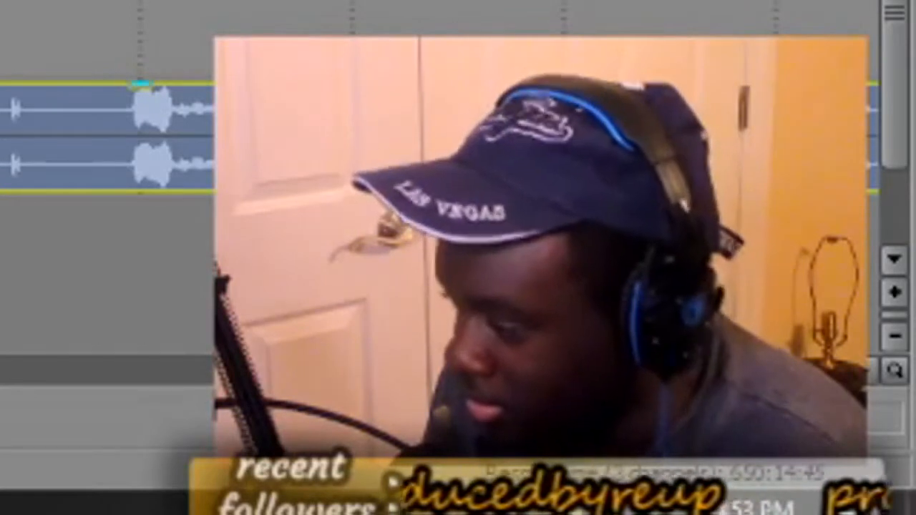
{"action": "key", "text": "Delete"}
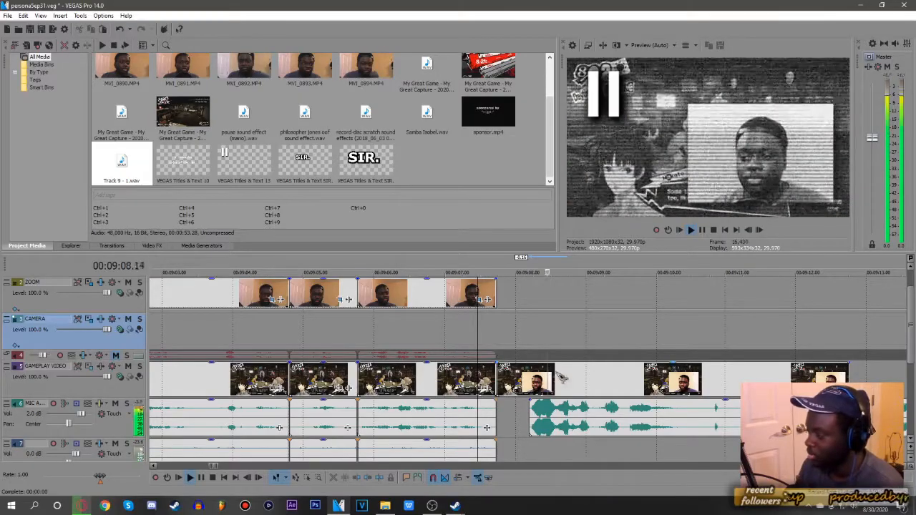
{"action": "scroll", "coordinate": [579, 389], "scroll_direction": "down", "scroll_amount": 3}
{"action": "scroll", "coordinate": [515, 422], "scroll_direction": "down", "scroll_amount": 2}
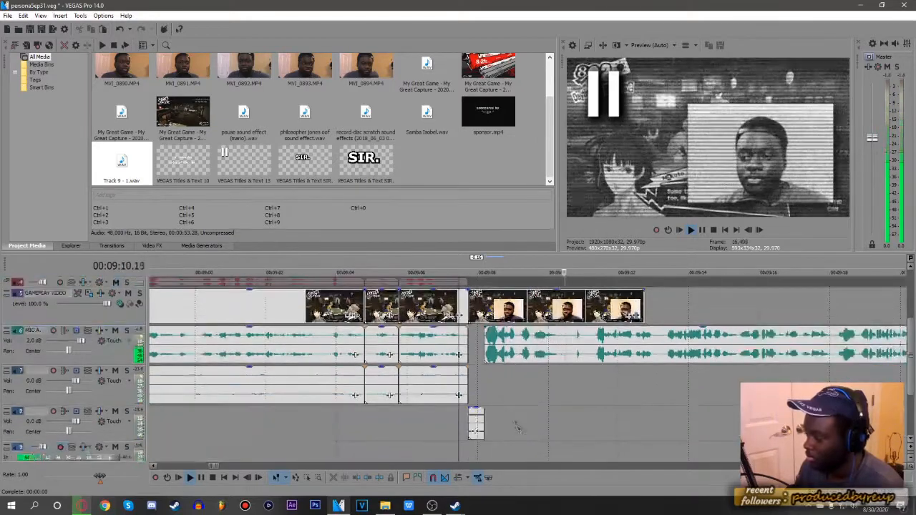
{"action": "left_click", "coordinate": [487, 381]}
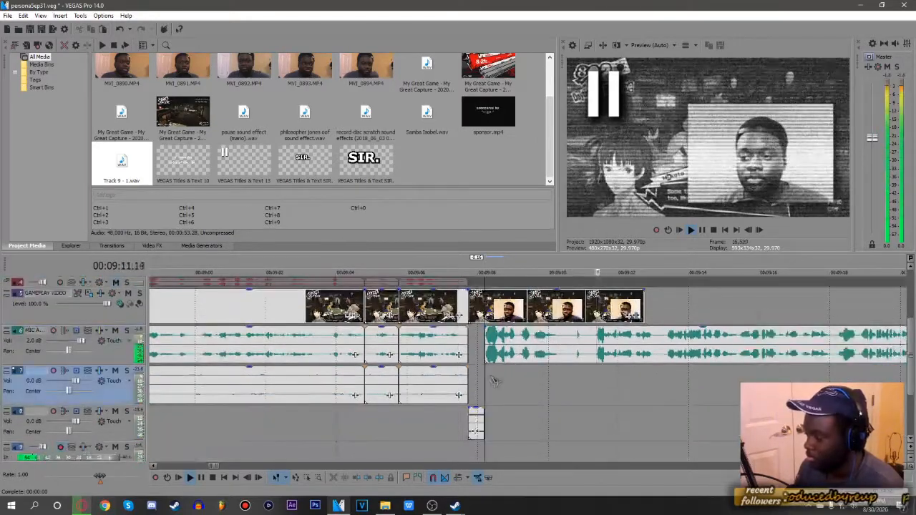
Split the voice recording on both sides of the silence after 09:10, delete the silent piece and close the gap.
{"action": "left_click", "coordinate": [564, 345]}
{"action": "key", "text": "s"}
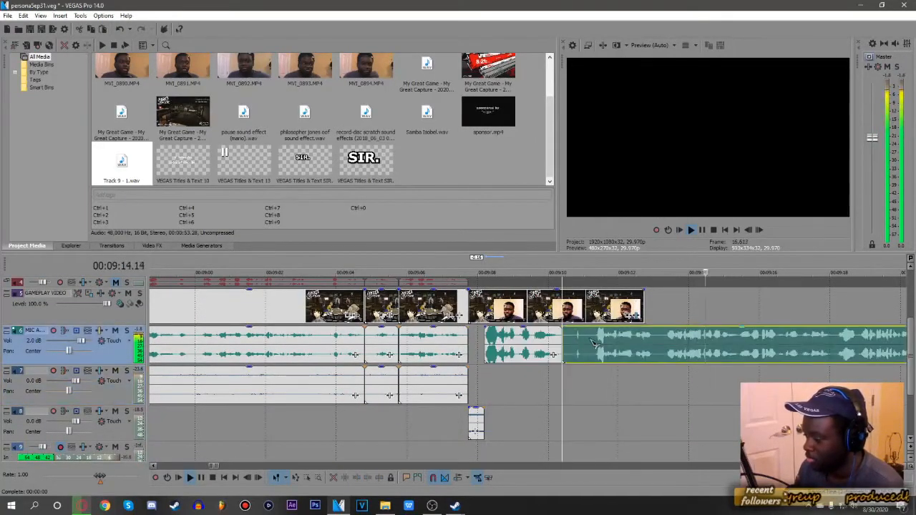
{"action": "left_click", "coordinate": [596, 345]}
{"action": "key", "text": "s"}
{"action": "left_click", "coordinate": [580, 345]}
{"action": "key", "text": "Delete"}
{"action": "left_click_drag", "start_coordinate": [615, 345], "coordinate": [583, 345]}
{"action": "mouse_move", "coordinate": [584, 329]}
{"action": "left_mouse_down"}
{"action": "mouse_move", "coordinate": [585, 340]}
{"action": "mouse_move", "coordinate": [557, 344]}
{"action": "mouse_move", "coordinate": [573, 342]}
{"action": "left_mouse_up"}
{"action": "left_click_drag", "start_coordinate": [549, 342], "coordinate": [574, 345]}
{"action": "left_click", "coordinate": [490, 379]}
Split the voice recording on the mic track at the next break, shortly before 09:12.
{"action": "scroll", "coordinate": [589, 308], "scroll_direction": "down", "scroll_amount": 3}
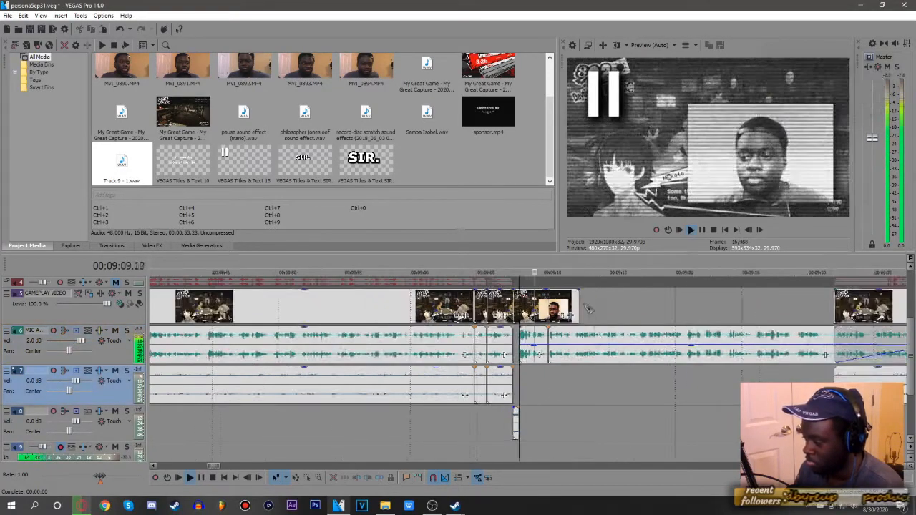
{"action": "scroll", "coordinate": [589, 309], "scroll_direction": "down", "scroll_amount": 4}
{"action": "left_click_drag", "start_coordinate": [616, 309], "coordinate": [739, 308]}
{"action": "scroll", "coordinate": [594, 342], "scroll_direction": "up", "scroll_amount": 5}
{"action": "left_click", "coordinate": [591, 341]}
{"action": "scroll", "coordinate": [591, 341], "scroll_direction": "up", "scroll_amount": 5}
{"action": "key", "text": "s"}
{"action": "scroll", "coordinate": [666, 343], "scroll_direction": "down", "scroll_amount": 5}
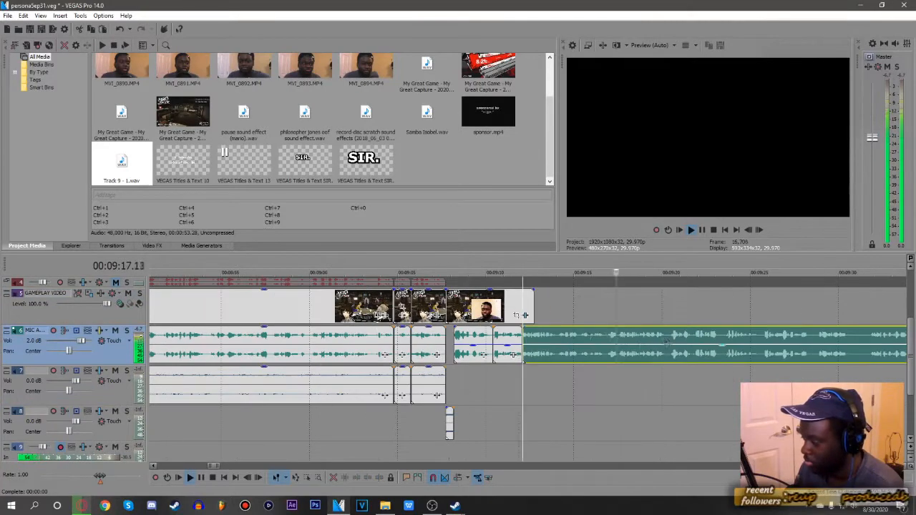
Split the voice recording near 09:20 and again near 09:21, closing up the silence between phrases.
{"action": "left_click", "coordinate": [667, 343]}
{"action": "scroll", "coordinate": [666, 342], "scroll_direction": "up", "scroll_amount": 5}
{"action": "key", "text": "s"}
{"action": "left_click_drag", "start_coordinate": [524, 342], "coordinate": [560, 342]}
{"action": "left_click", "coordinate": [621, 342]}
{"action": "key", "text": "s"}
{"action": "scroll", "coordinate": [609, 342], "scroll_direction": "down", "scroll_amount": 4}
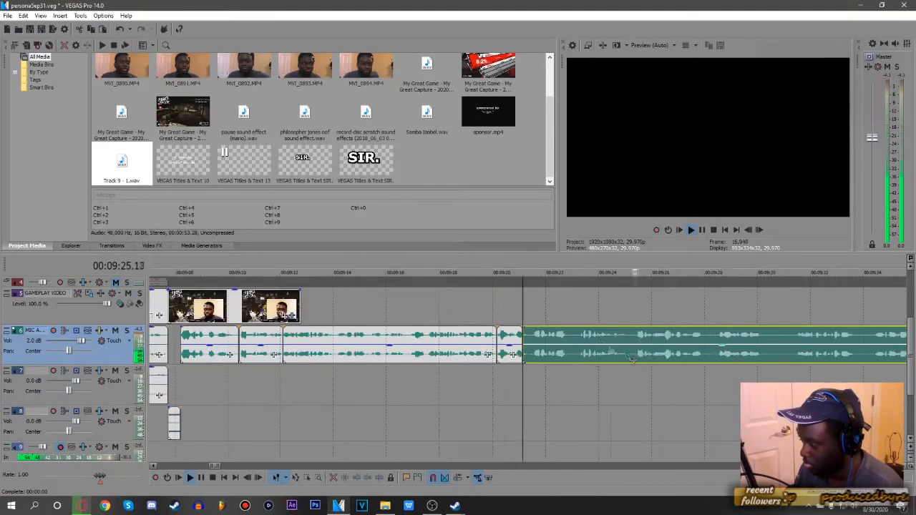
Play the next phrase, split the voice recording at 09:22.28 and save the project.
{"action": "key", "text": "space"}
{"action": "key", "text": "space"}
{"action": "scroll", "coordinate": [583, 343], "scroll_direction": "up", "scroll_amount": 3}
{"action": "left_click", "coordinate": [582, 343]}
{"action": "key", "text": "s"}
{"action": "key", "text": "space"}
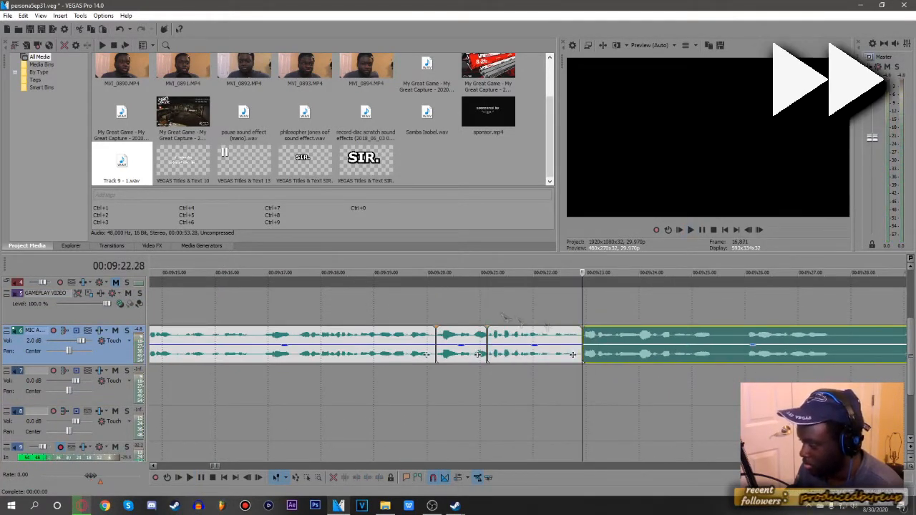
{"action": "scroll", "coordinate": [494, 358], "scroll_direction": "up", "scroll_amount": 2}
{"action": "key", "text": "ctrl+s"}
Insert a text event at 09:21.04 on the GAMEPLAY VIDEO track using the twitch preset.
{"action": "right_click", "coordinate": [487, 376]}
{"action": "left_click", "coordinate": [508, 356]}
{"action": "left_click", "coordinate": [467, 162]}
{"action": "left_click", "coordinate": [437, 345]}
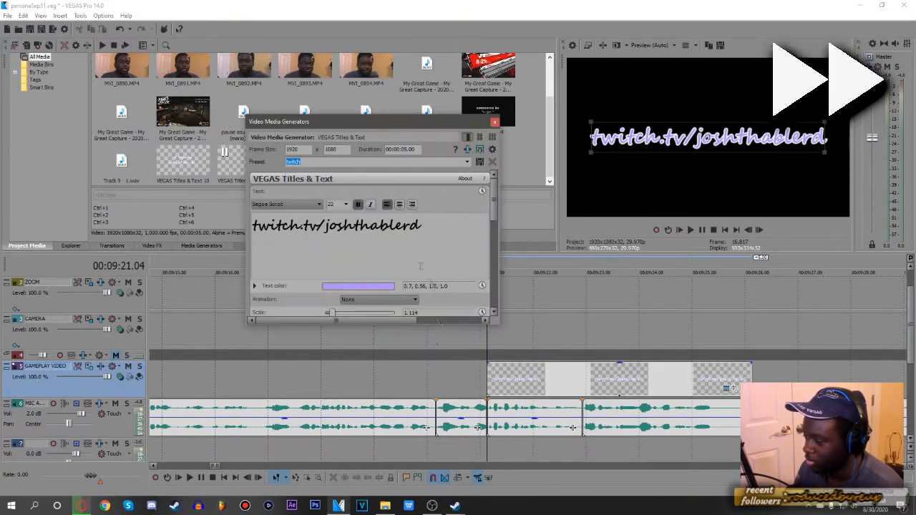
{"action": "left_click", "coordinate": [479, 151]}
{"action": "double_click", "coordinate": [194, 152]}
{"action": "double_click", "coordinate": [193, 153]}
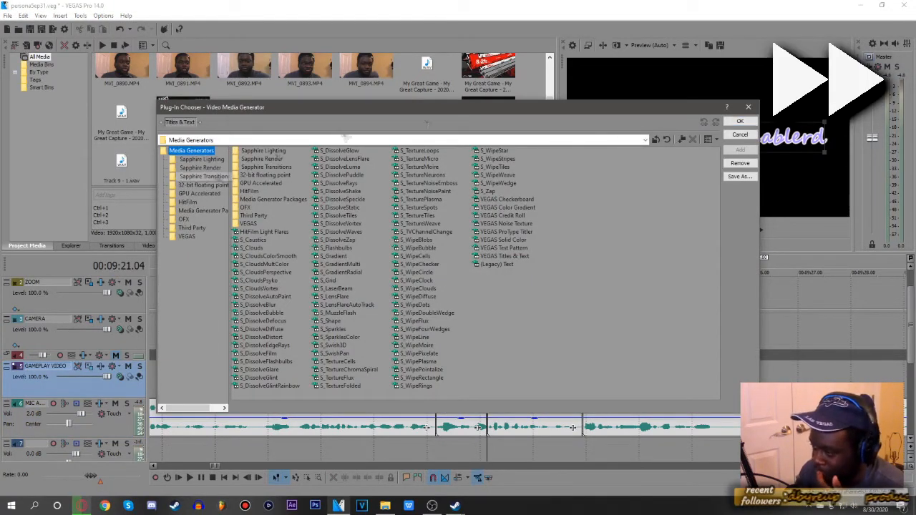
{"action": "left_click", "coordinate": [741, 135]}
Add the S_Shake effect to the twitch title as video event FX.
{"action": "left_click", "coordinate": [729, 385]}
{"action": "double_click", "coordinate": [173, 153]}
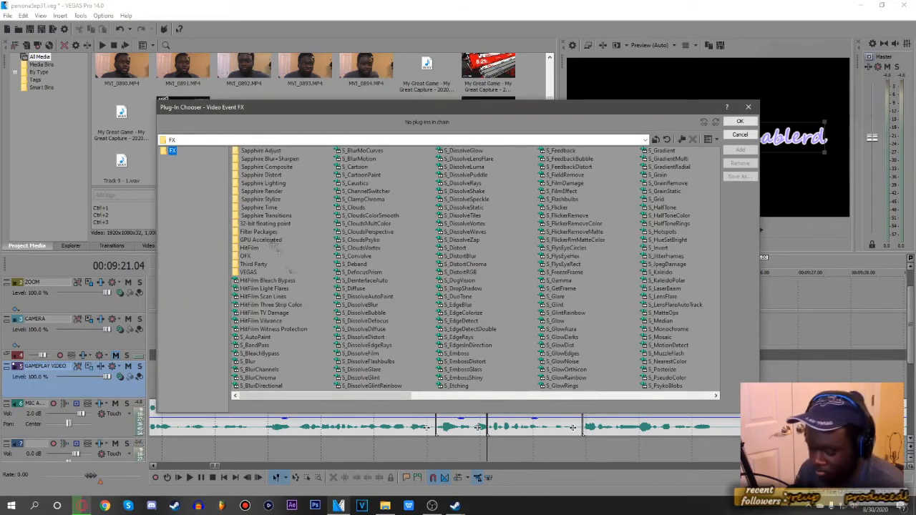
{"action": "scroll", "coordinate": [271, 245], "scroll_direction": "down", "scroll_amount": 4}
{"action": "double_click", "coordinate": [352, 224]}
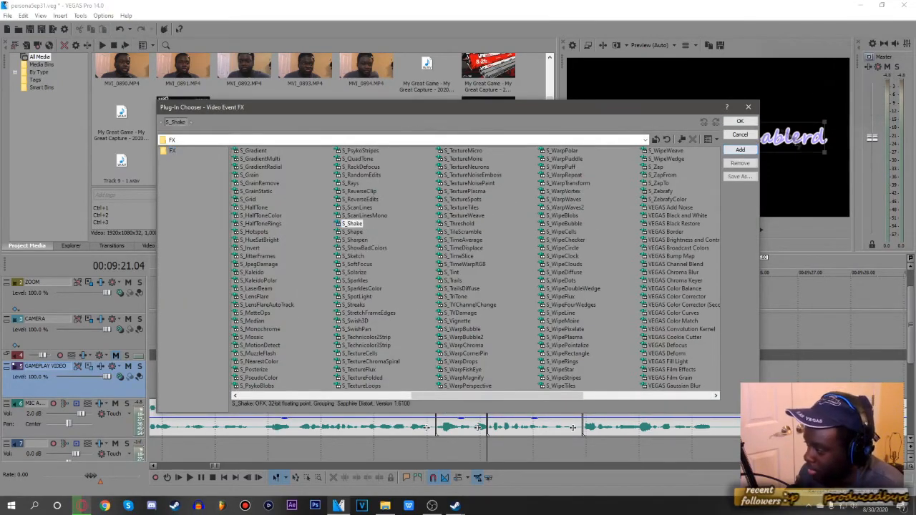
{"action": "left_click", "coordinate": [740, 122]}
Insert a text event at 09:36.16 on the GAMEPLAY VIDEO track using the transition preset.
{"action": "right_click", "coordinate": [499, 310]}
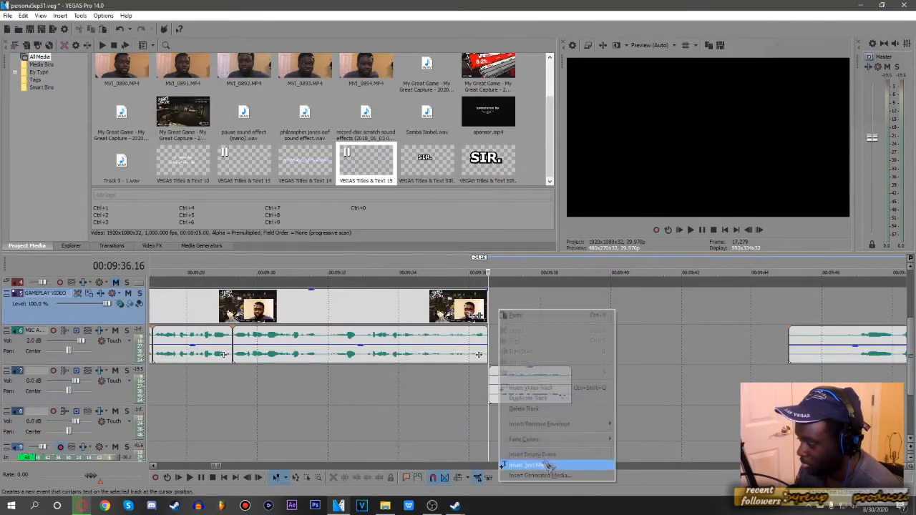
{"action": "left_click", "coordinate": [547, 464]}
{"action": "left_click", "coordinate": [467, 162]}
{"action": "left_click", "coordinate": [297, 350]}
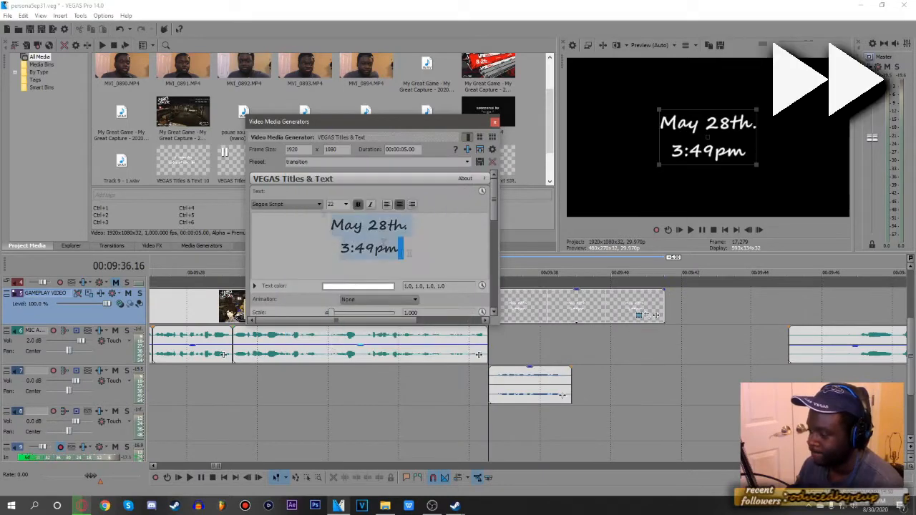
Replace the title's text with "*audio without the De-esser*" on two lines and close the generator.
{"action": "key", "text": "ctrl+a"}
{"action": "key", "text": "BackSpace"}
{"action": "type", "text": "*audio without"}
{"action": "key", "text": "Return"}
{"action": "type", "text": "th"}
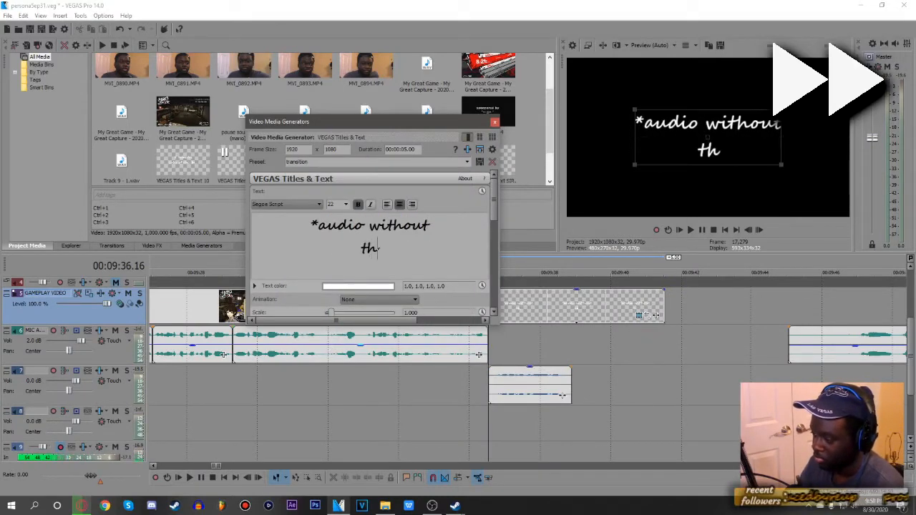
{"action": "type", "text": "e De-esser*"}
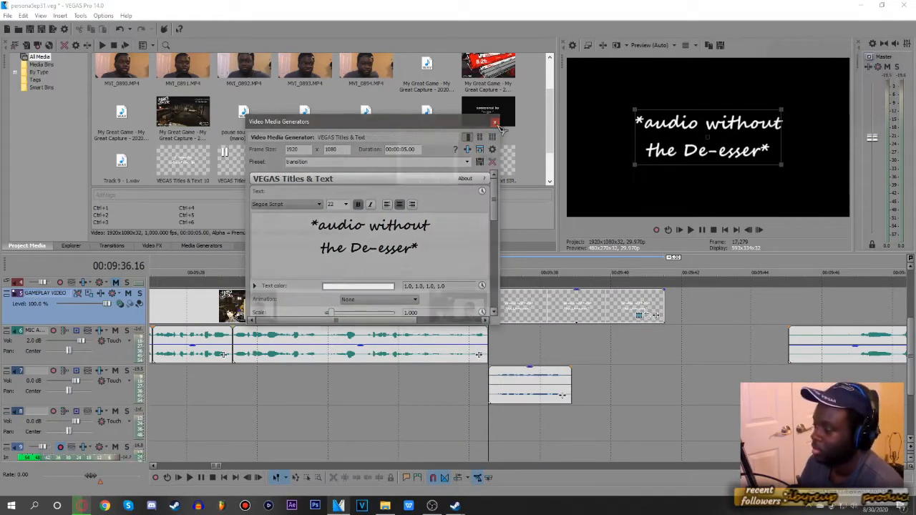
{"action": "left_click", "coordinate": [494, 121]}
Trim the "*audio without the De-esser*" title so it ends with the audio clip on track 7.
{"action": "left_click", "coordinate": [574, 307]}
{"action": "right_click", "coordinate": [577, 308]}
{"action": "left_click", "coordinate": [595, 170]}
{"action": "key", "text": "Delete"}
Add the S_Shake effect to the "*audio without the De-esser*" title, pick its preset and save the project.
{"action": "left_click", "coordinate": [562, 315]}
{"action": "scroll", "coordinate": [370, 283], "scroll_direction": "down", "scroll_amount": 5}
{"action": "left_click", "coordinate": [358, 224]}
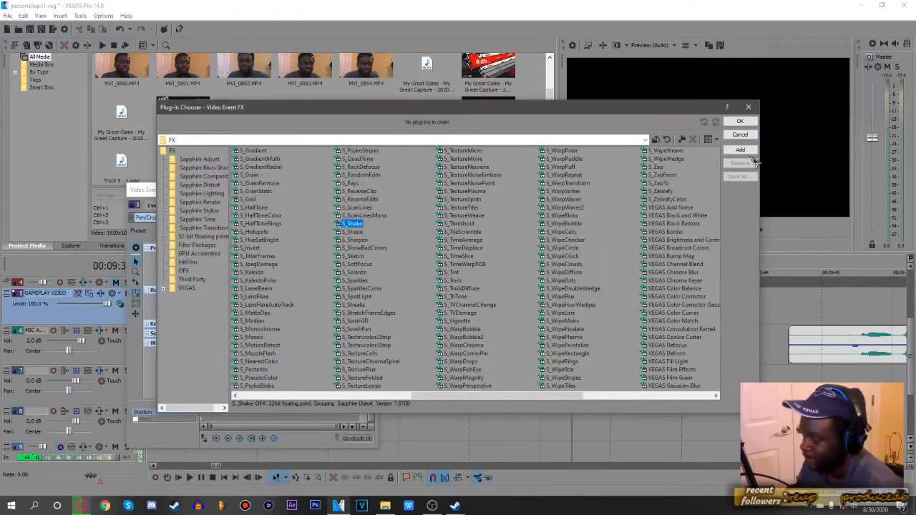
{"action": "left_click", "coordinate": [744, 150]}
{"action": "left_click", "coordinate": [740, 122]}
{"action": "left_click", "coordinate": [345, 230]}
{"action": "left_click", "coordinate": [342, 248]}
{"action": "left_click", "coordinate": [373, 190]}
{"action": "key", "text": "ctrl+s"}
Move the following voice clip back to the end of the "without the De-esser" title and play the section.
{"action": "left_click", "coordinate": [443, 401]}
{"action": "key", "text": "space"}
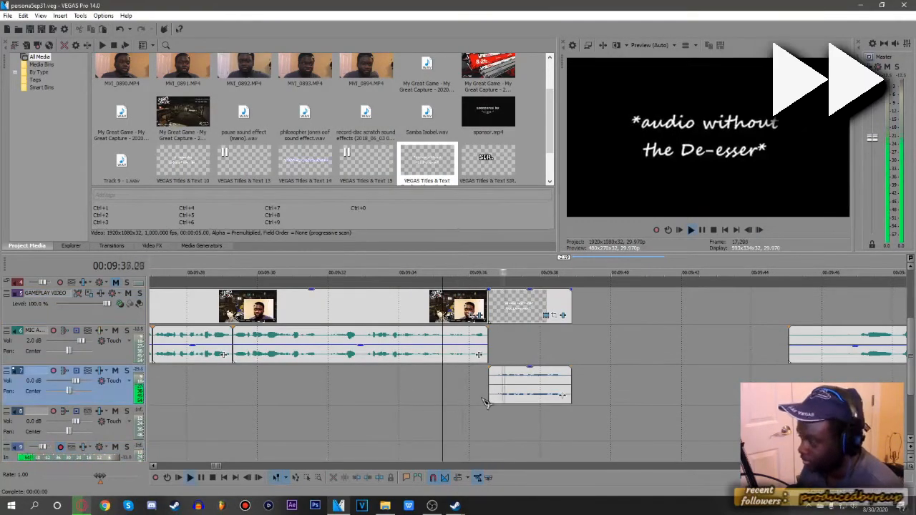
{"action": "key", "text": "space"}
{"action": "left_click_drag", "start_coordinate": [860, 343], "coordinate": [642, 345]}
{"action": "left_click", "coordinate": [458, 421]}
{"action": "key", "text": "space"}
{"action": "scroll", "coordinate": [623, 385], "scroll_direction": "down", "scroll_amount": 1}
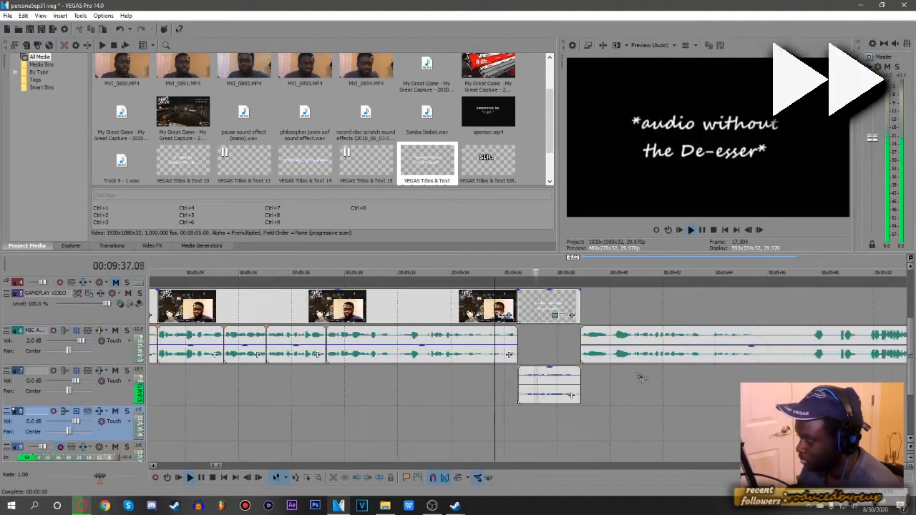
Split the voice clip at about 09:45 and move the rest further along to leave a gap.
{"action": "left_click", "coordinate": [764, 341]}
{"action": "key", "text": "s"}
{"action": "left_click_drag", "start_coordinate": [765, 343], "coordinate": [886, 342]}
{"action": "key", "text": "space"}
{"action": "left_click", "coordinate": [701, 340]}
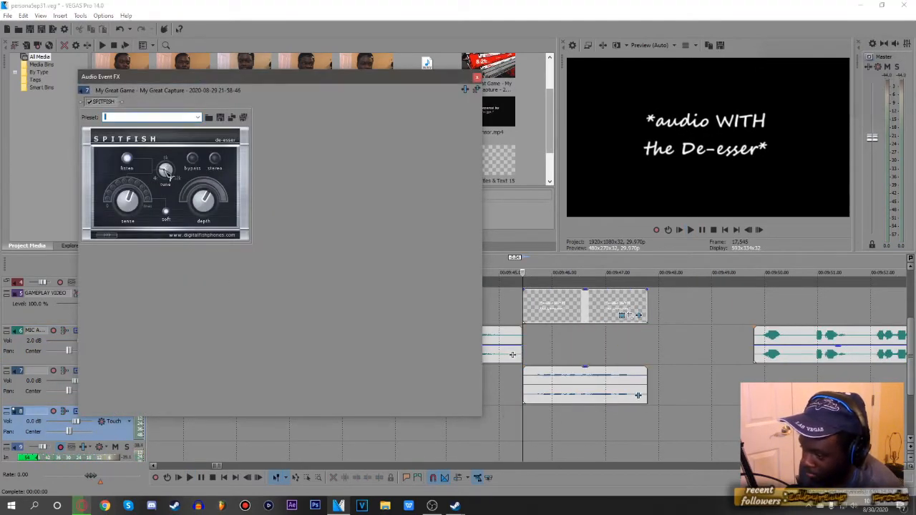
Add TDR Nova to the audio FX of the "WITH the De-esser" clip and set band III gain to -17.9 dB.
{"action": "left_click", "coordinate": [527, 426]}
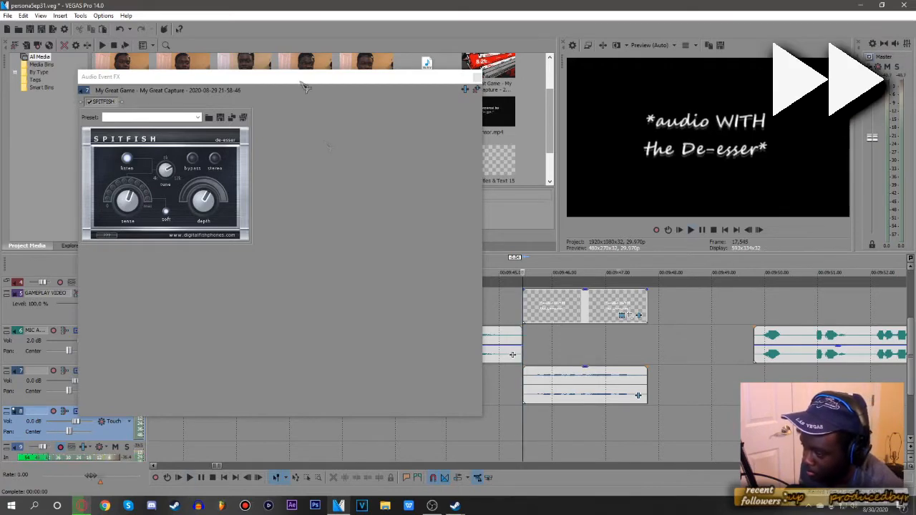
{"action": "left_click", "coordinate": [465, 89]}
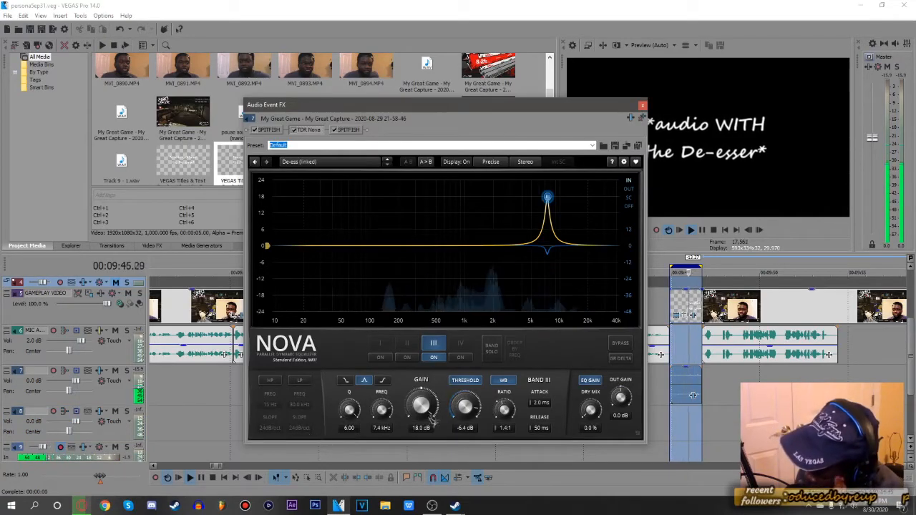
{"action": "left_click_drag", "start_coordinate": [428, 410], "coordinate": [428, 456]}
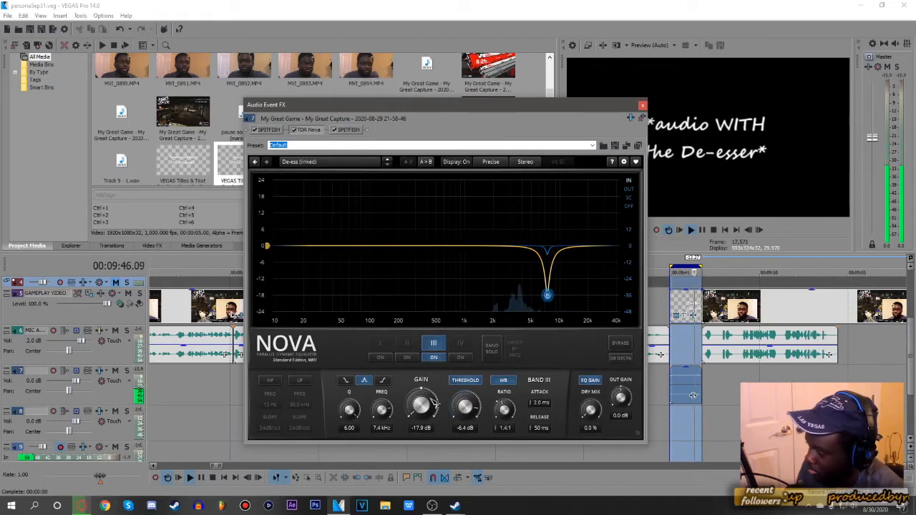
{"action": "left_click", "coordinate": [643, 105]}
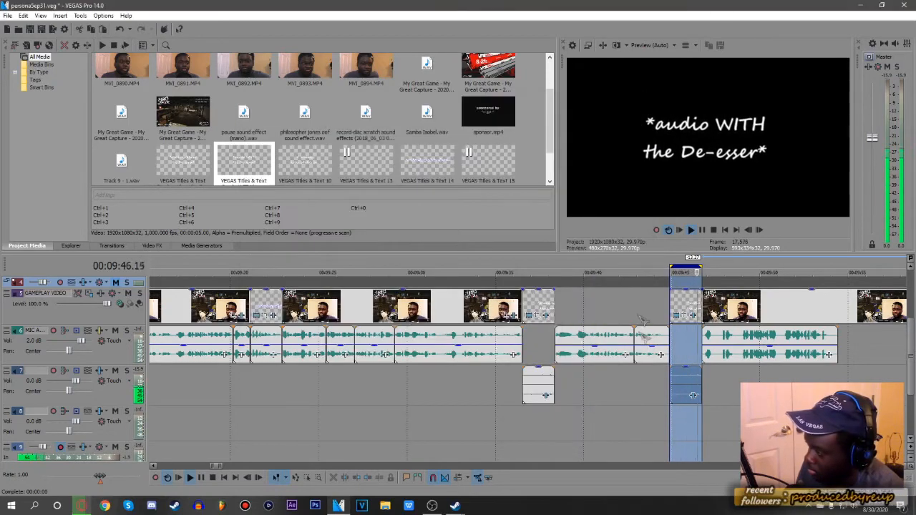
Turn off loop playback, play from the "without the De-esser" clip and review the rest of the project timeline.
{"action": "left_click", "coordinate": [544, 409]}
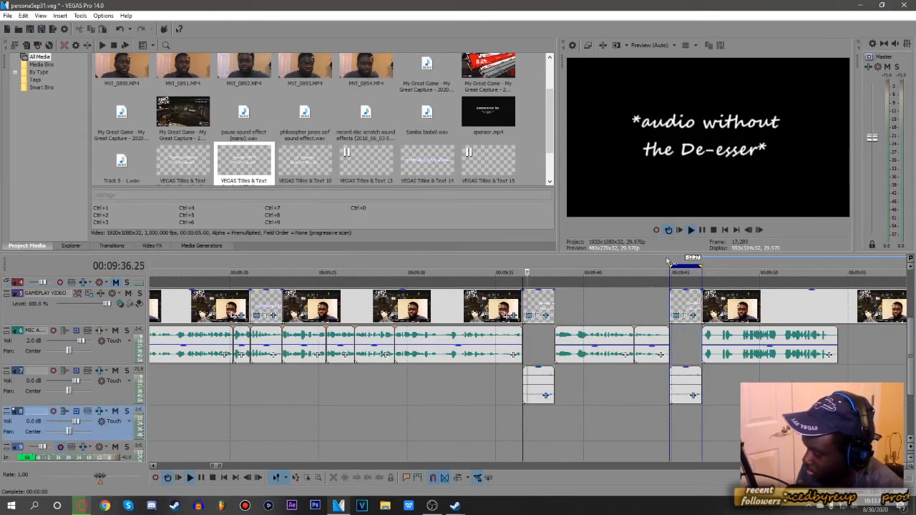
{"action": "left_click", "coordinate": [670, 229]}
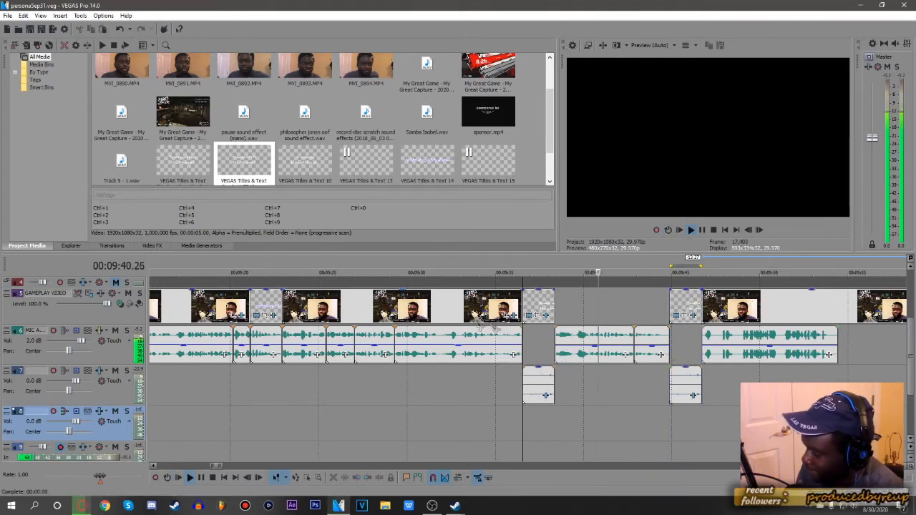
{"action": "scroll", "coordinate": [631, 332], "scroll_direction": "up", "scroll_amount": 1}
{"action": "left_click", "coordinate": [719, 343]}
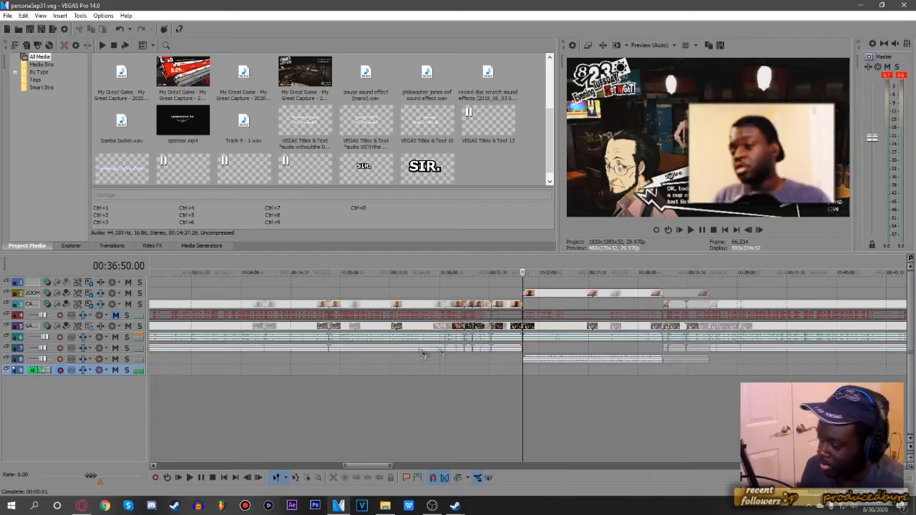
{"action": "scroll", "coordinate": [509, 362], "scroll_direction": "down", "scroll_amount": 6}
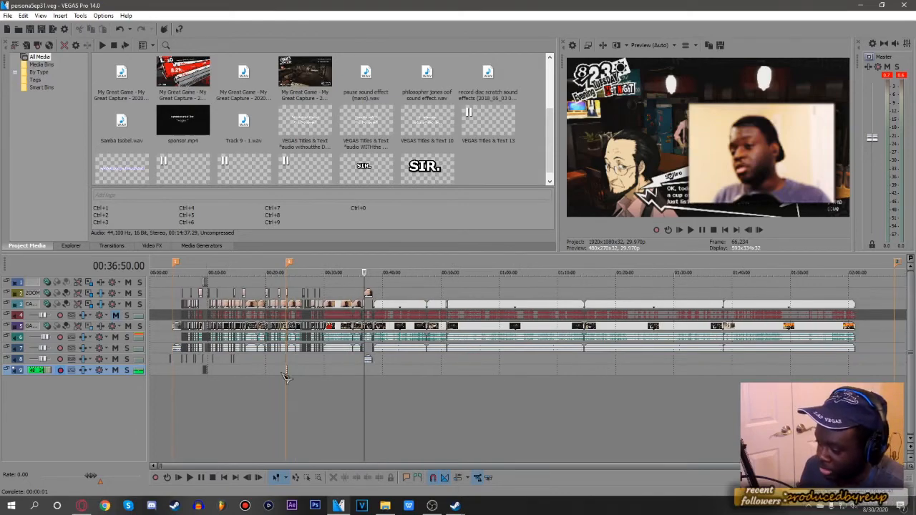